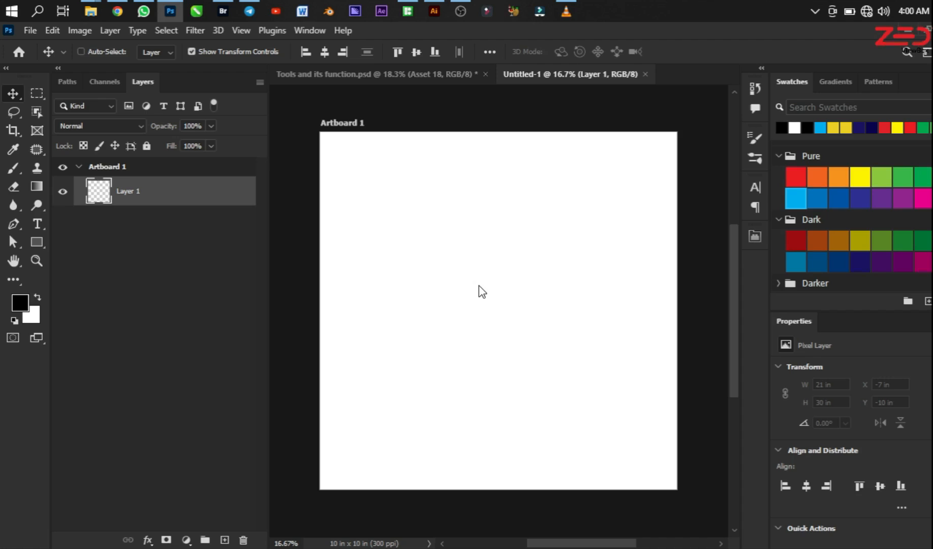
Step: Place the F3BJDb city image from the BACKGROUND > CITY folder as an embedded object on the artboard
key("alt+f")
key("l")
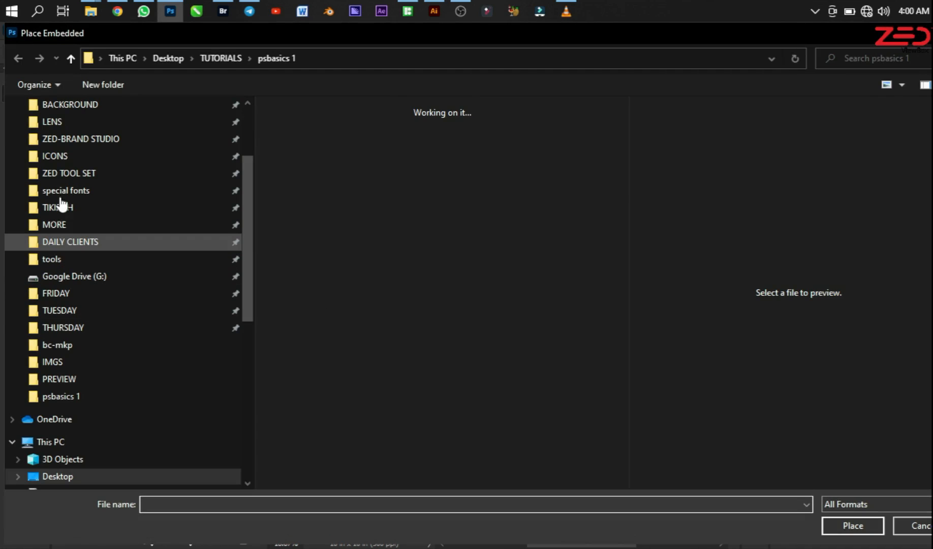
left_click(104, 107)
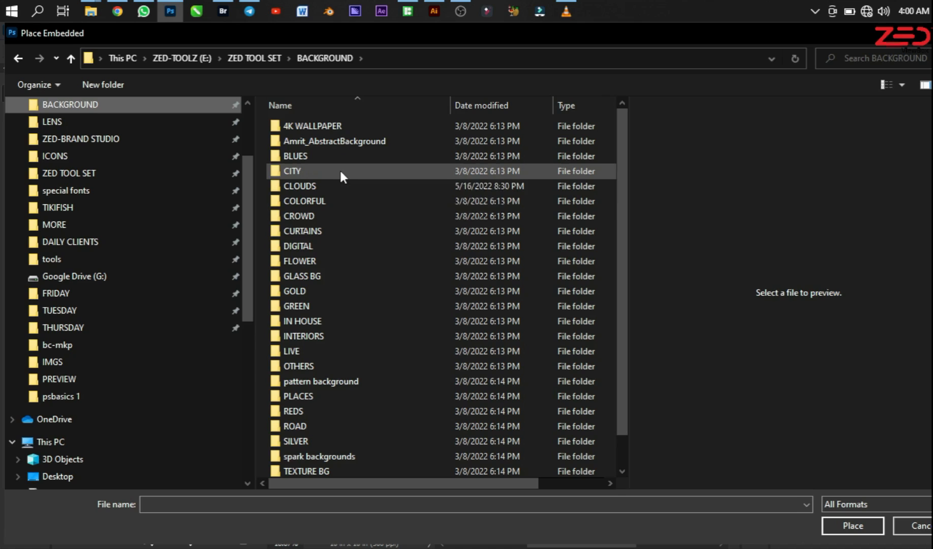
double_click(339, 171)
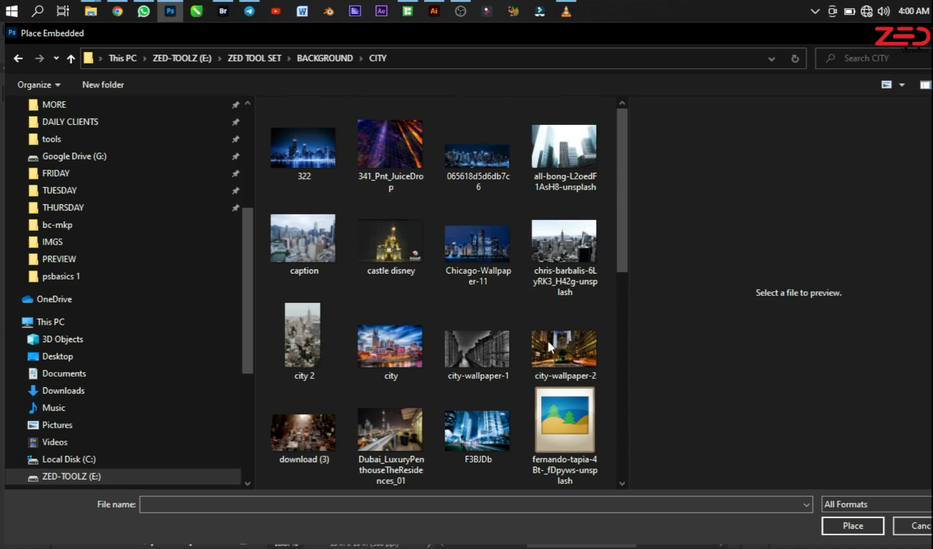
left_click(499, 430)
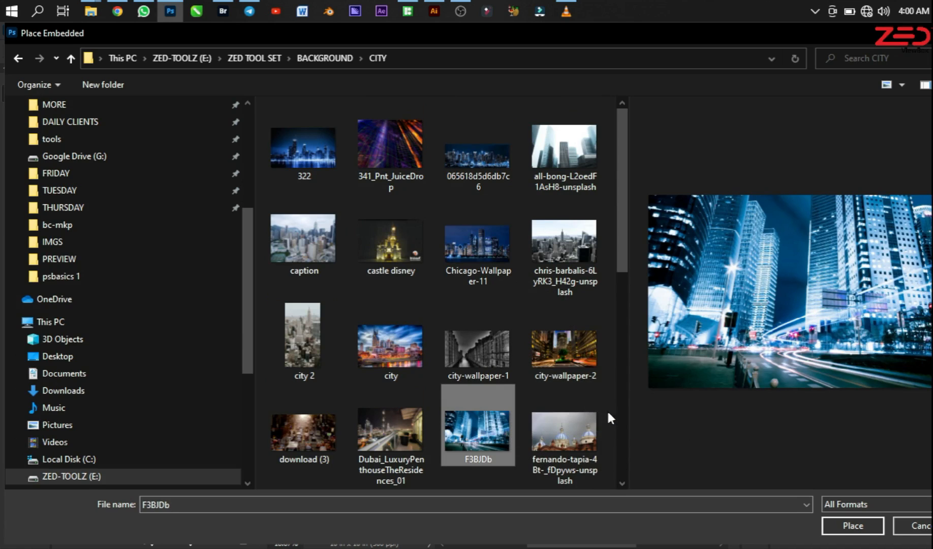
left_click(833, 529)
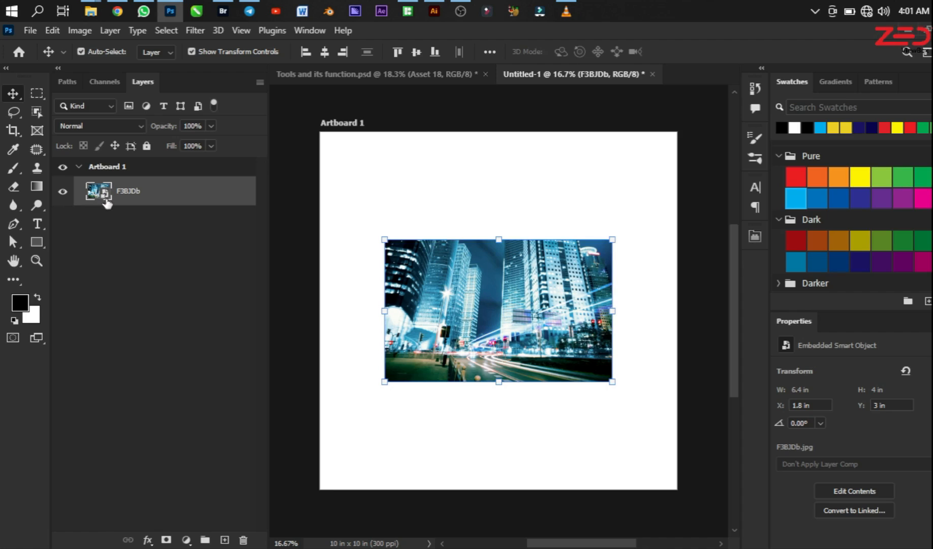
Step: Duplicate the placed F3BJDb layer and rasterize the upper copy
key("ctrl")
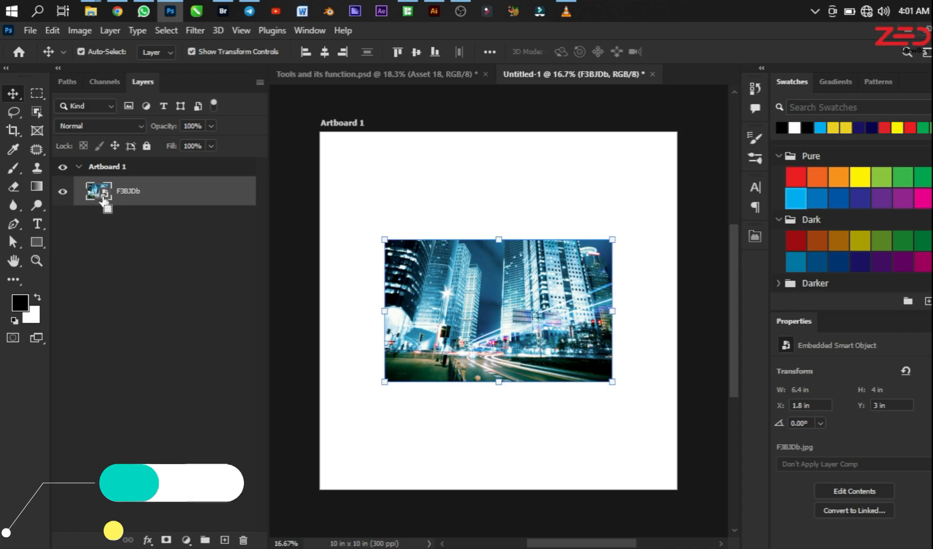
key("ctrl+j")
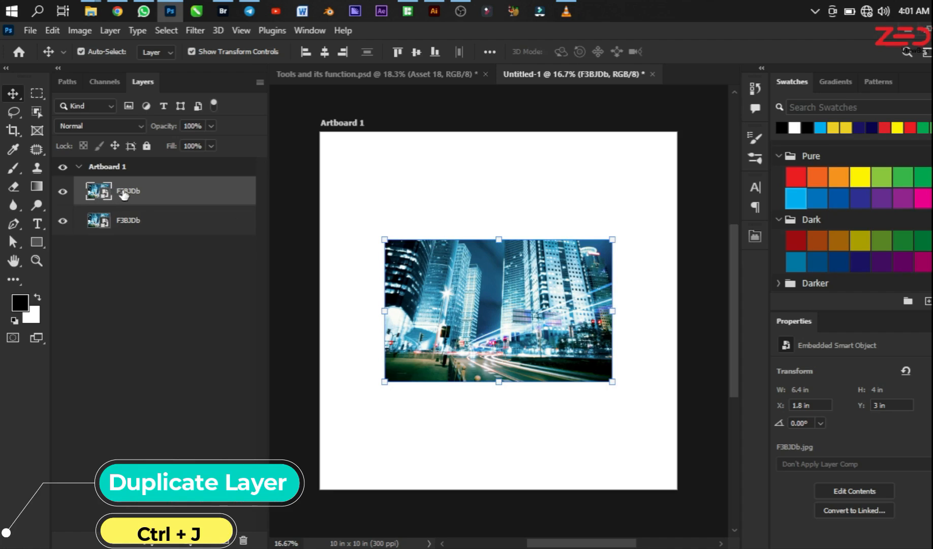
right_click(142, 186)
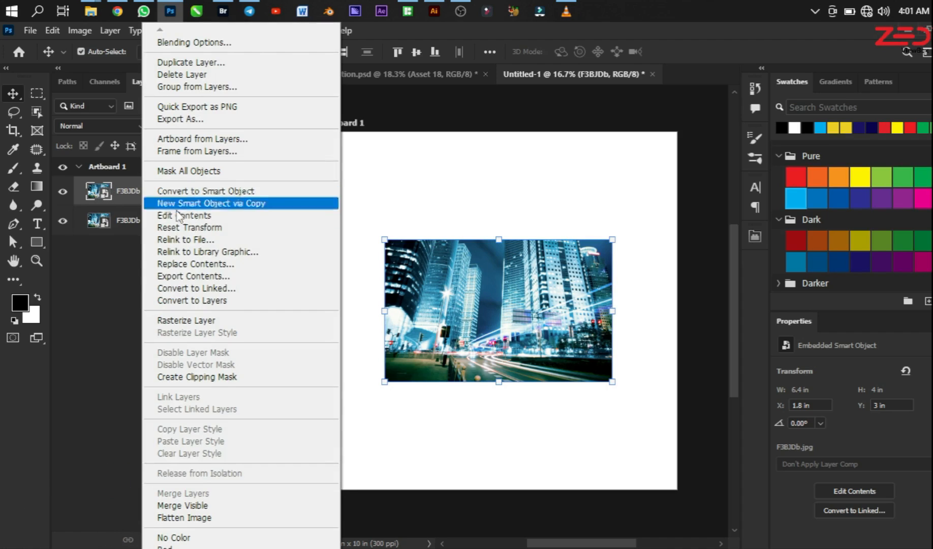
left_click(194, 321)
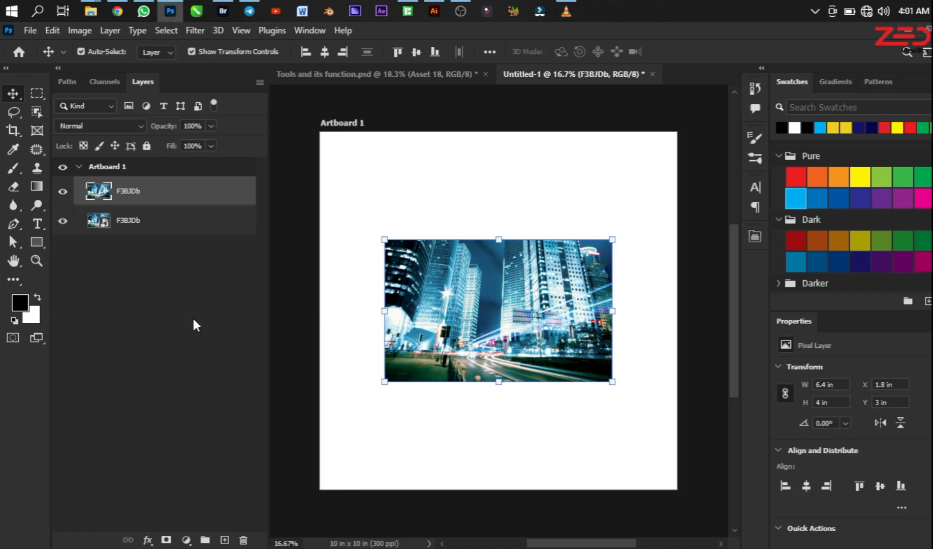
Step: Rename the lower image layer "Smart Object" and the rasterized upper layer "Raster Layer"
double_click(134, 221)
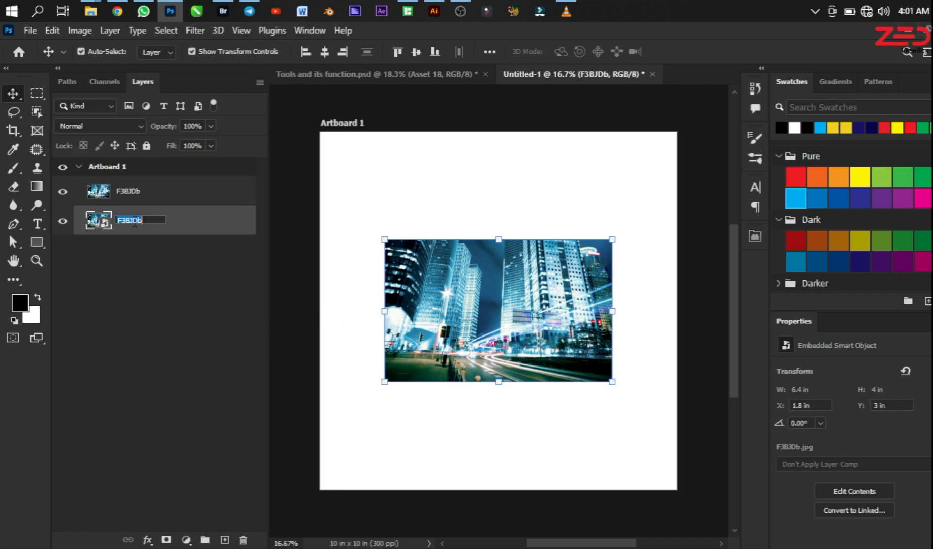
type("Smart Object")
key("Return")
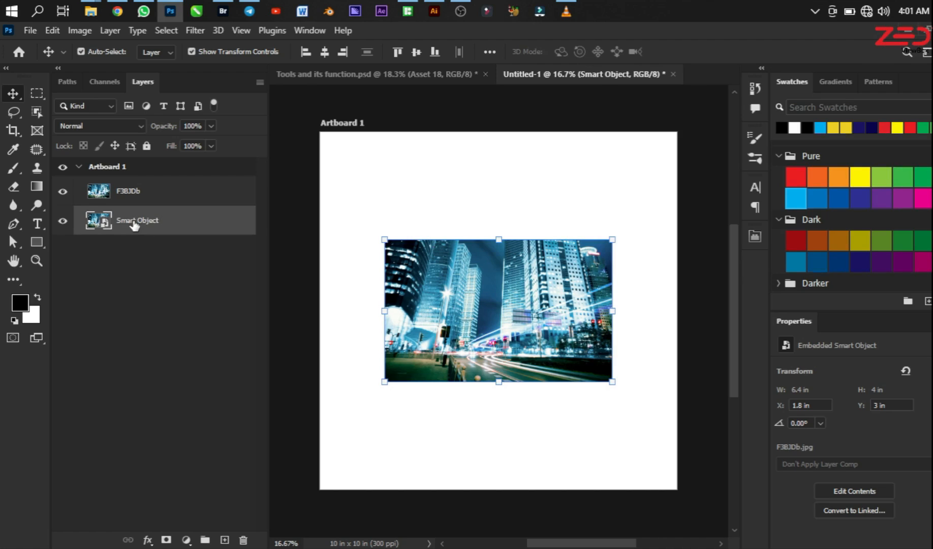
double_click(129, 192)
type("Raster Layer")
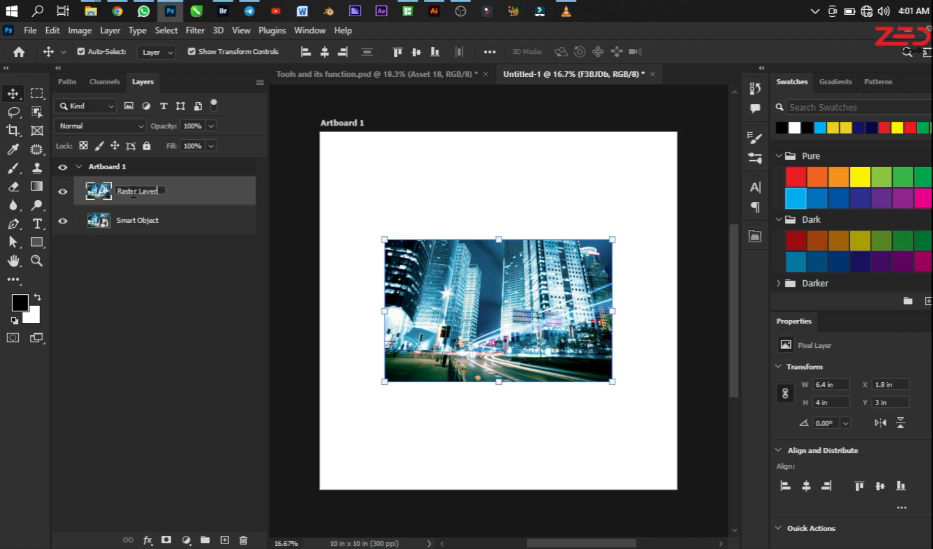
key("Return")
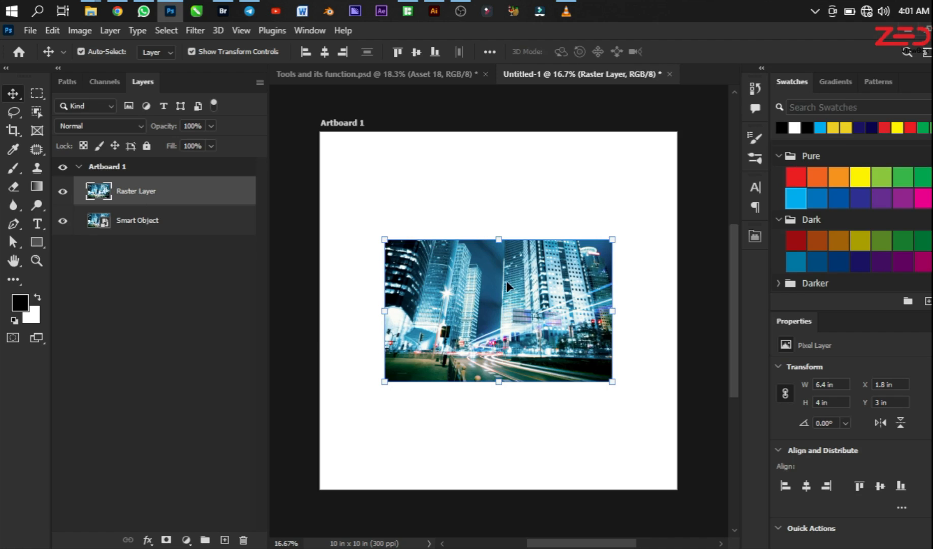
Step: Arrange the two images in a vertical stack on the artboard, with the raster image above the smart object and a small gap between
left_click_drag(481, 282, 433, 221)
left_click_drag(566, 358, 556, 447)
left_click_drag(453, 282, 494, 274)
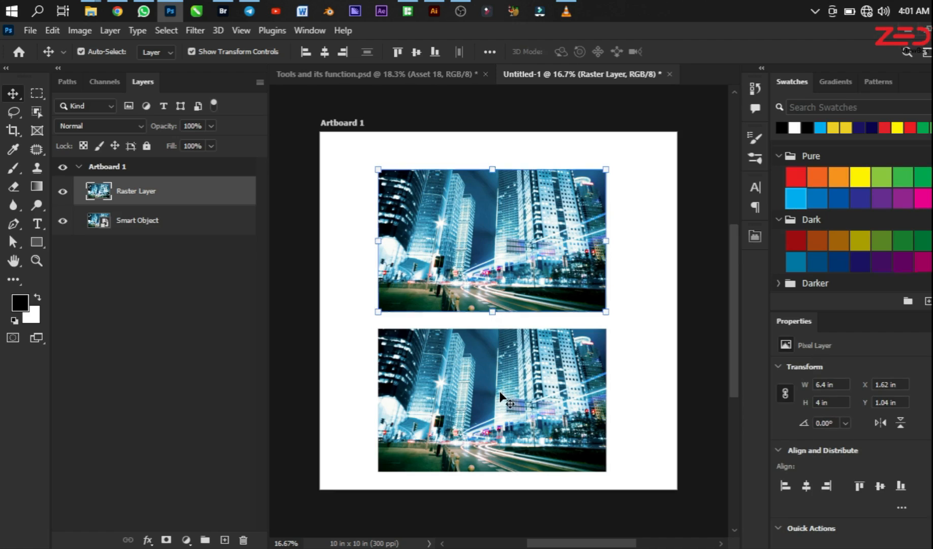
left_click(497, 380, "shift")
left_click_drag(496, 381, 497, 364)
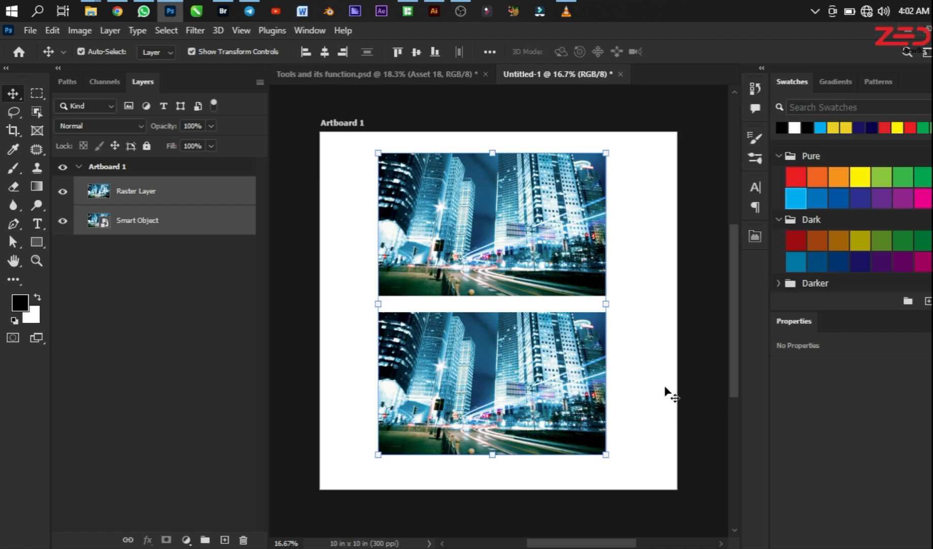
Step: Rename the artboard "pixel quality" and duplicate it with both images
double_click(111, 167)
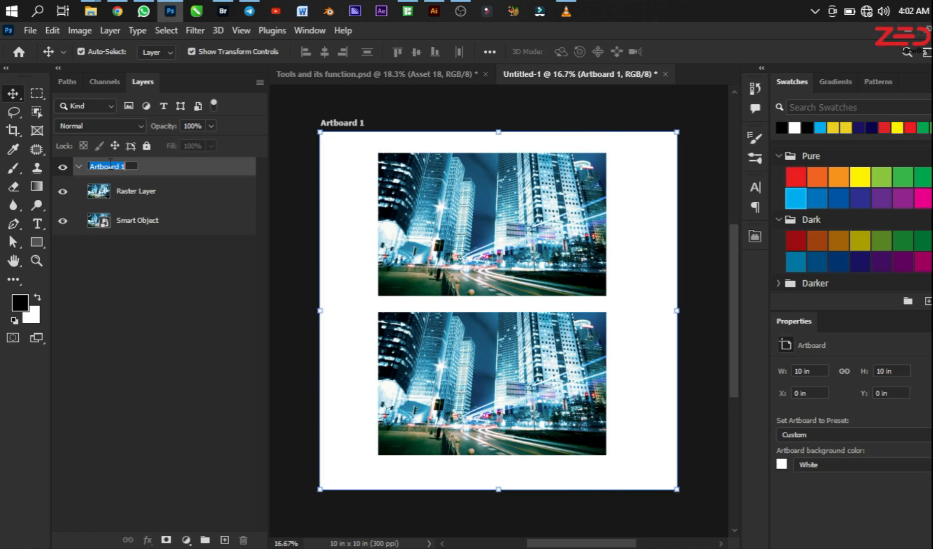
type("pixel quality")
key("Return")
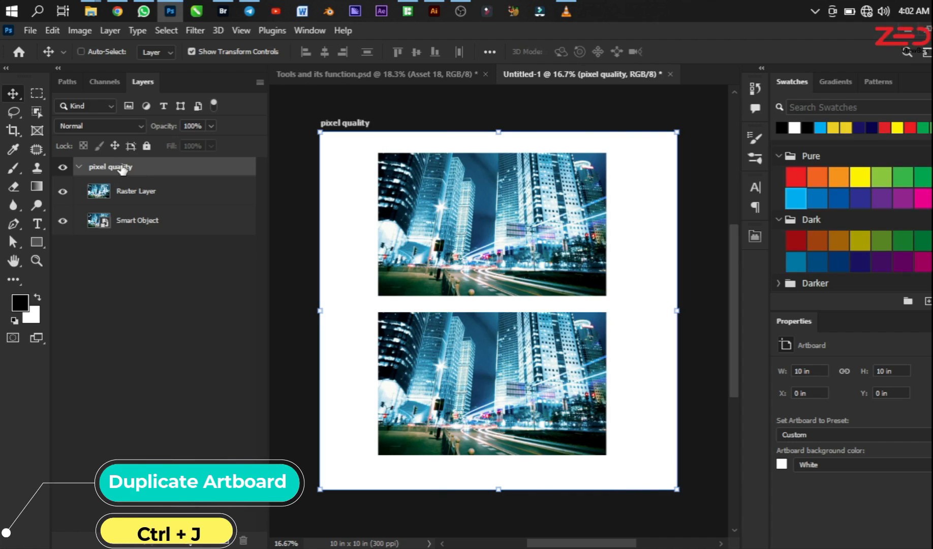
key("ctrl+j")
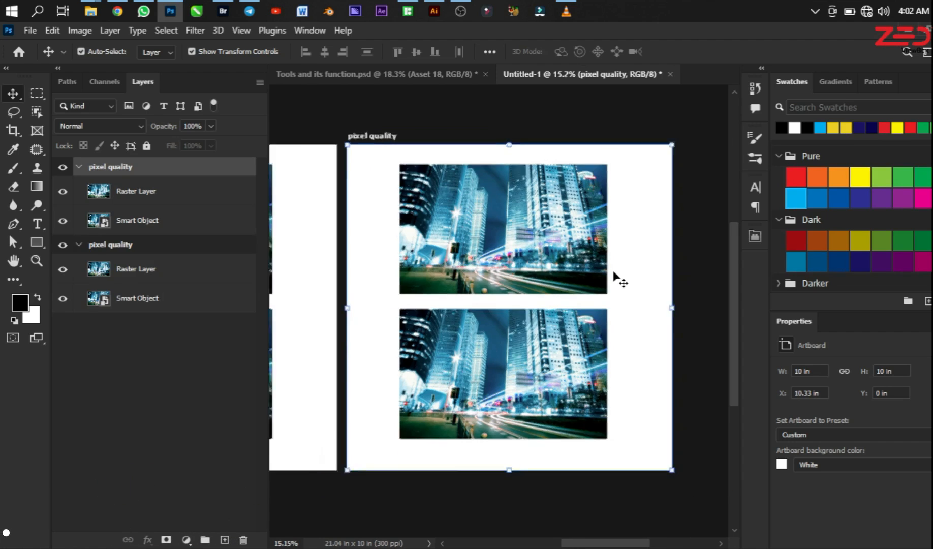
scroll(618, 276, "down", 2)
scroll(620, 302, "down", 2)
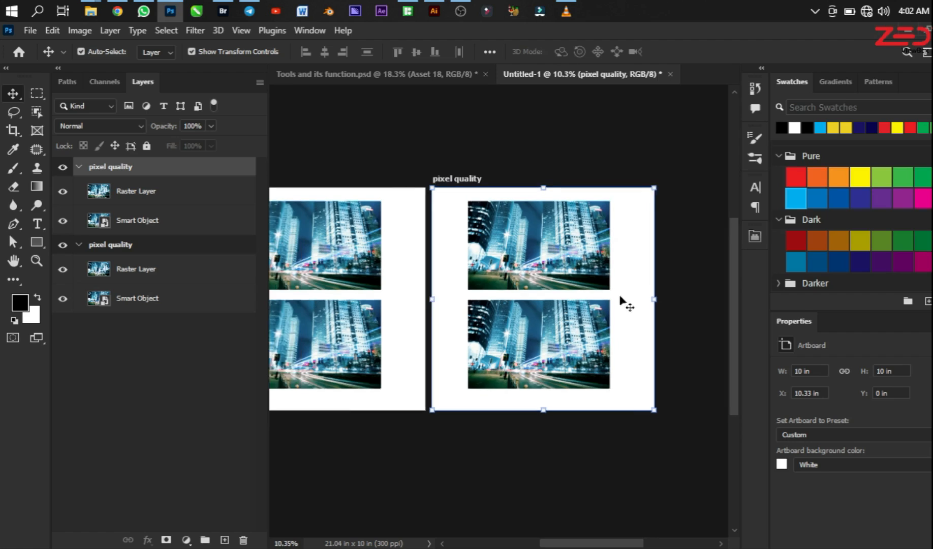
scroll(279, 249, "up", 2)
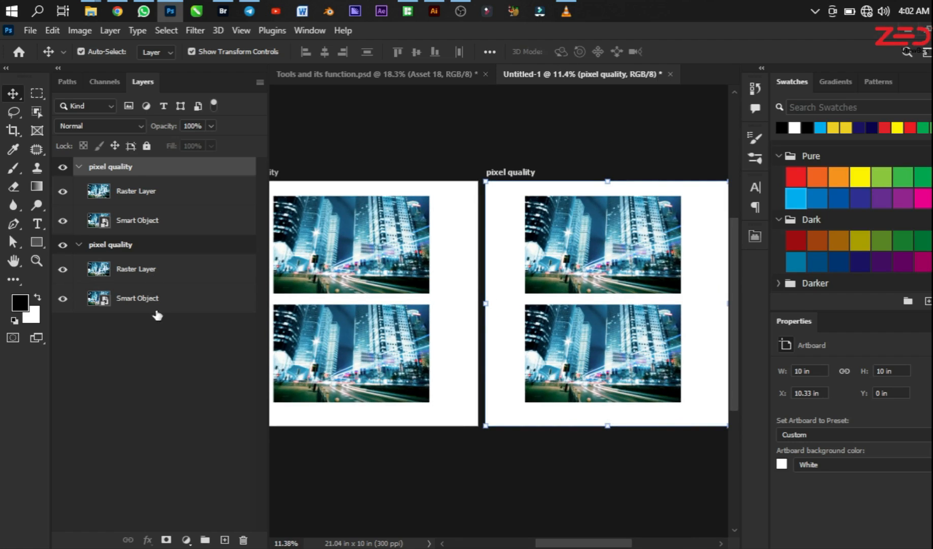
Step: Rename the original artboard "Effects"
double_click(108, 244)
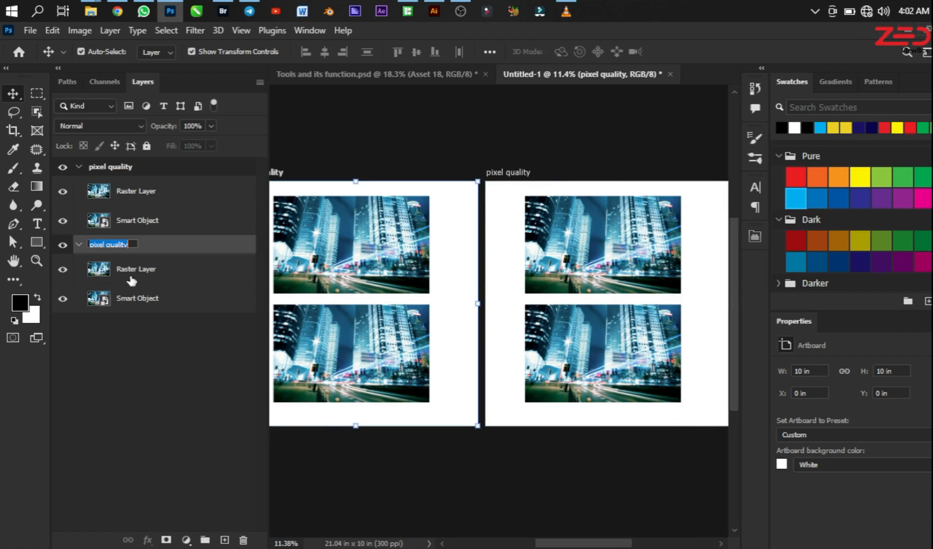
type("Effects")
key("Return")
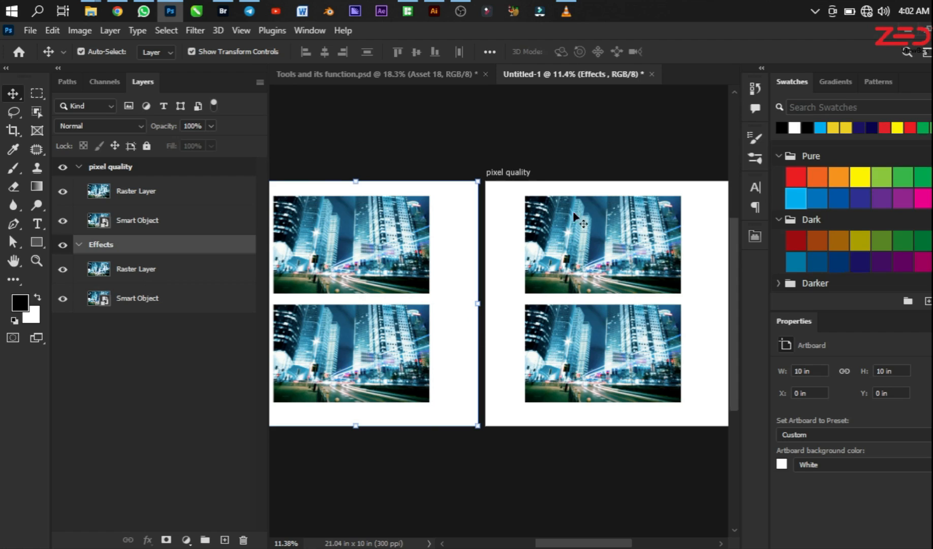
scroll(582, 264, "down", 2)
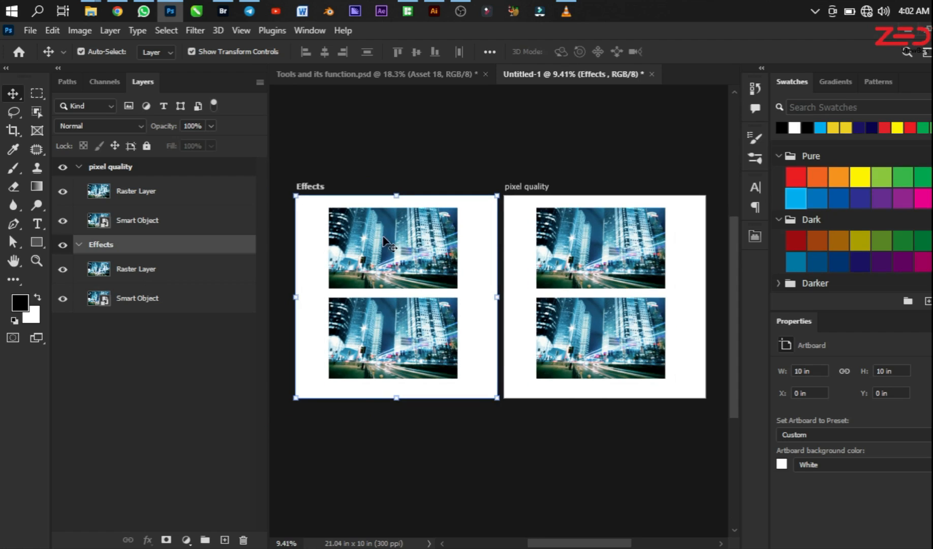
scroll(379, 234, "up", 1)
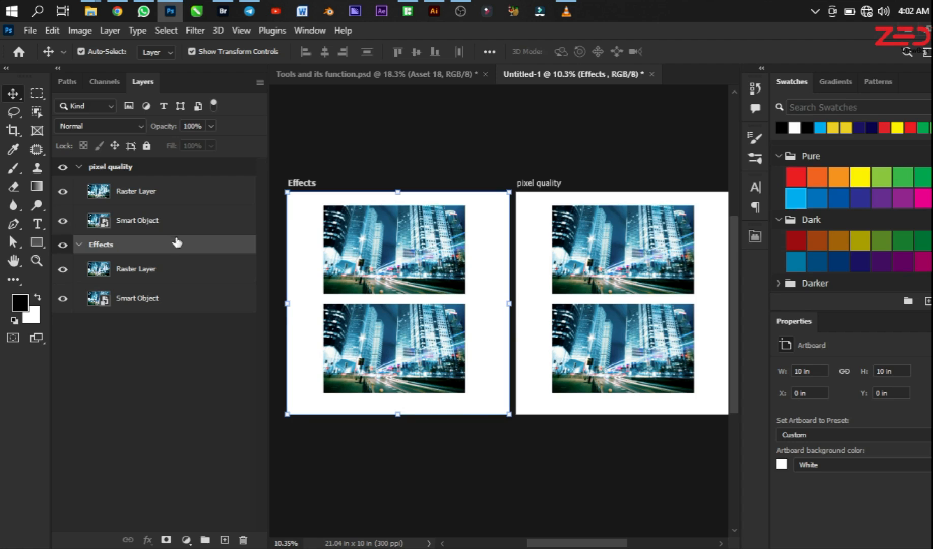
Step: Try to duplicate the Effects artboard and undo the duplication
left_click(141, 226)
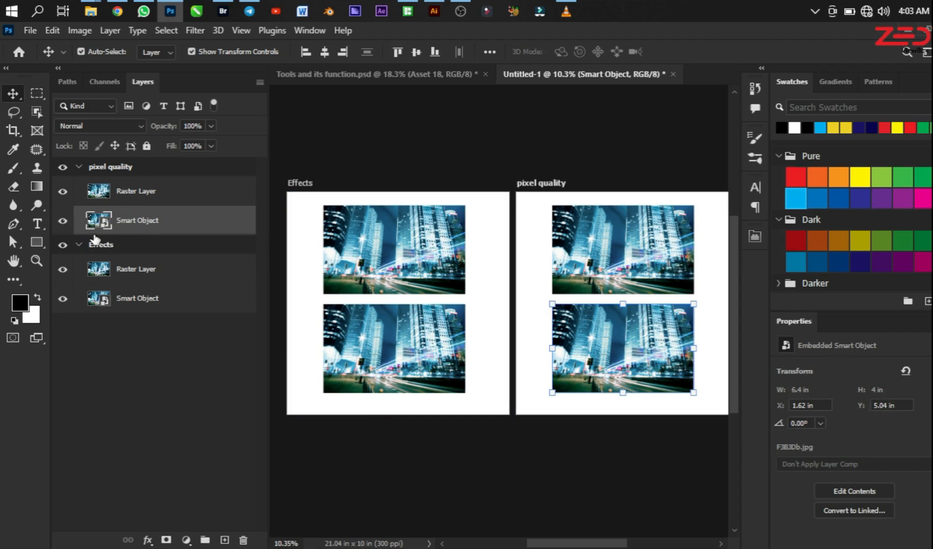
left_click(117, 247)
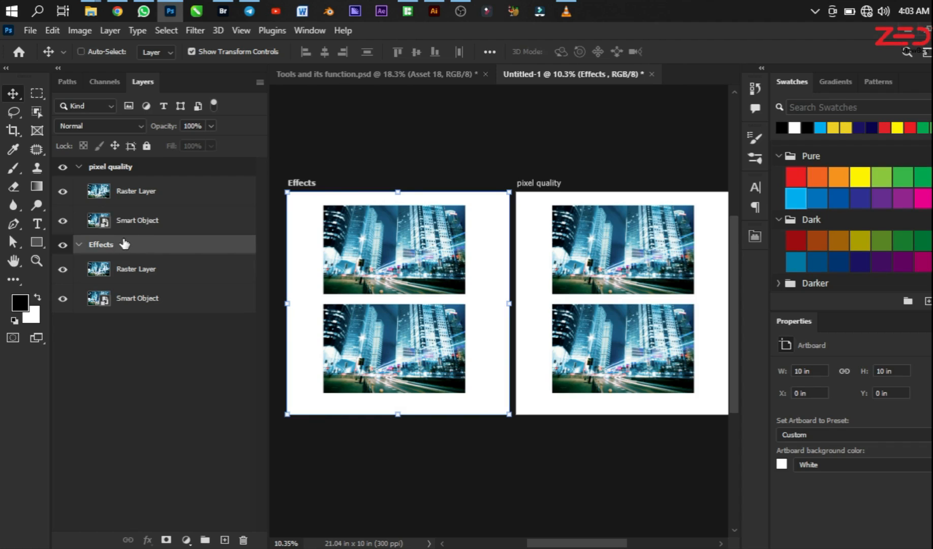
key("ctrl+j")
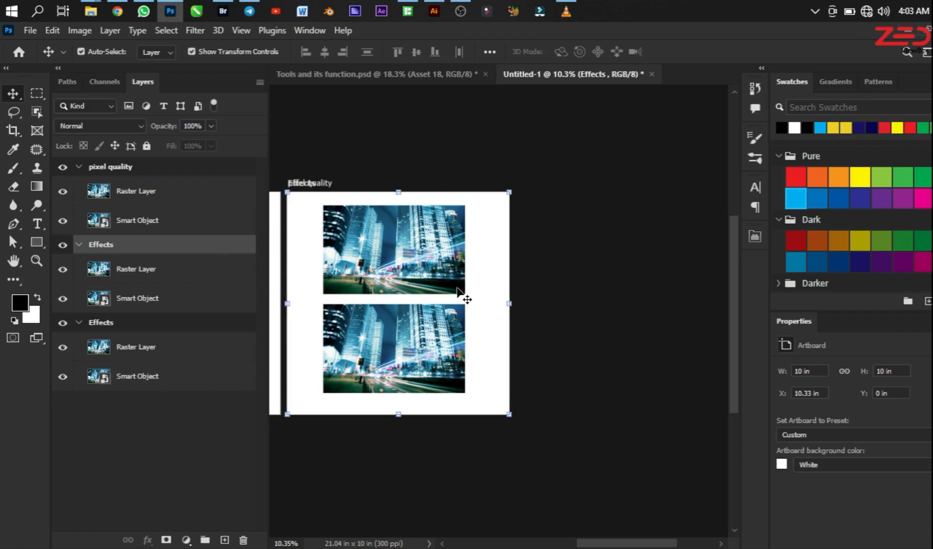
key("ctrl+z")
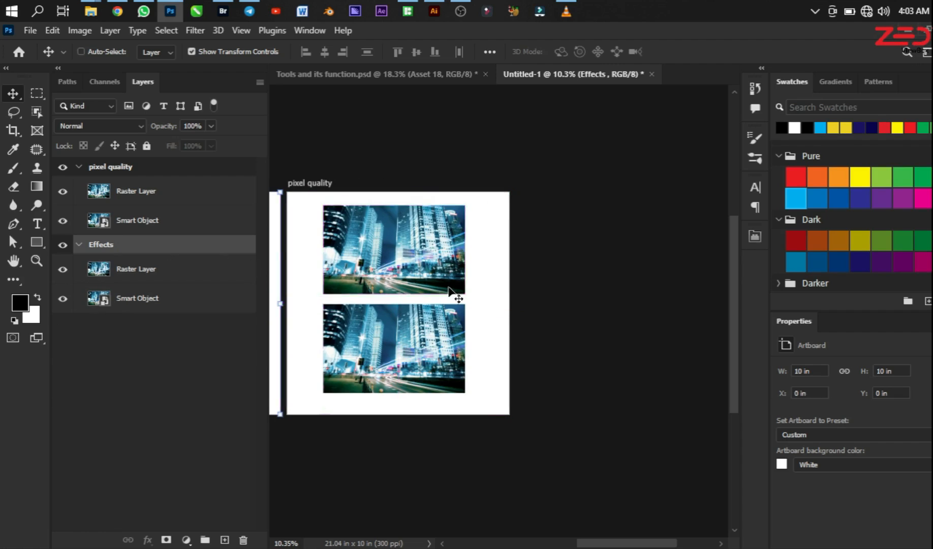
Step: Duplicate the pixel quality artboard and rename the copy "Form"
left_click(137, 170)
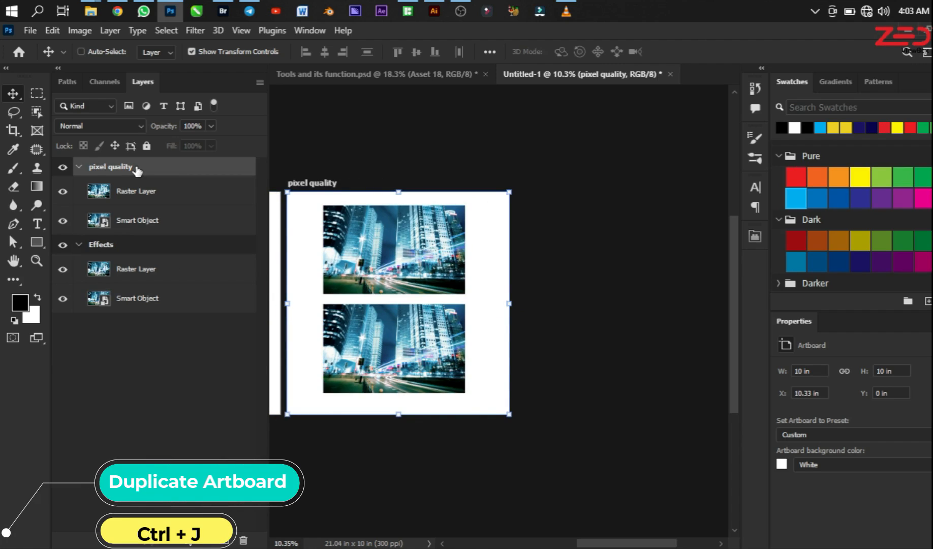
key("ctrl+j")
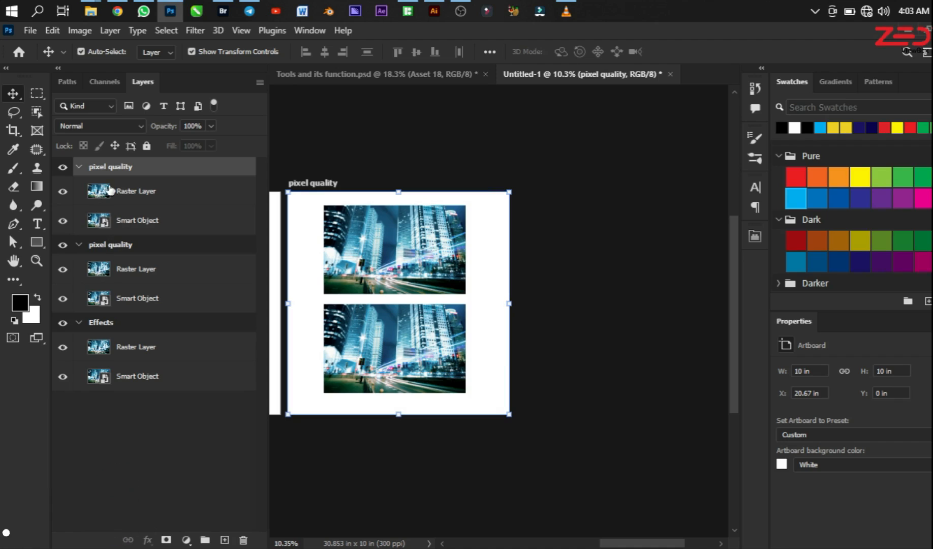
double_click(101, 166)
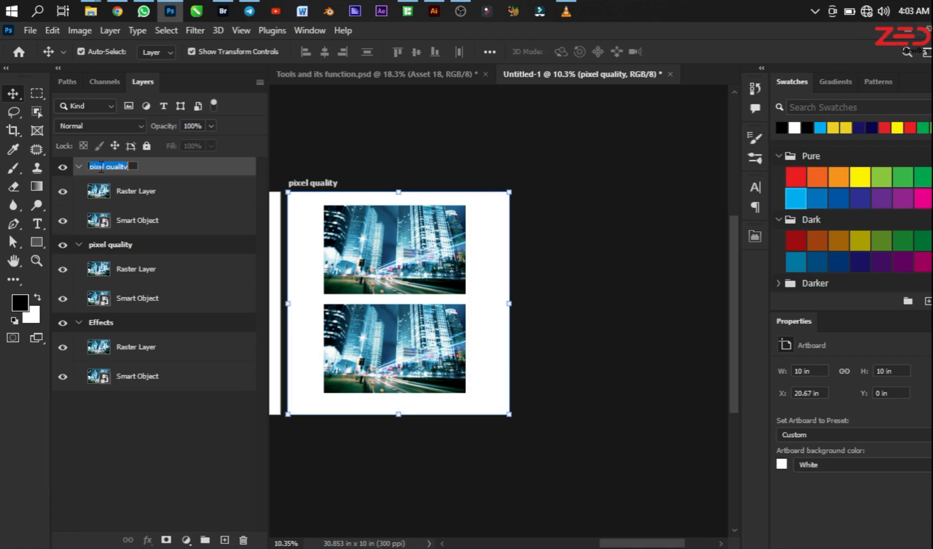
type("Sh")
key("Return")
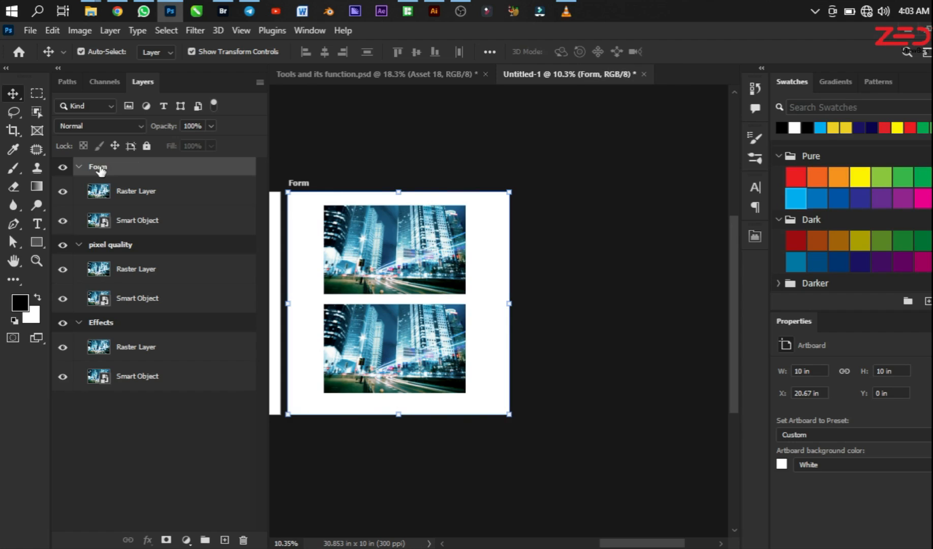
scroll(492, 276, "down", 2)
scroll(492, 276, "up", 1)
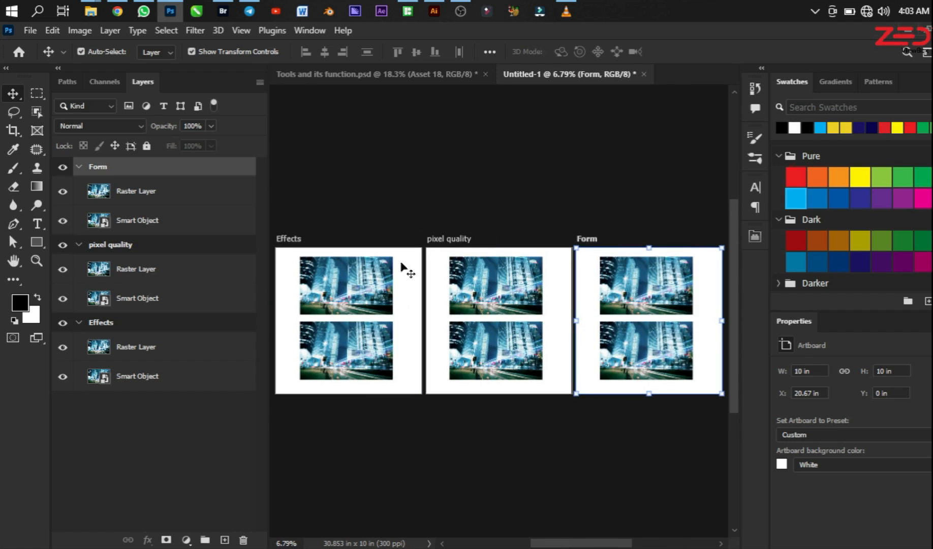
scroll(482, 244, "up", 1)
scroll(510, 225, "down", 1)
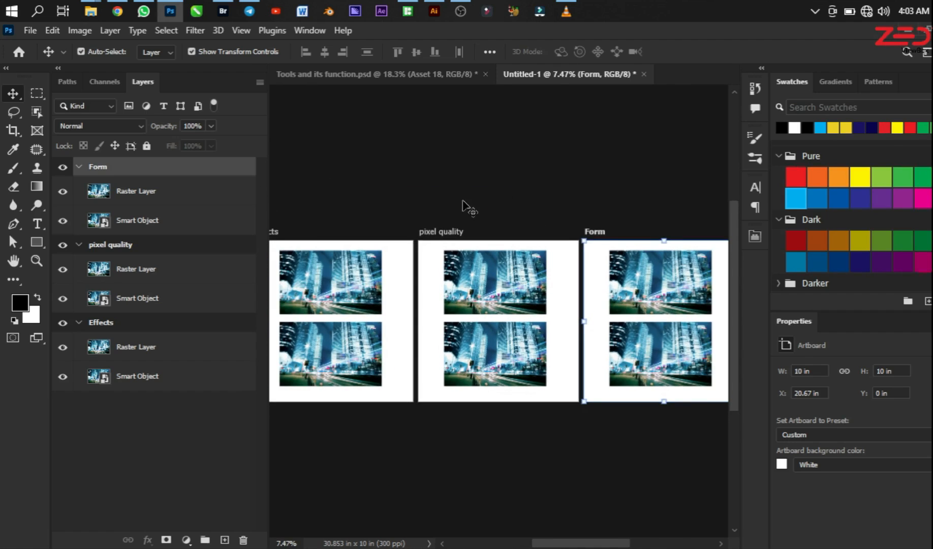
scroll(356, 254, "down", 1)
scroll(376, 244, "up", 2)
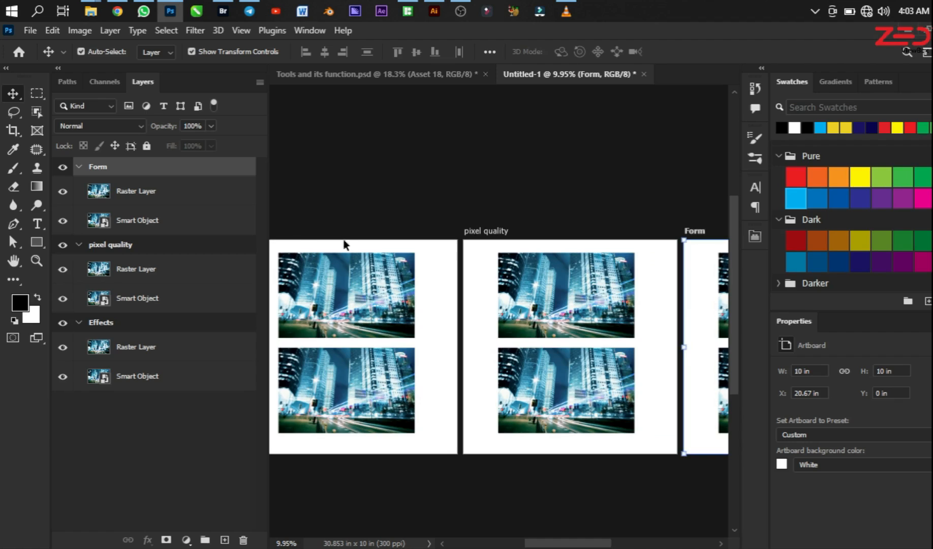
Step: Look over the Effects, pixel quality and Form artboards and their image pairs
scroll(615, 260, "down", 1)
scroll(336, 262, "up", 3)
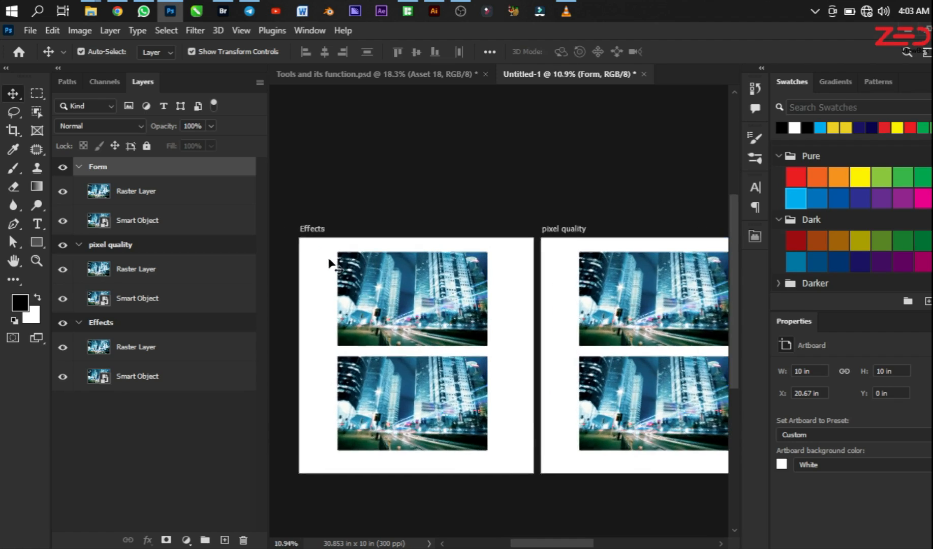
scroll(432, 241, "down", 3)
scroll(551, 275, "up", 3)
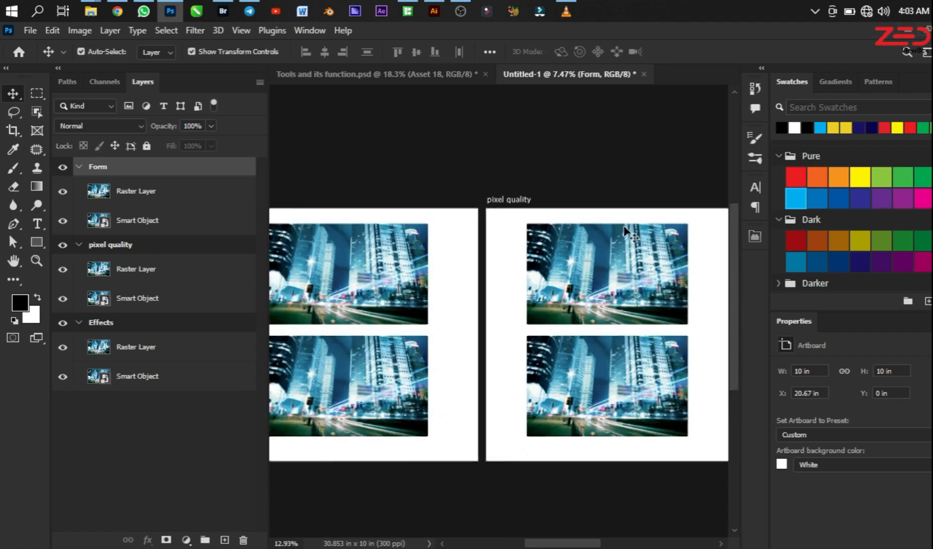
scroll(493, 216, "down", 3)
scroll(635, 229, "up", 3)
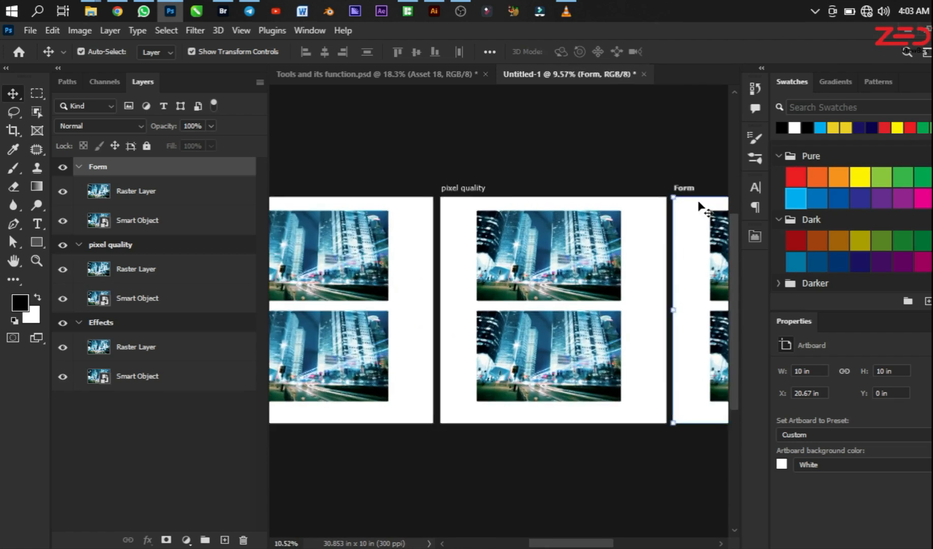
scroll(695, 205, "down", 3)
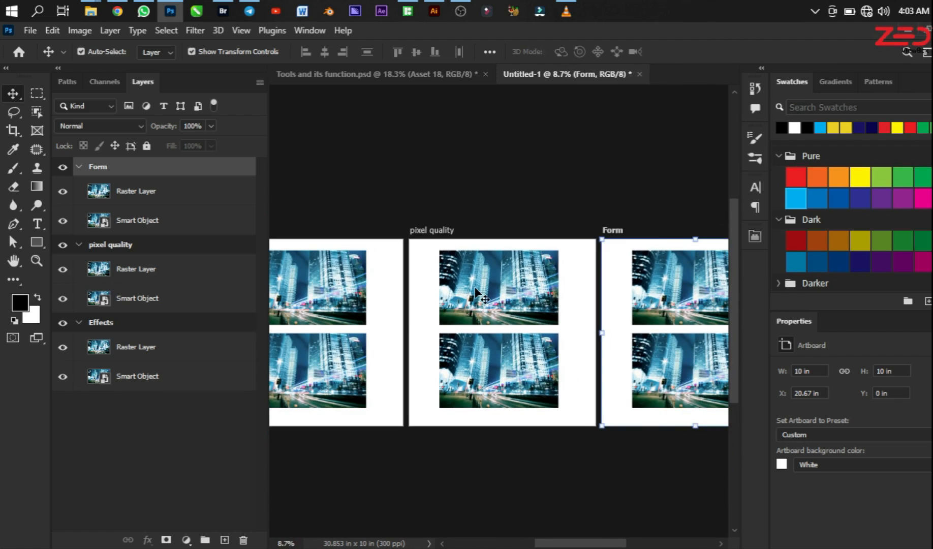
scroll(477, 292, "down", 2)
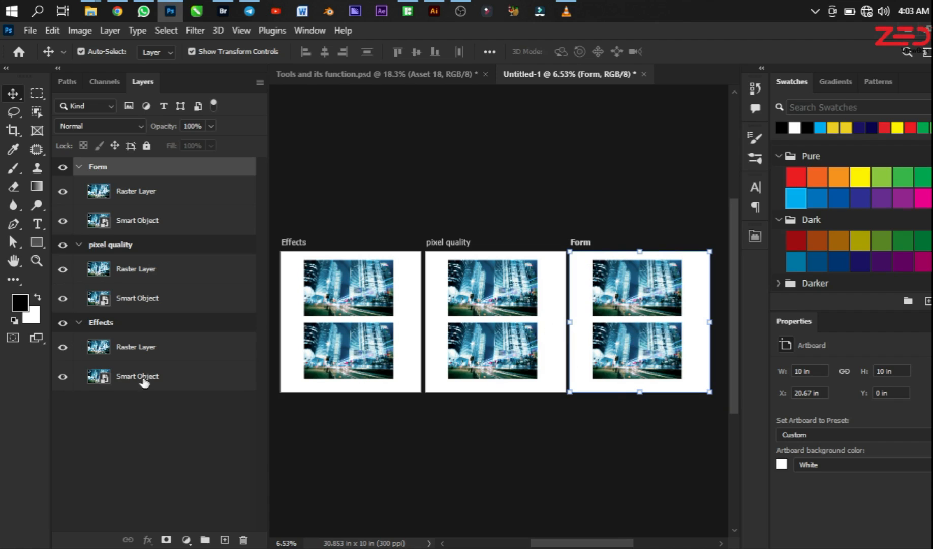
Step: Convert the Smart Object layer in the Form artboard to a smart object again
left_click(145, 220)
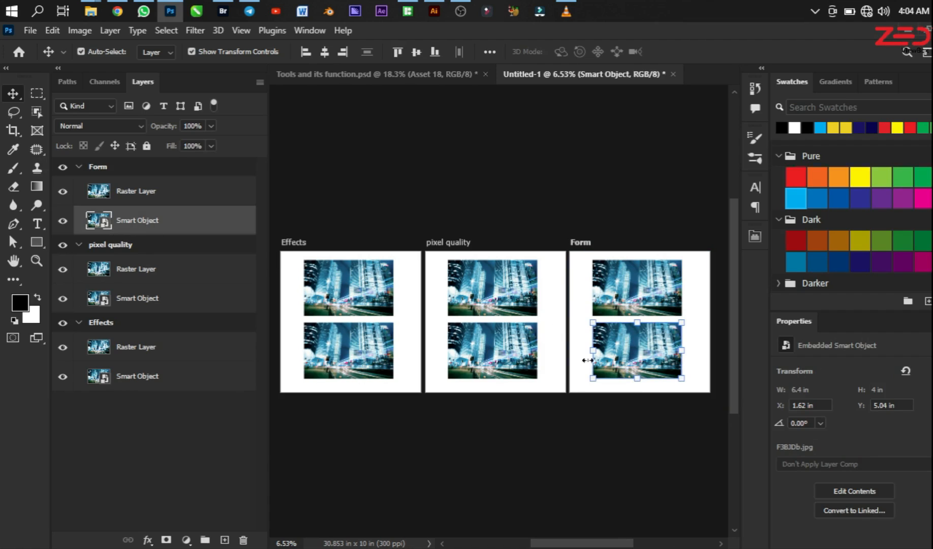
right_click(140, 223)
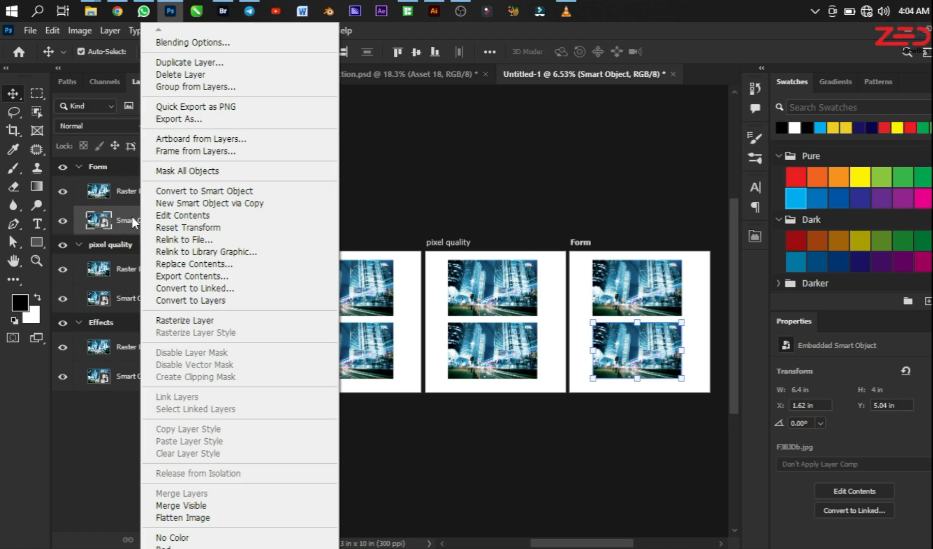
left_click(194, 196)
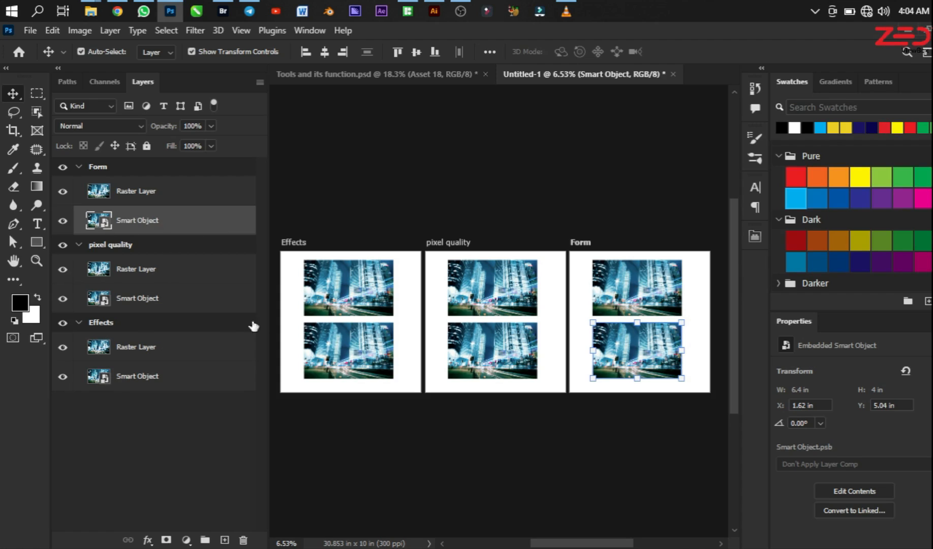
Step: Apply Hue/Saturation with a hue of -117 to the raster layer in the Effects artboard
left_click(113, 325)
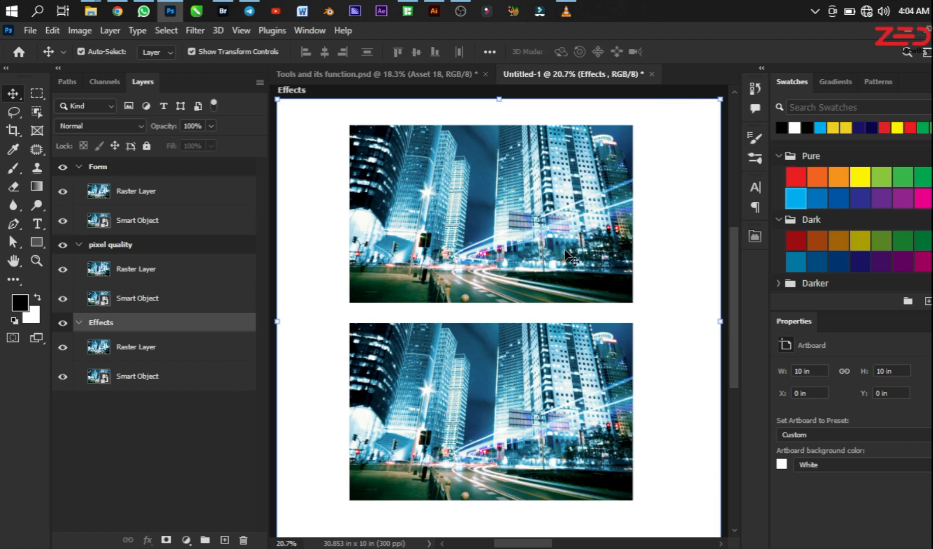
left_click(490, 230)
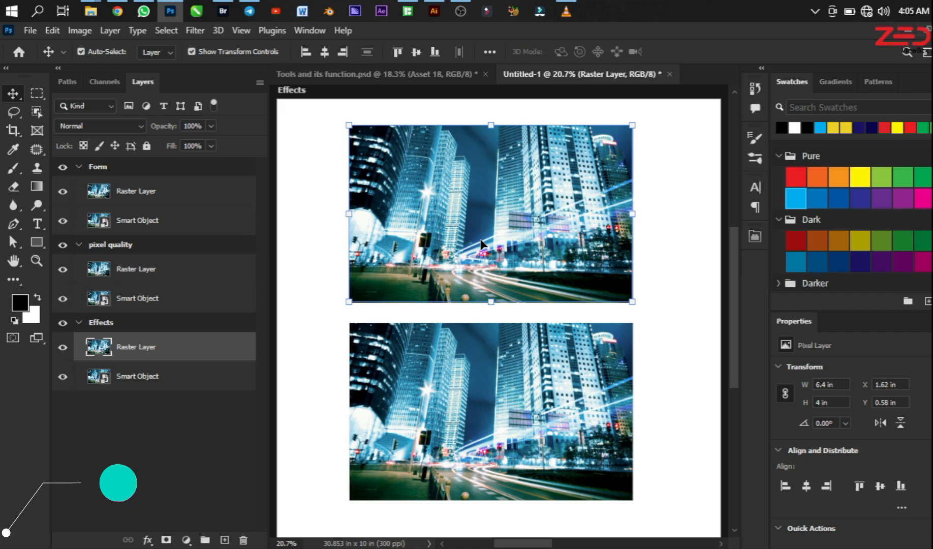
key("ctrl")
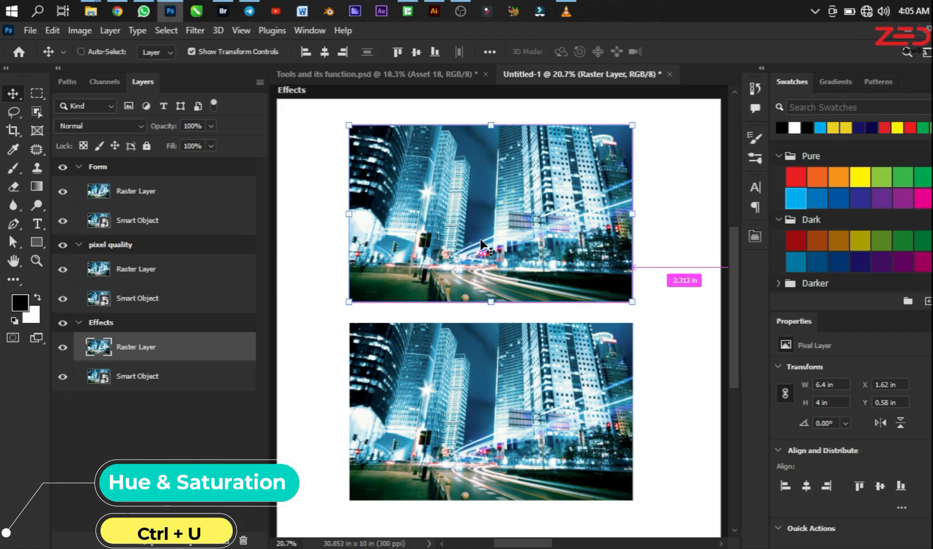
key("ctrl+u")
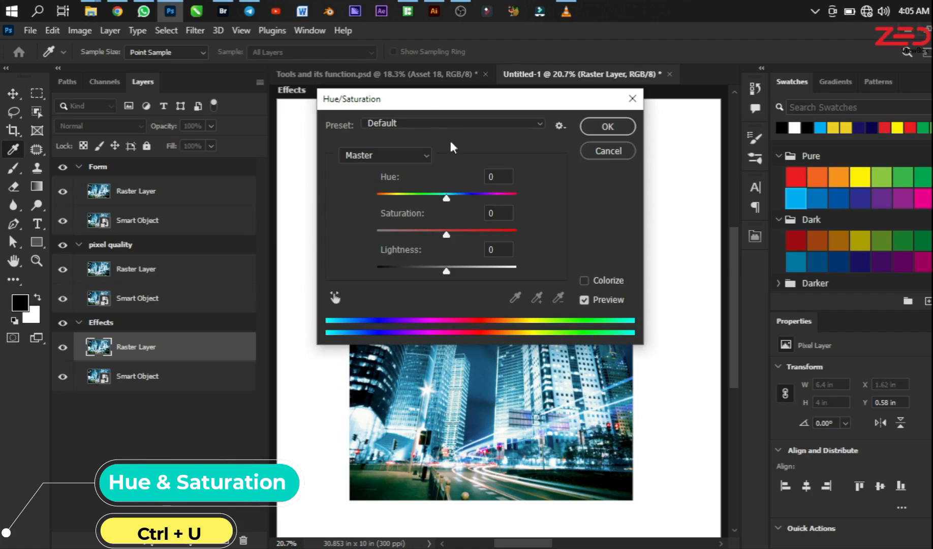
left_click_drag(414, 99, 754, 134)
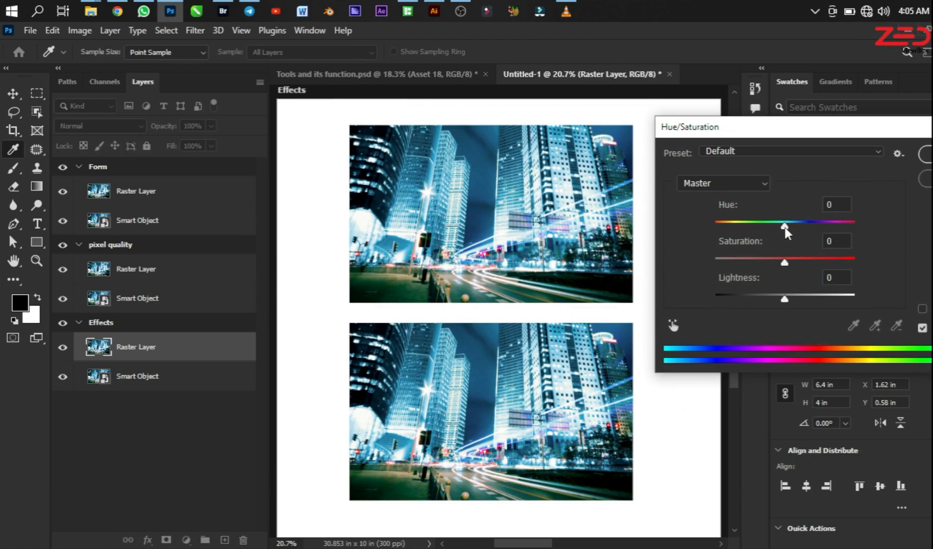
left_click_drag(784, 227, 777, 226)
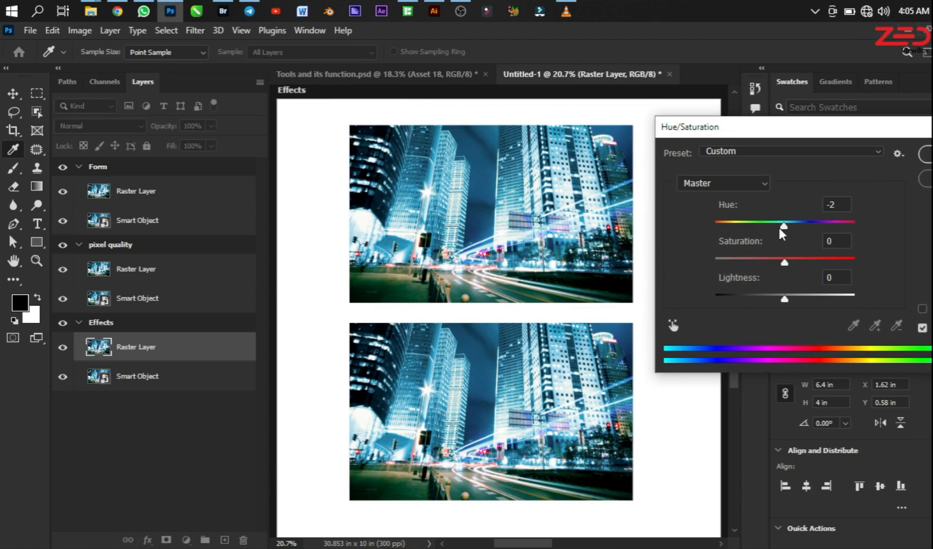
left_click(732, 224)
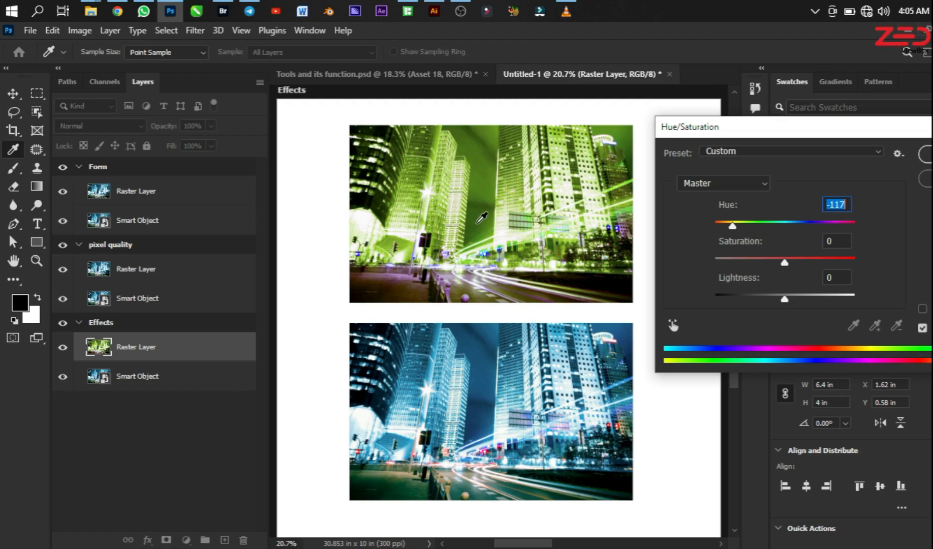
left_click(926, 155)
key("v")
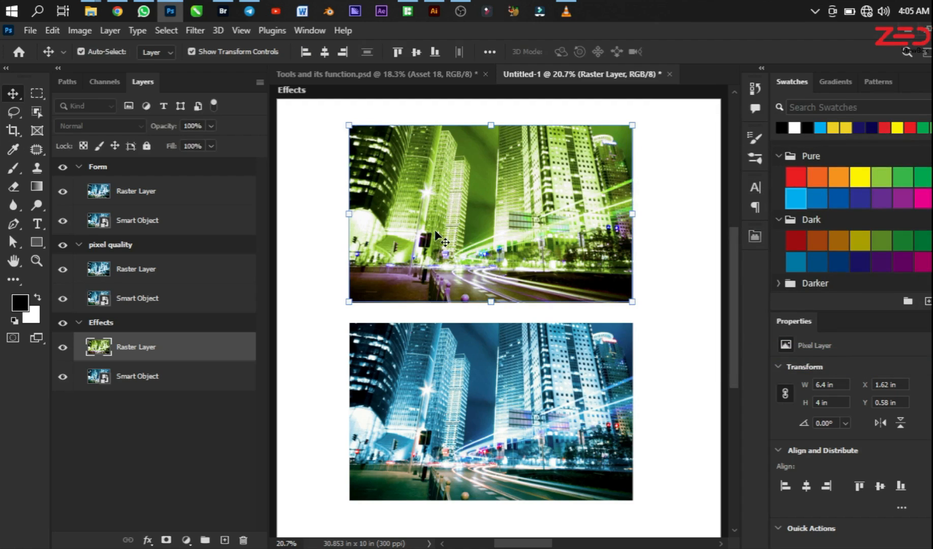
Step: Apply Hue/Saturation with a hue of about -85 to the smart object in the Effects artboard
left_click(539, 349)
key("ctrl")
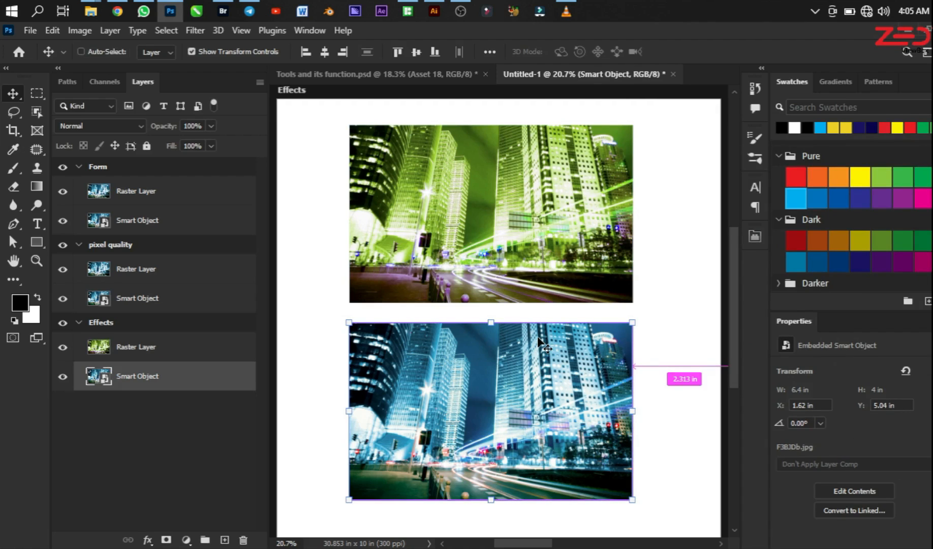
key("ctrl+u")
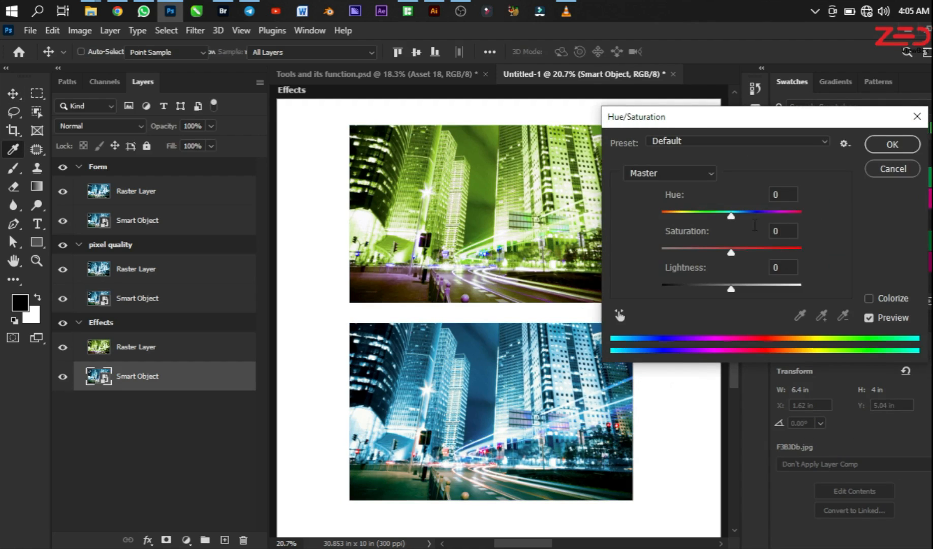
mouse_move(729, 215)
left_mouse_down()
mouse_move(682, 212)
mouse_move(741, 216)
left_mouse_up()
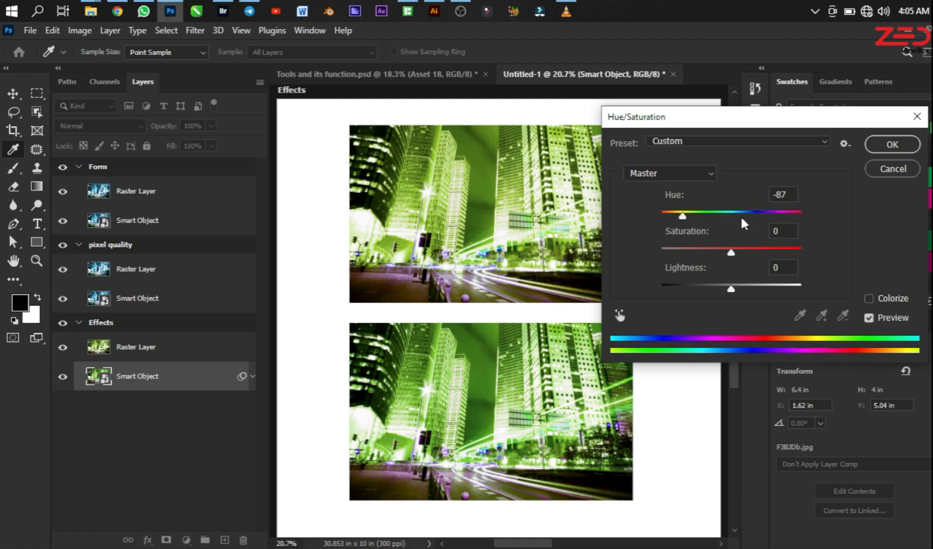
left_click(889, 145)
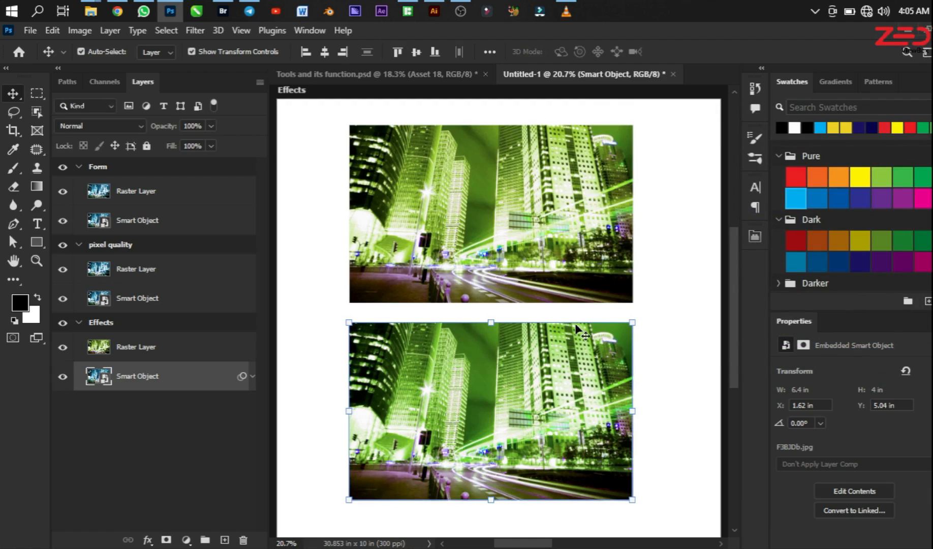
Step: Edit the Hue/Saturation smart filter on the Effects artboard's smart object, trying several hues including 0, and set the hue to +82
left_click(250, 376)
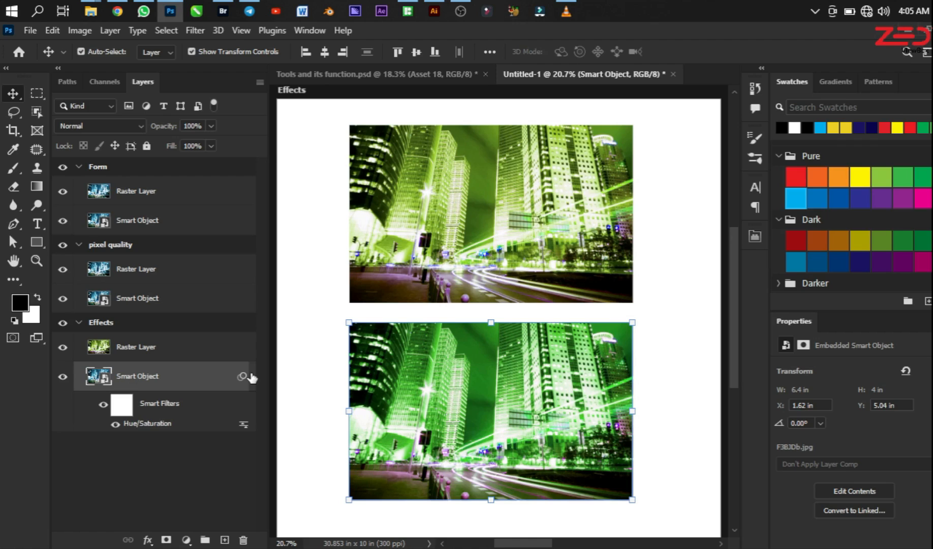
double_click(146, 425)
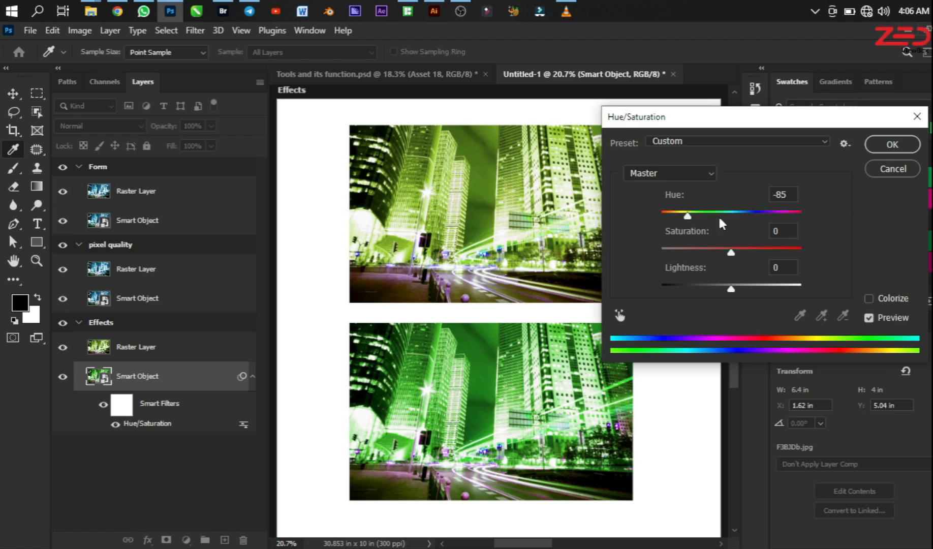
left_click(781, 213)
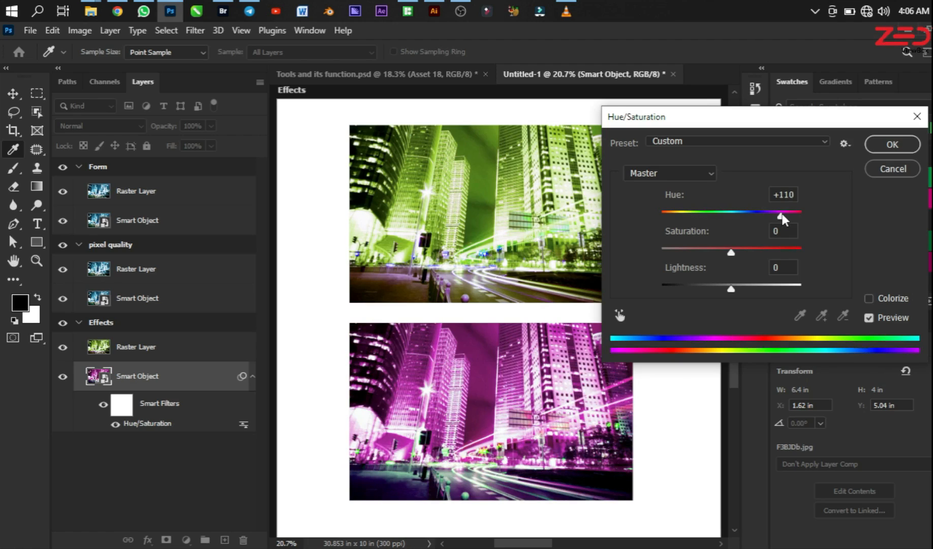
type("+22")
left_click(729, 212)
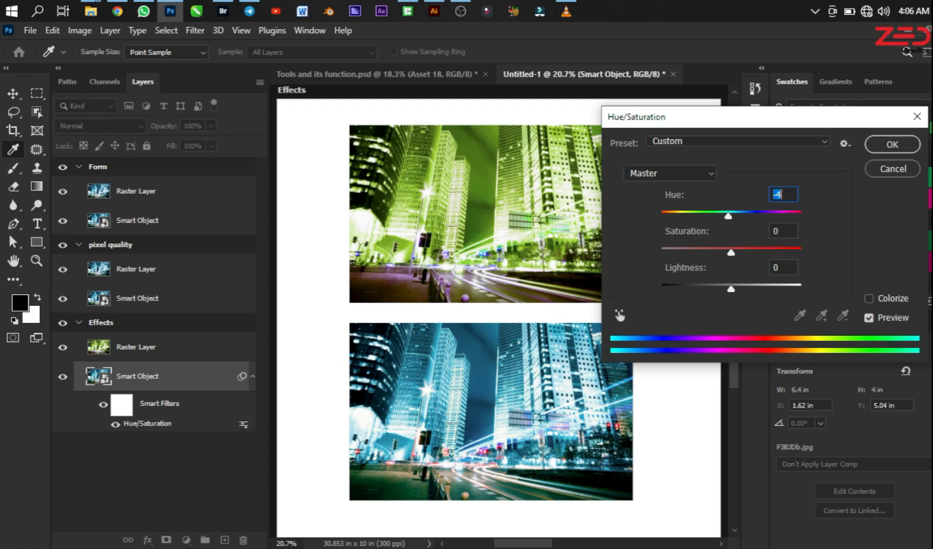
type("0")
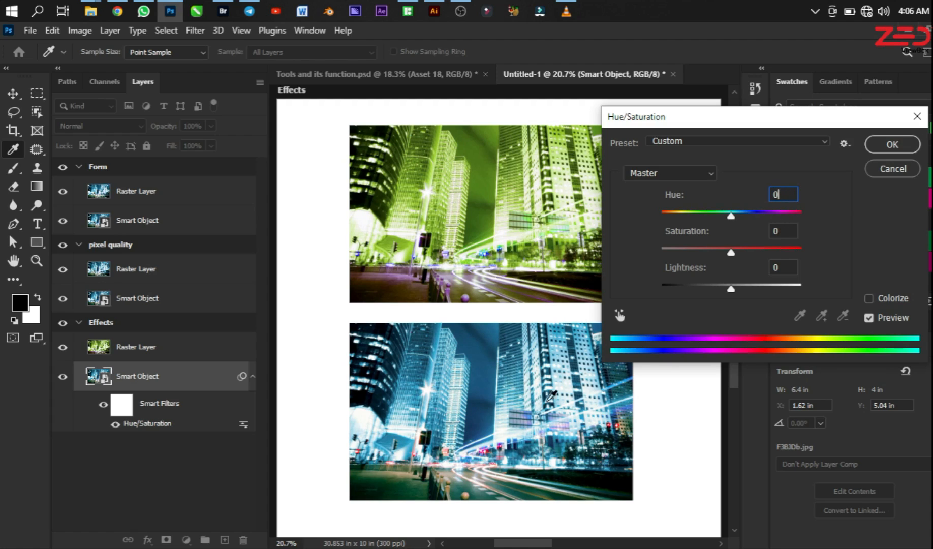
left_click(772, 213)
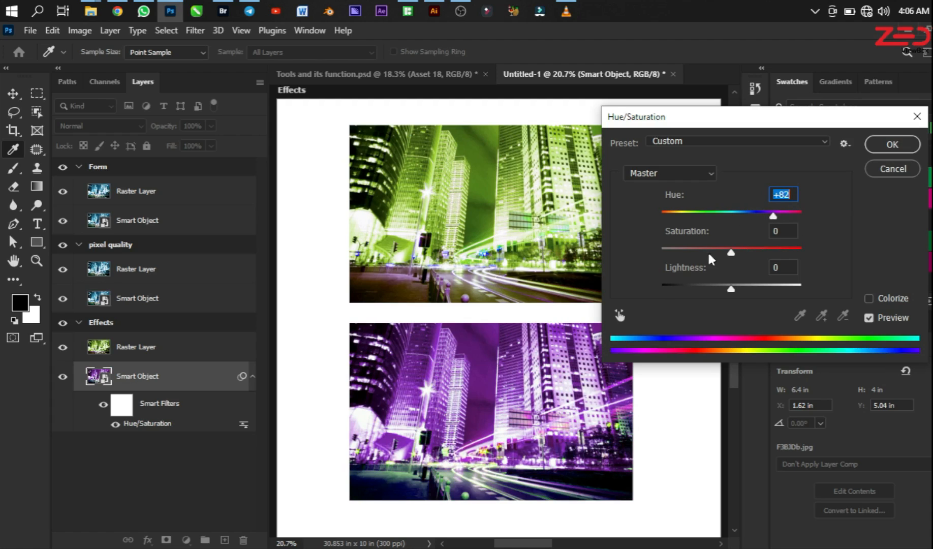
left_click(887, 147)
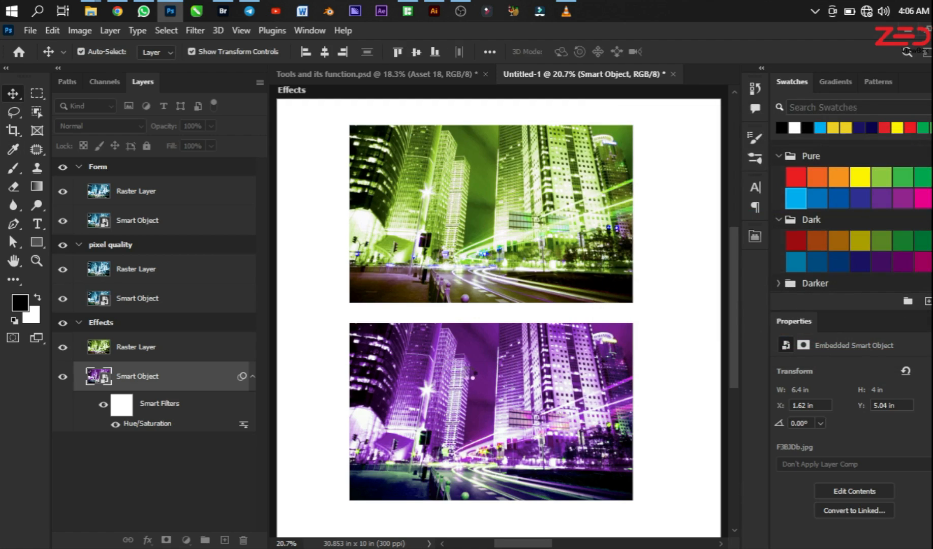
Step: Scale the raster layer in the pixel quality artboard down proportionally to about 1.71 by 1.07 in
left_click(159, 348)
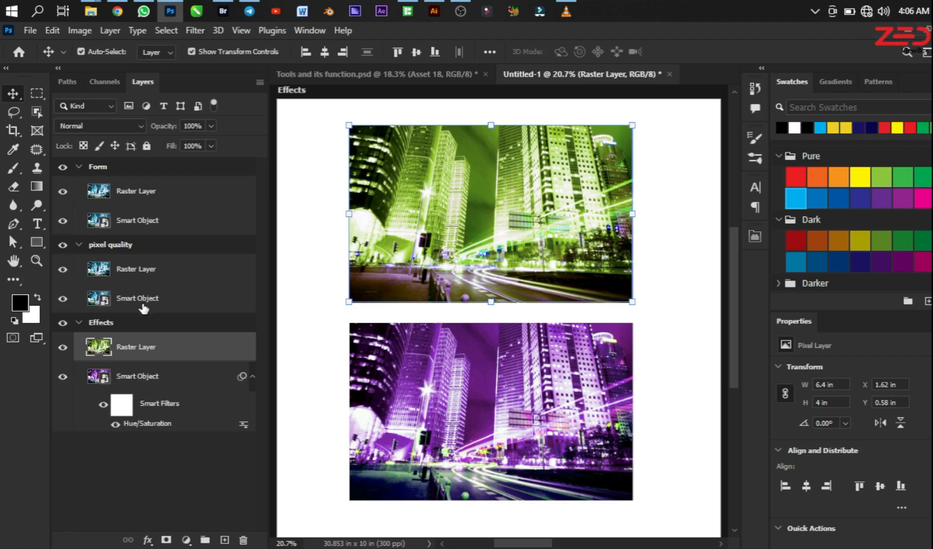
left_click(151, 246)
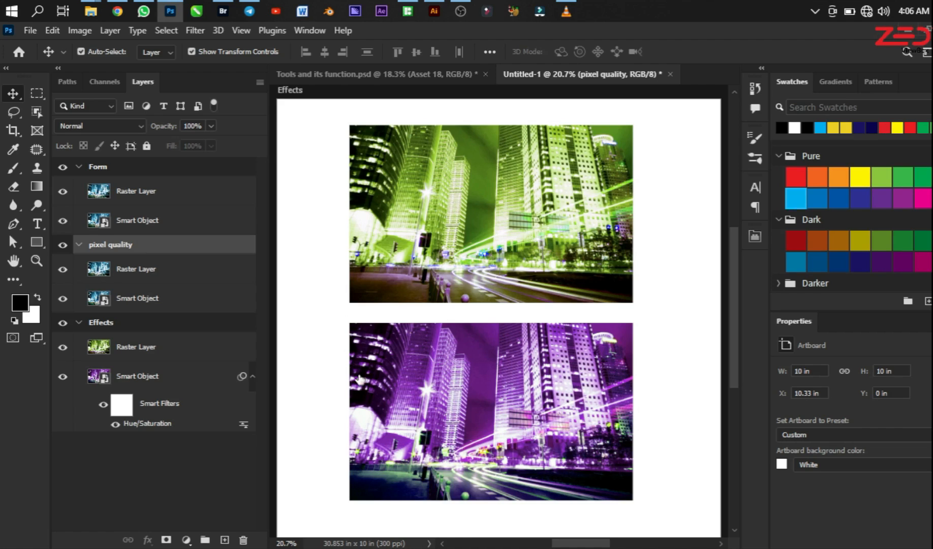
key("ctrl+0")
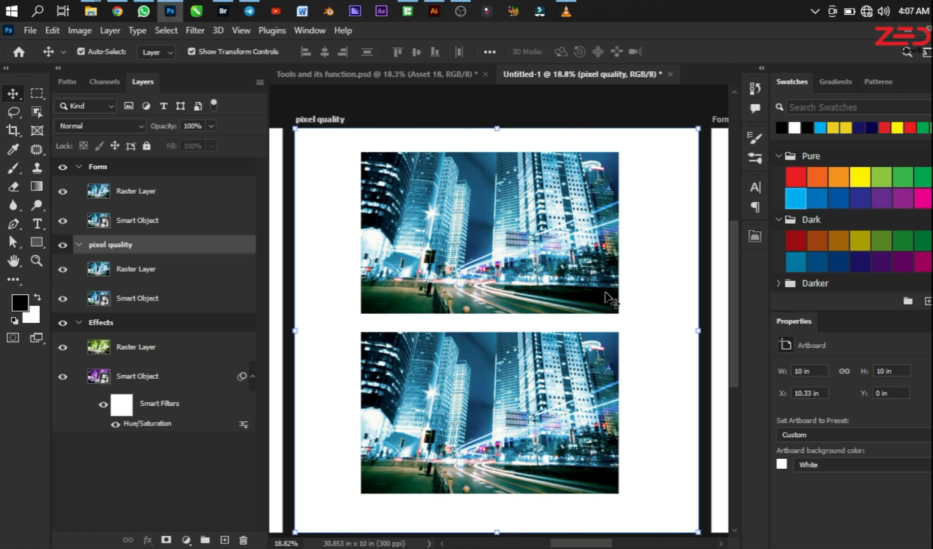
left_click(570, 266)
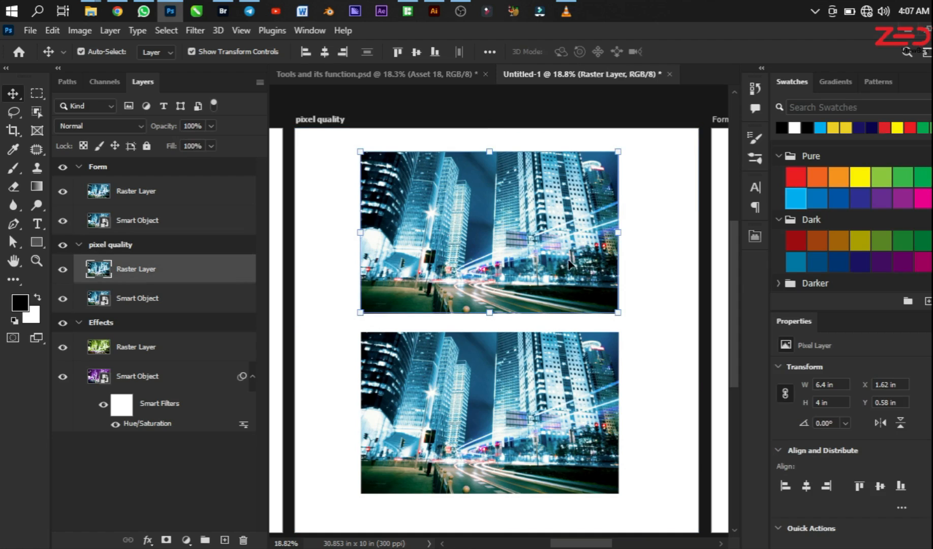
left_click_drag(618, 312, 604, 308)
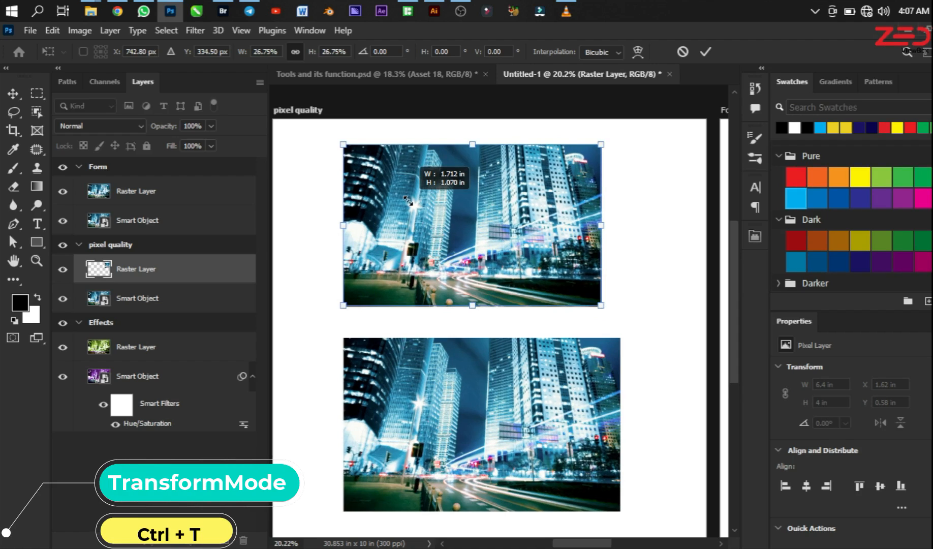
left_click_drag(403, 201, 403, 201)
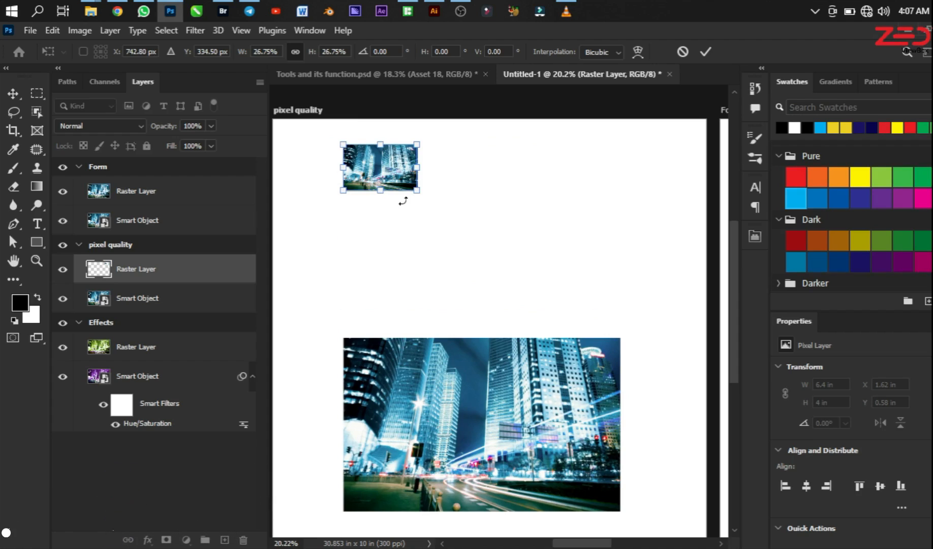
key("Return")
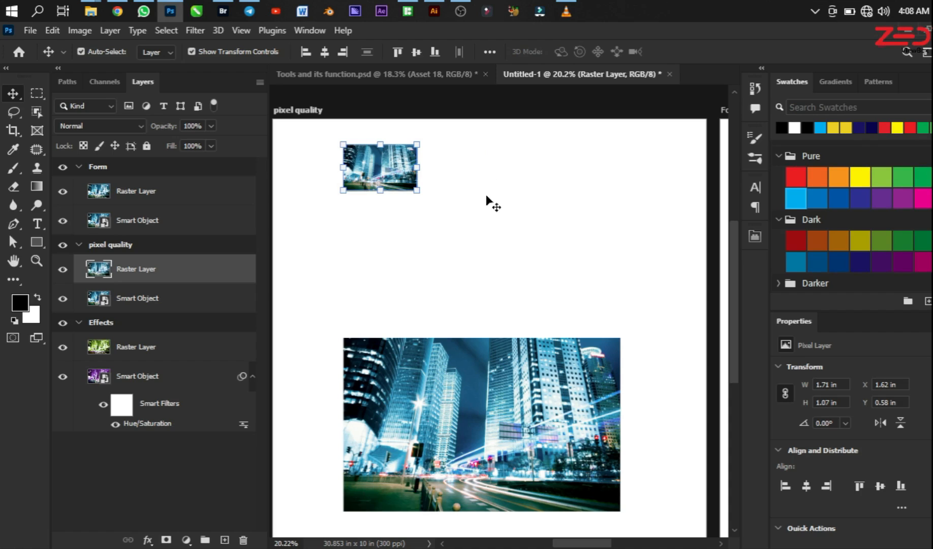
Step: Scale the smart object in the pixel quality artboard down to about the same size as the reduced raster layer
left_click(447, 373)
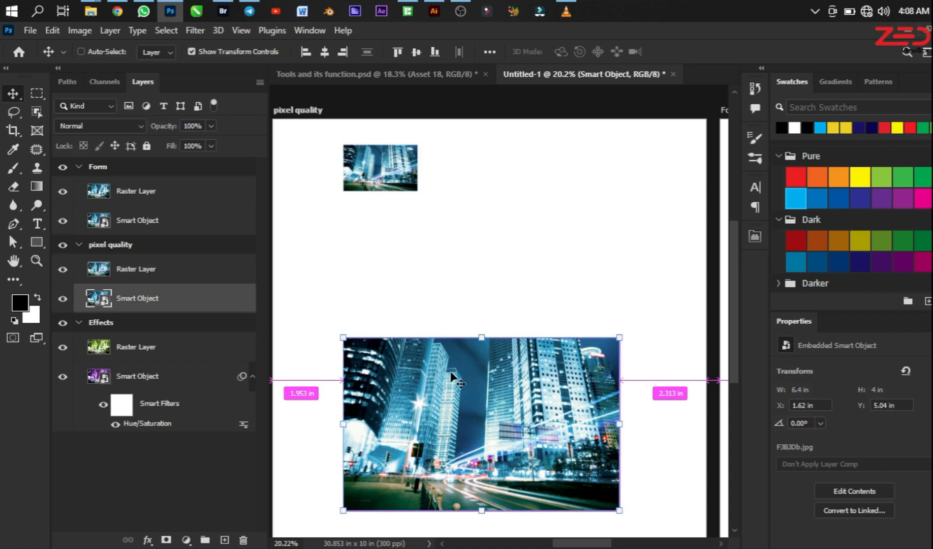
key("ctrl+t")
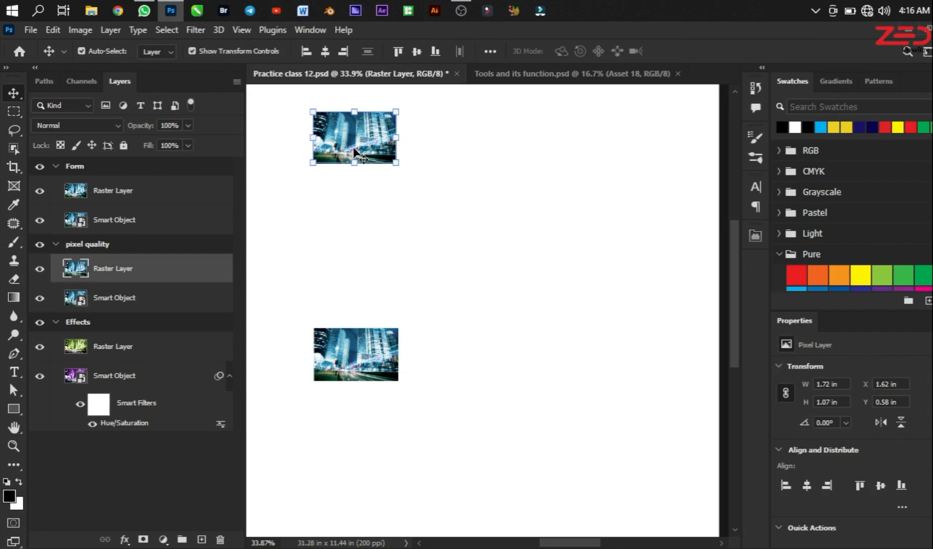
Step: Enlarge the raster layer in the pixel quality artboard proportionally to about 8.26 by 5.14 in
scroll(368, 158, "down", 2)
left_click_drag(463, 227, 554, 321)
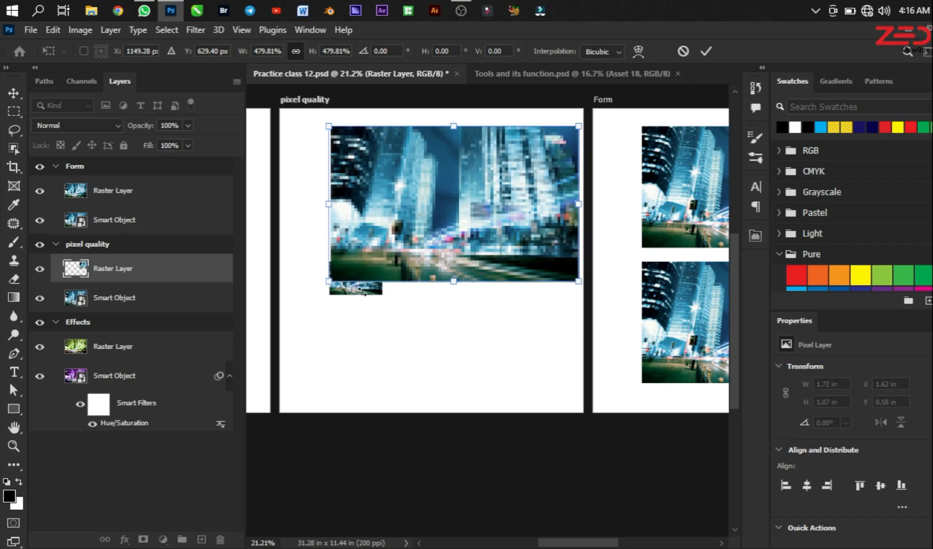
key("Return")
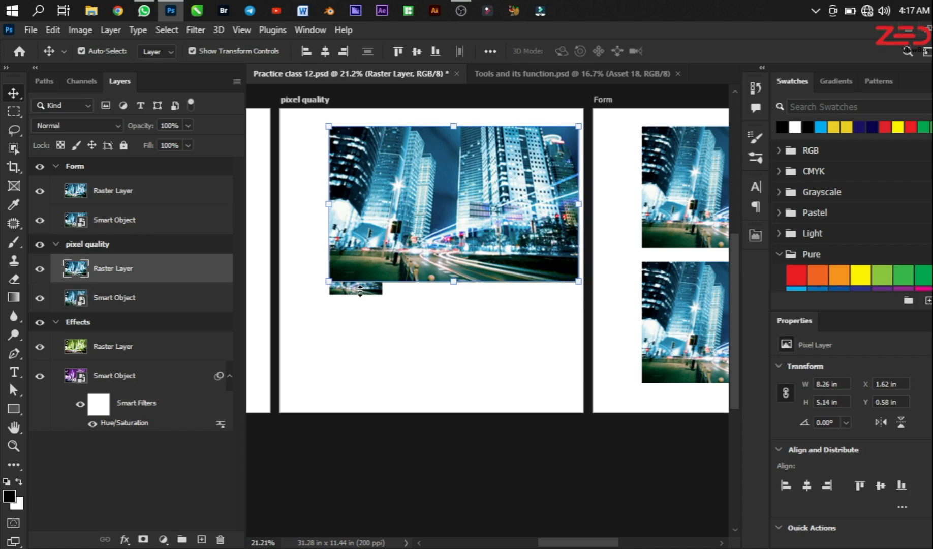
key("ctrl+t")
key("Return")
Step: Enlarge the smart object in the pixel quality artboard proportionally to about 8.29 by 5.17 in
left_click(139, 302)
key("ctrl+t")
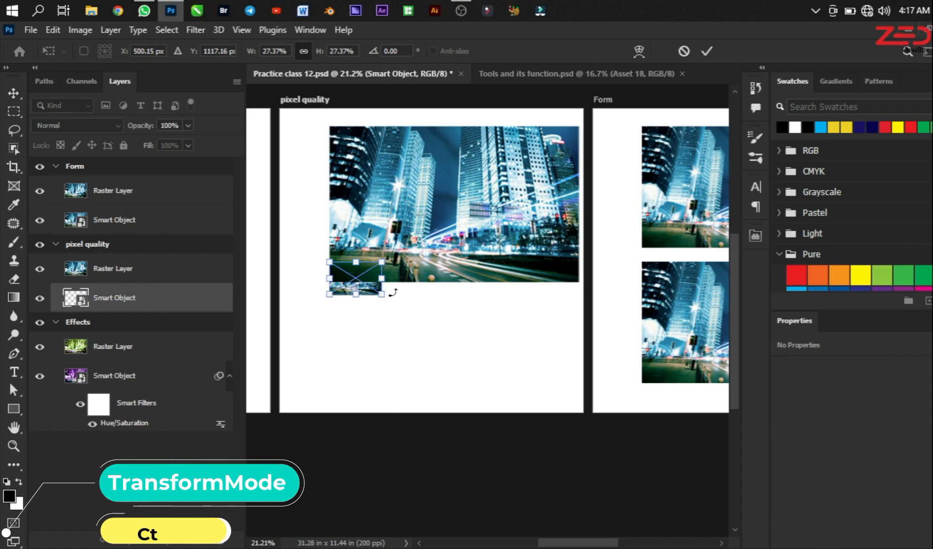
left_click_drag(382, 294, 569, 431)
key("Return")
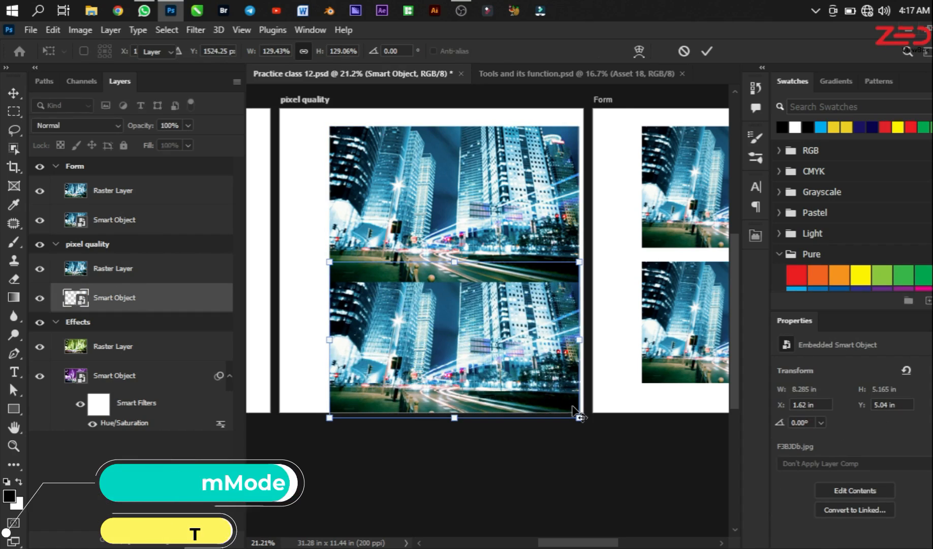
Step: Compare the two enlarged images up close and flip the pixel quality artboard's raster layer vertically
scroll(368, 255, "up", 6)
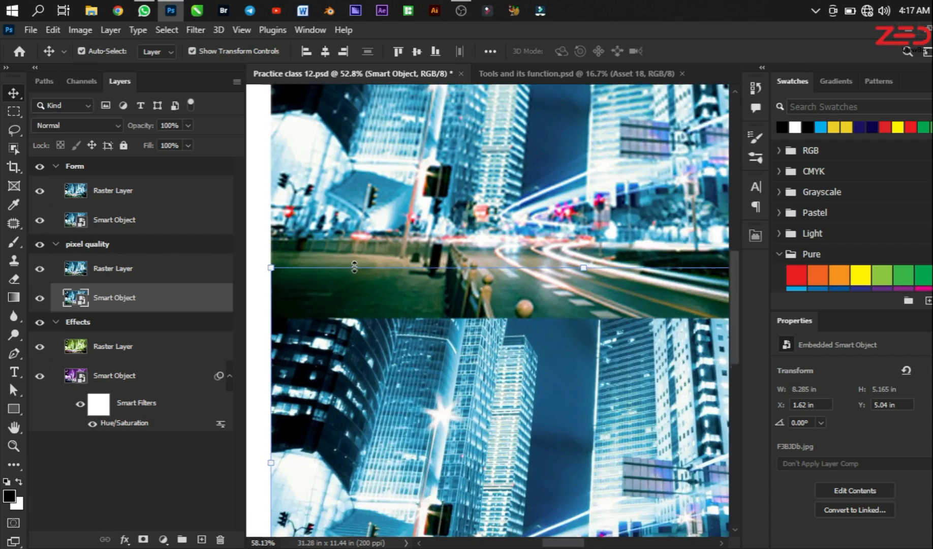
scroll(554, 269, "up", 3)
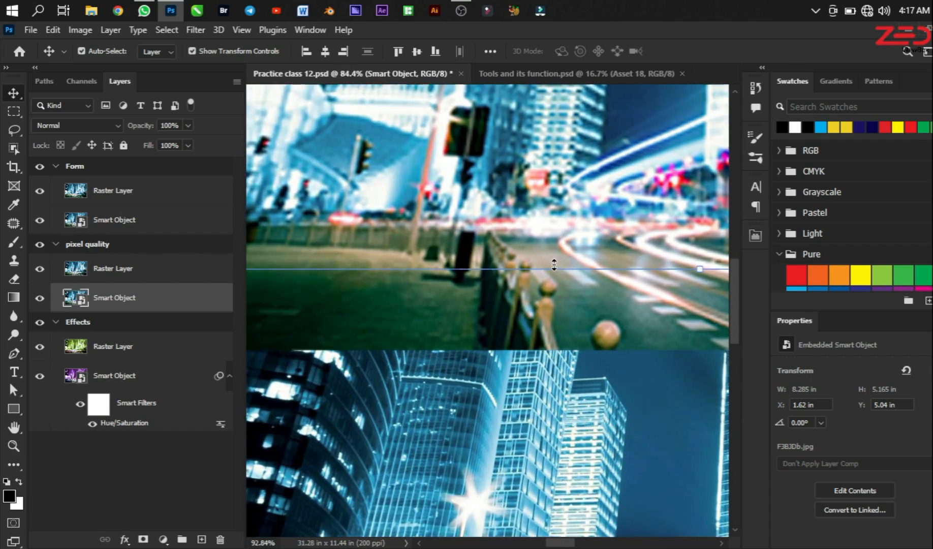
scroll(599, 338, "down", 6)
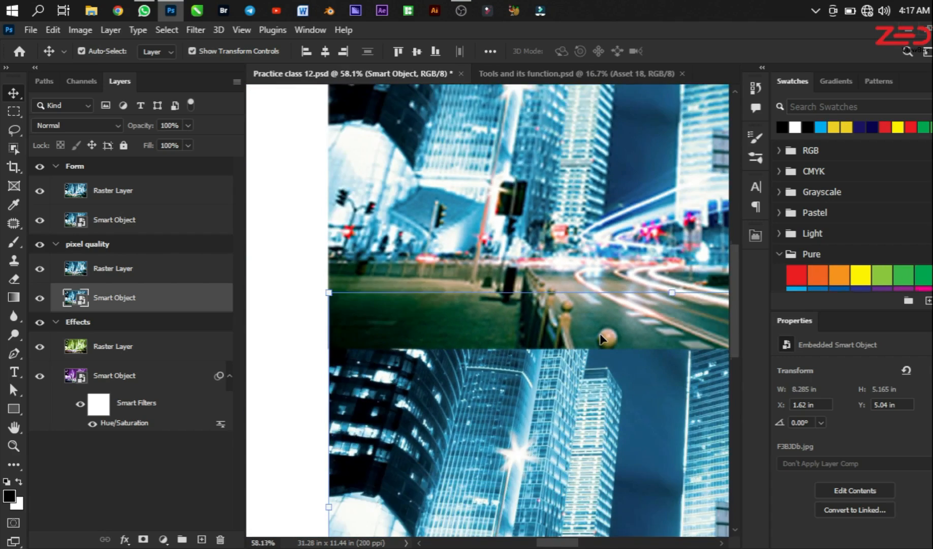
left_click(594, 167)
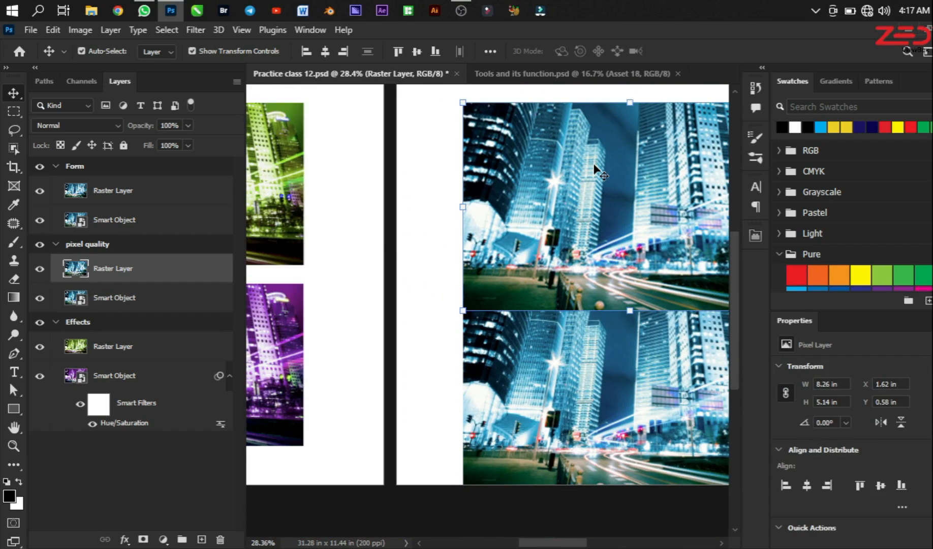
key("ctrl+t")
right_click(595, 167)
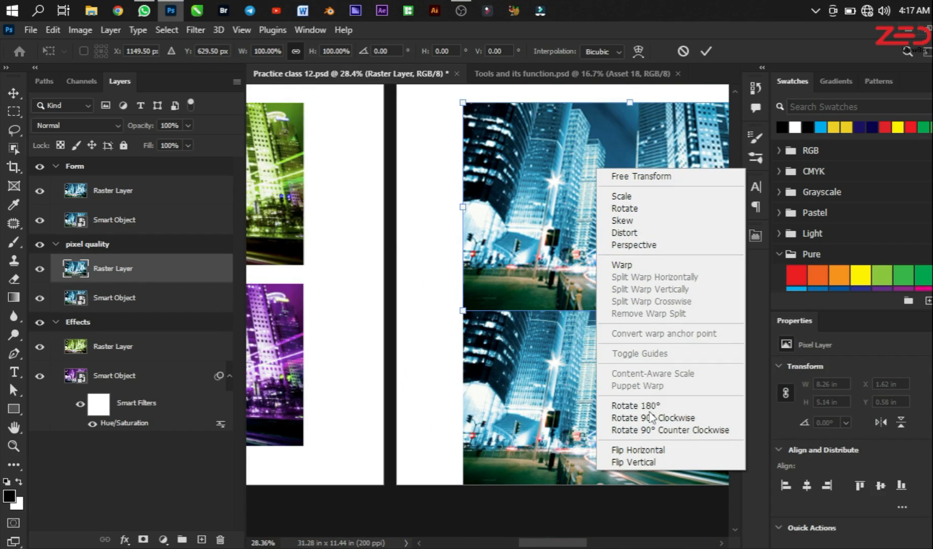
left_click(634, 462)
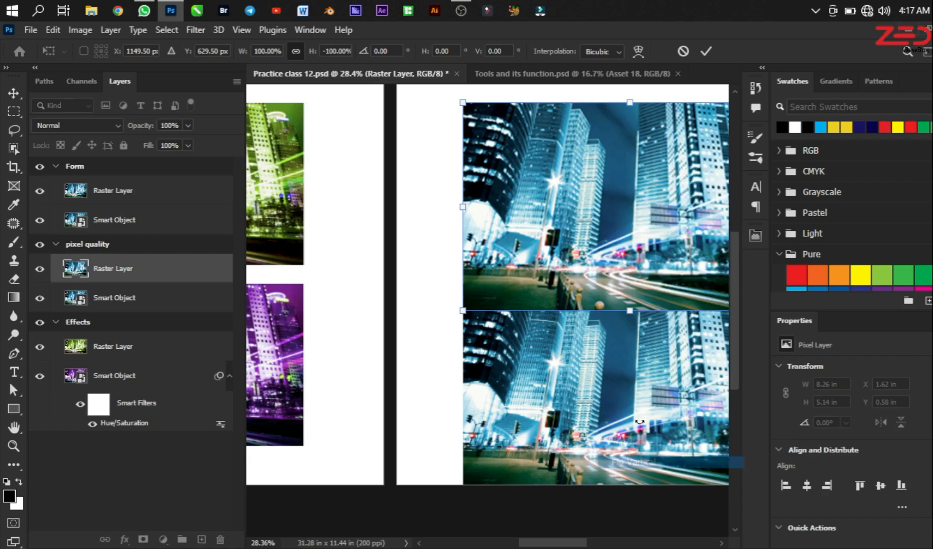
scroll(589, 274, "up", 4)
key("Return")
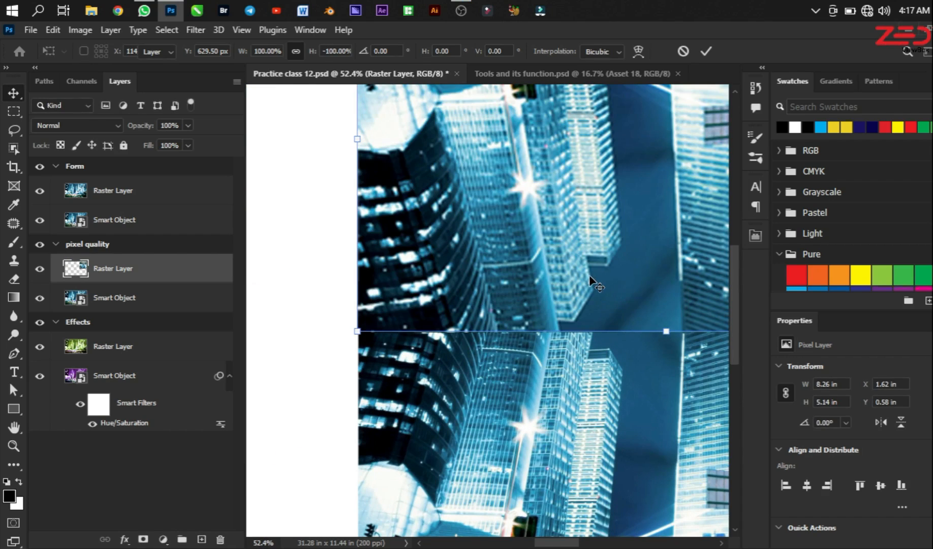
Step: Select both the raster layer and the smart object in the pixel quality artboard and shrink them together to a tiny thumbnail
scroll(587, 287, "up", 5)
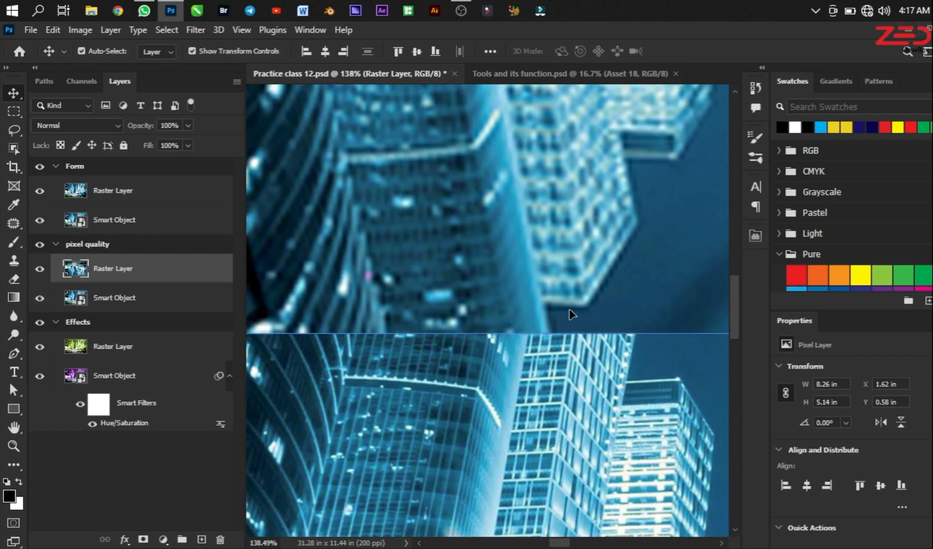
scroll(568, 307, "up", 2)
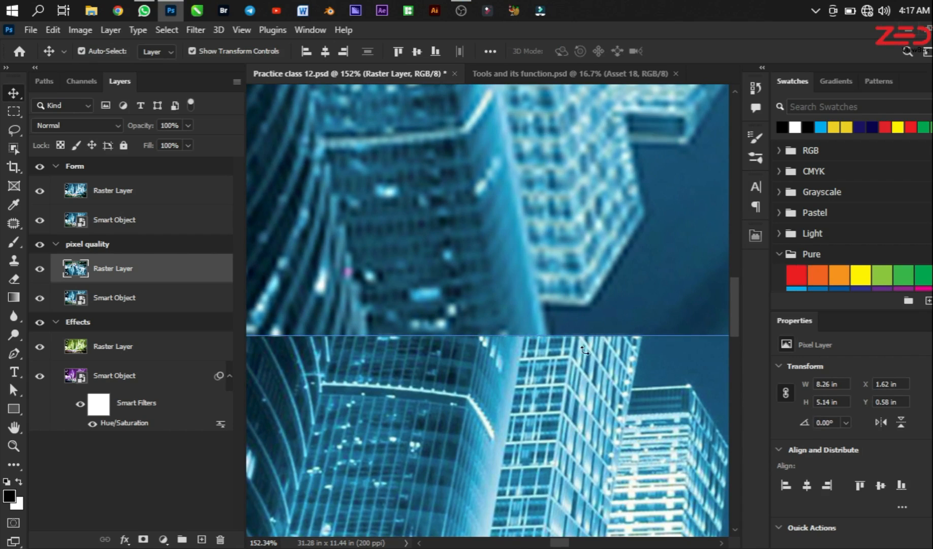
scroll(585, 355, "down", 9)
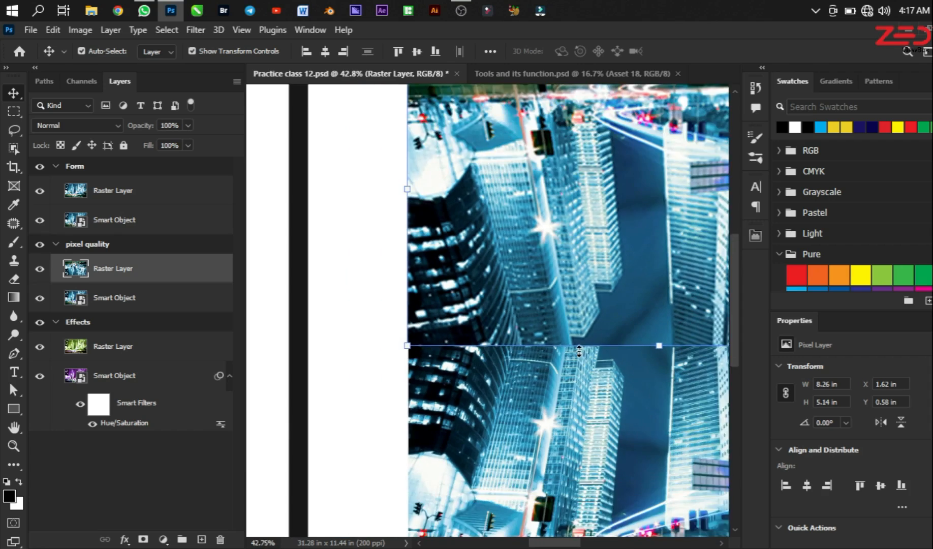
scroll(579, 350, "down", 4)
left_click(659, 392, "shift")
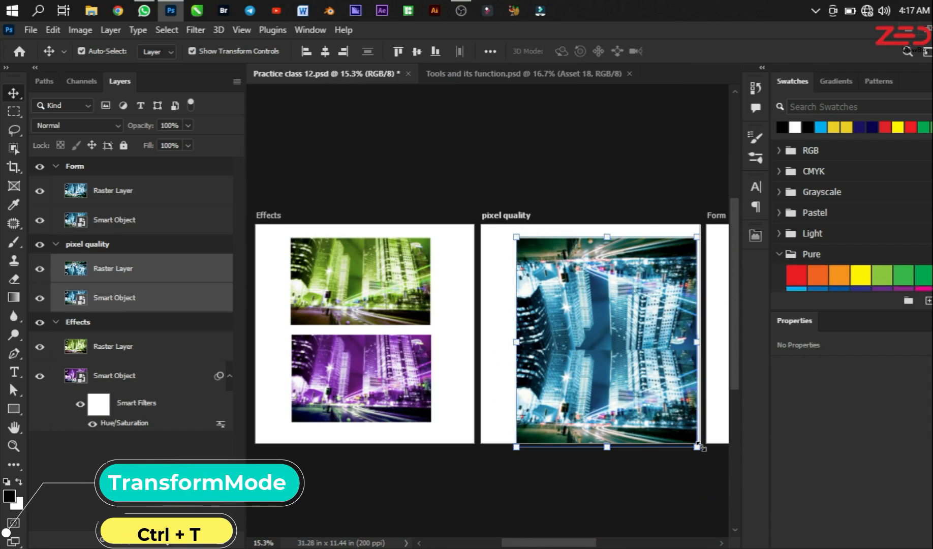
key("ctrl+t")
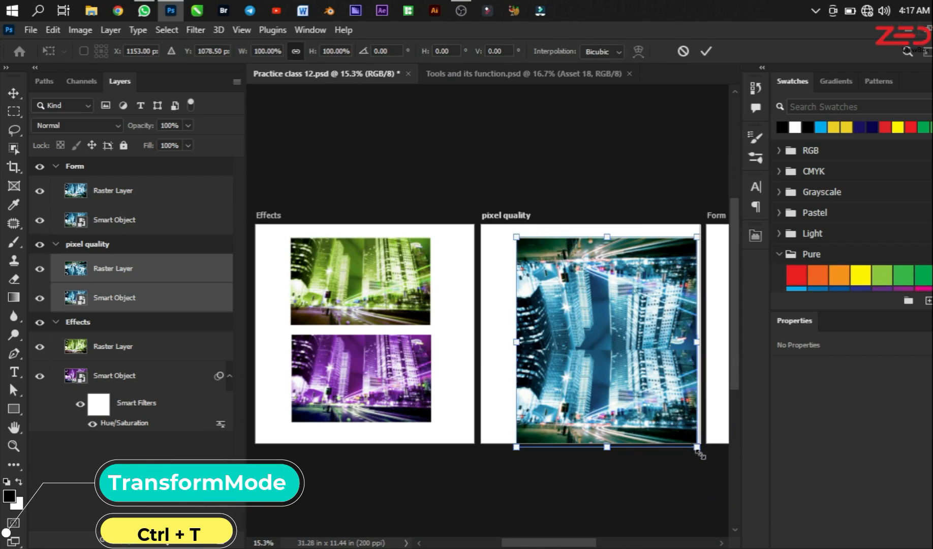
left_click_drag(698, 448, 611, 381)
key("Return")
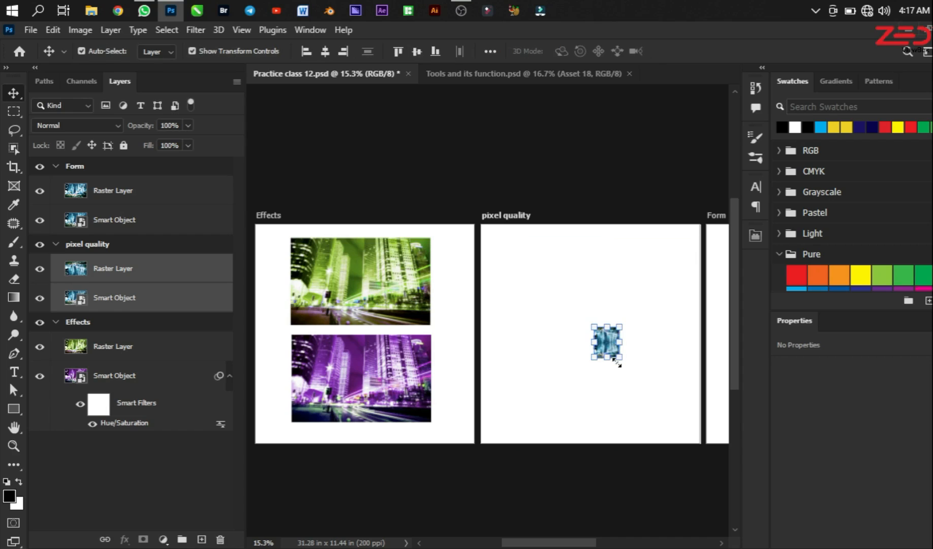
Step: Scale the two selected pixel quality layers back up together to about 812%, nearly filling the artboard's width
key("ctrl+t")
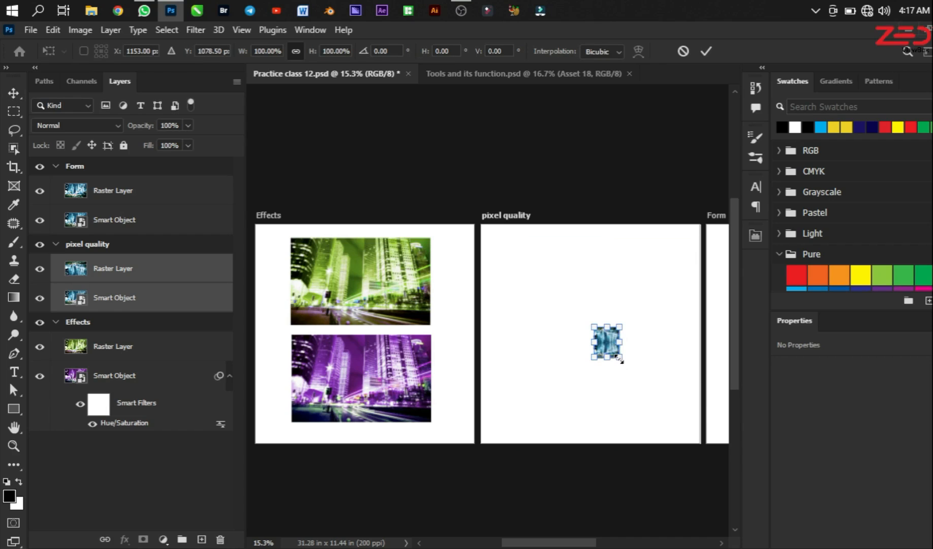
left_click_drag(620, 359, 606, 337)
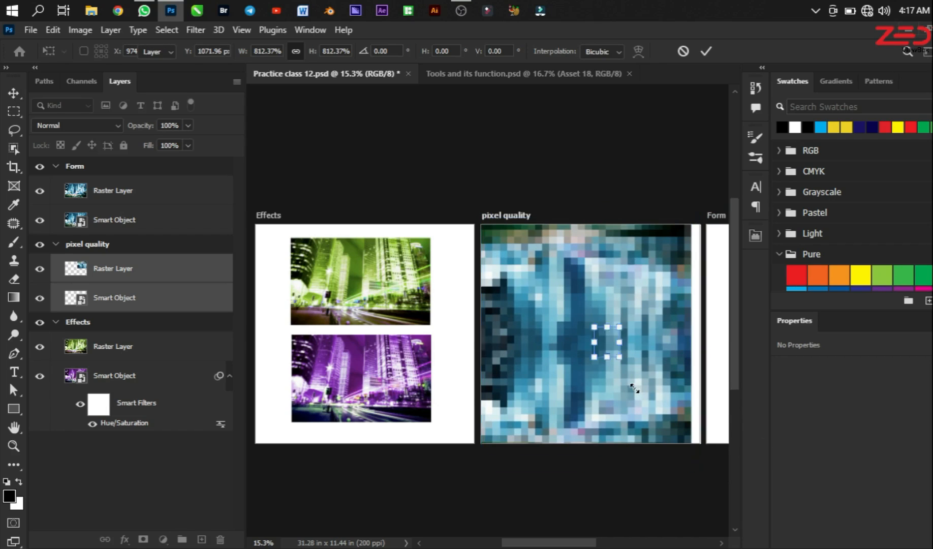
key("Return")
Step: Examine the sharpness of the rescaled raster layer against the smart object, and view the neighbouring artboards
scroll(592, 375, "up", 10)
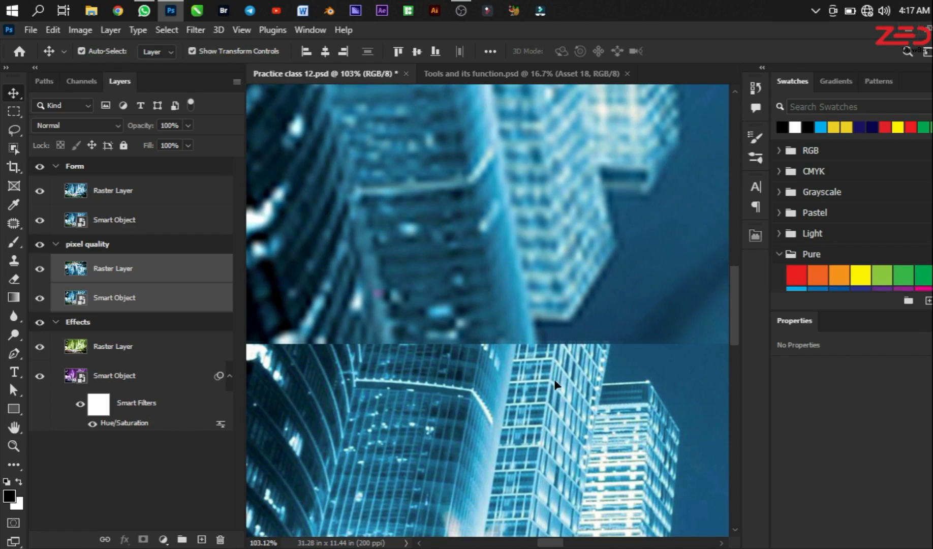
scroll(542, 410, "down", 9)
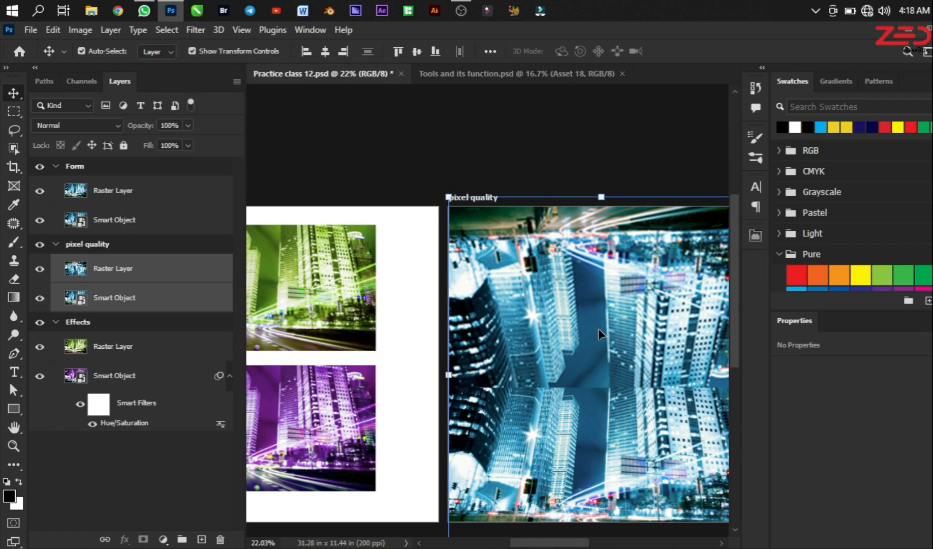
scroll(500, 302, "down", 3)
left_click(536, 292)
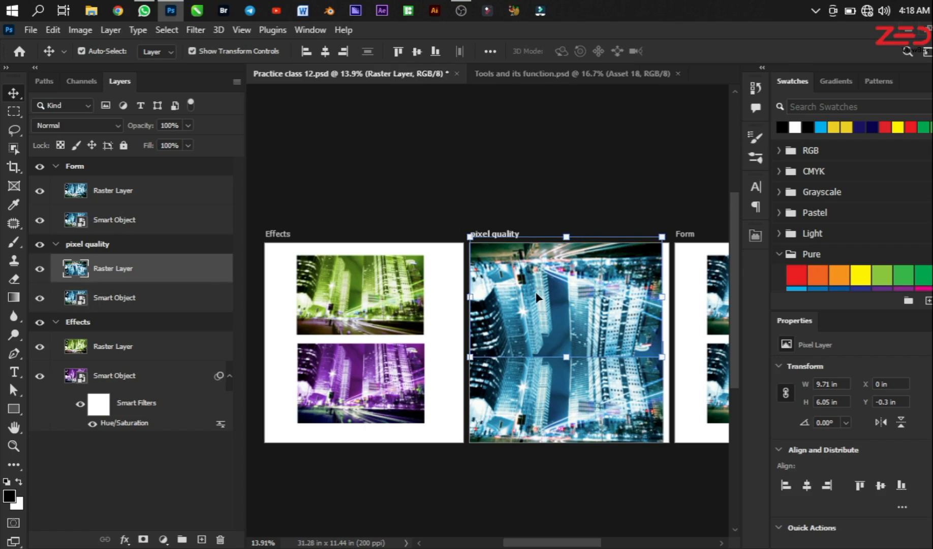
left_click(577, 402)
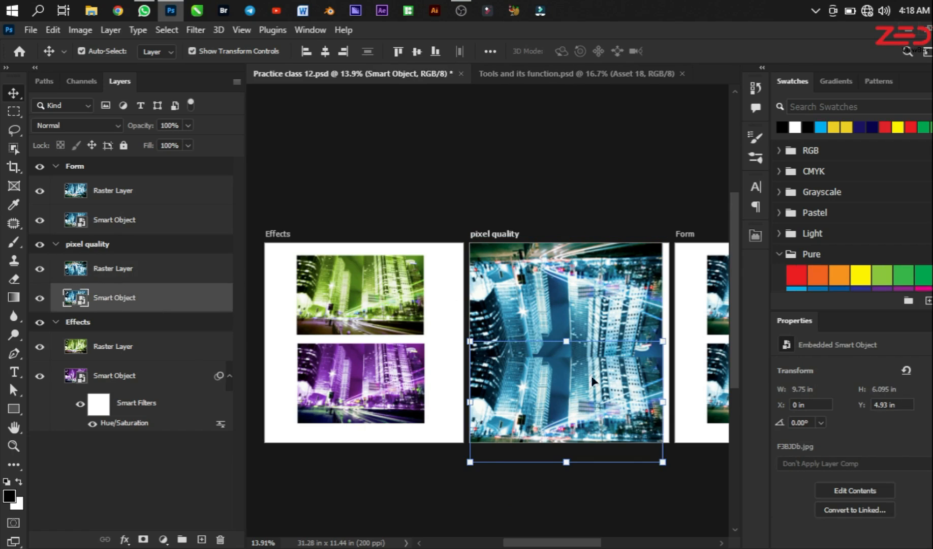
scroll(335, 318, "down", 2)
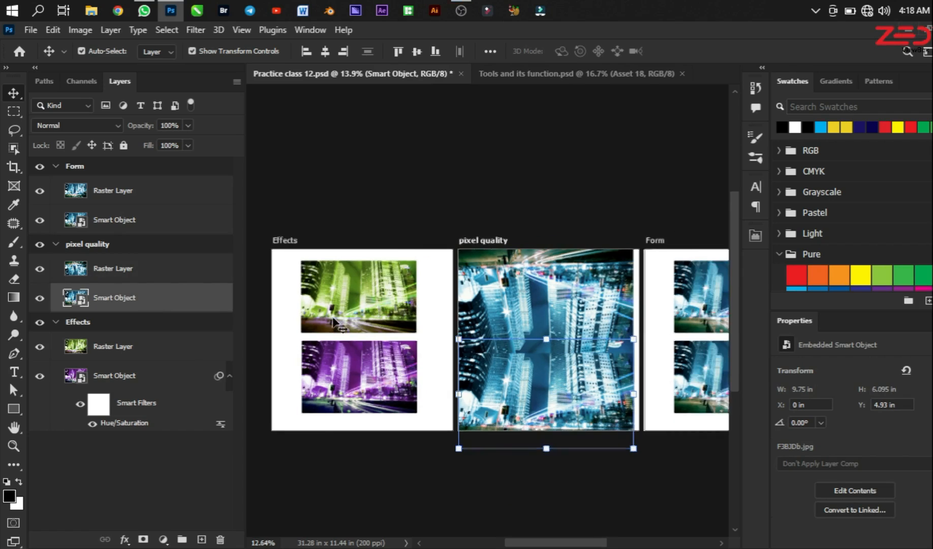
scroll(592, 298, "up", 3)
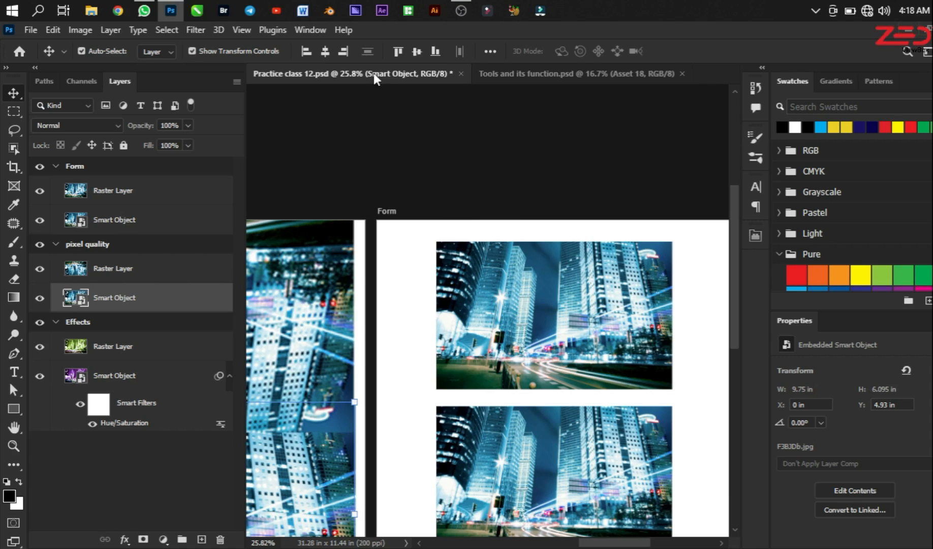
Step: In Tools and its function.psd, duplicate the "How to Create them" text below the original and change the copy to "psd & psb"
left_click(533, 74)
left_click(414, 341)
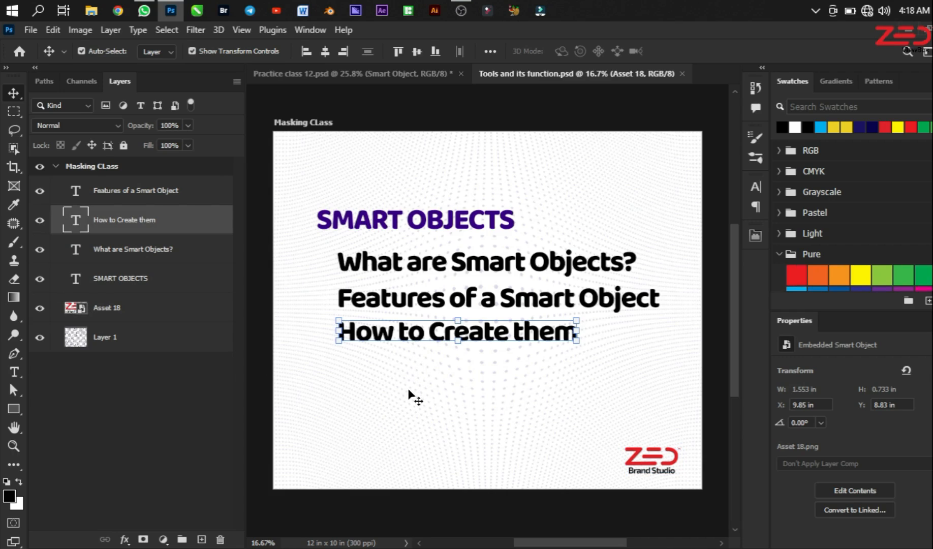
left_click_drag(409, 334, 408, 390)
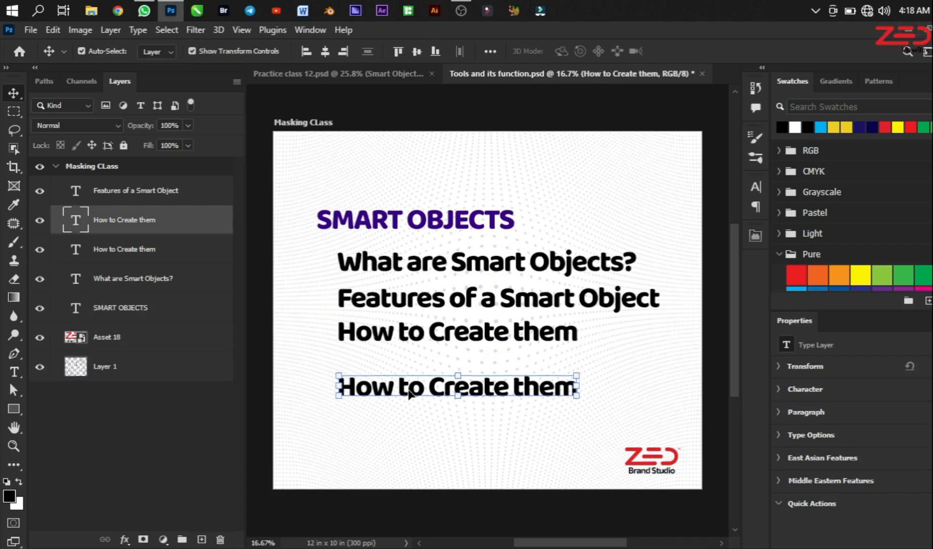
double_click(409, 389)
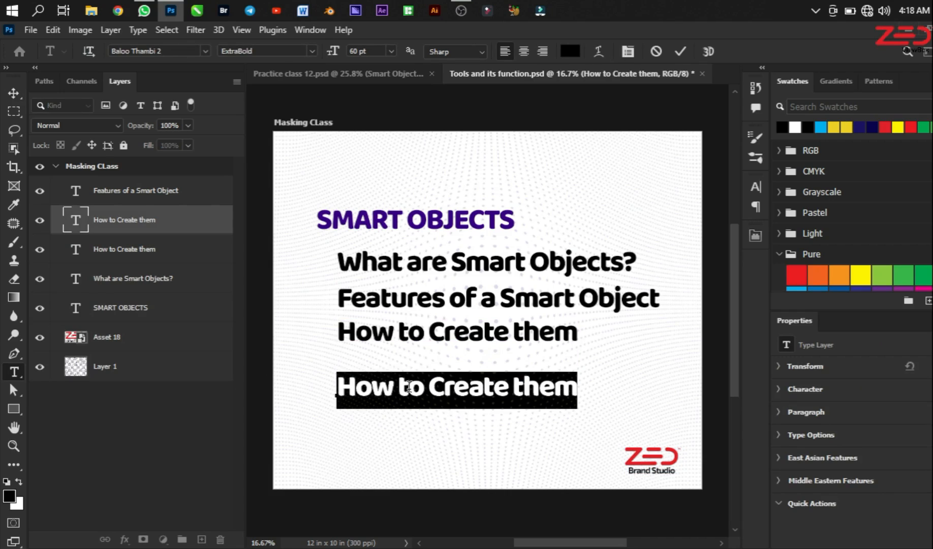
type("psd")
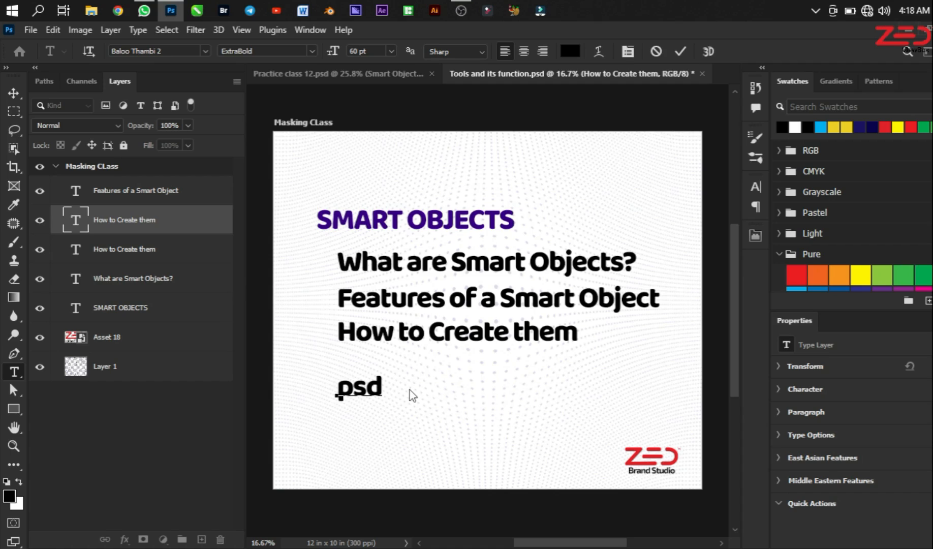
type(" & ps")
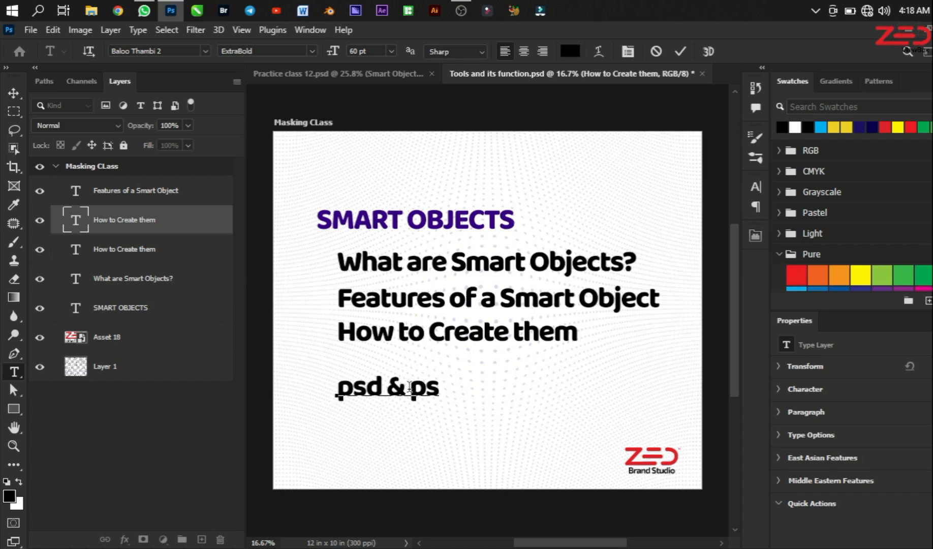
type("b")
key("ctrl+Return")
key("v")
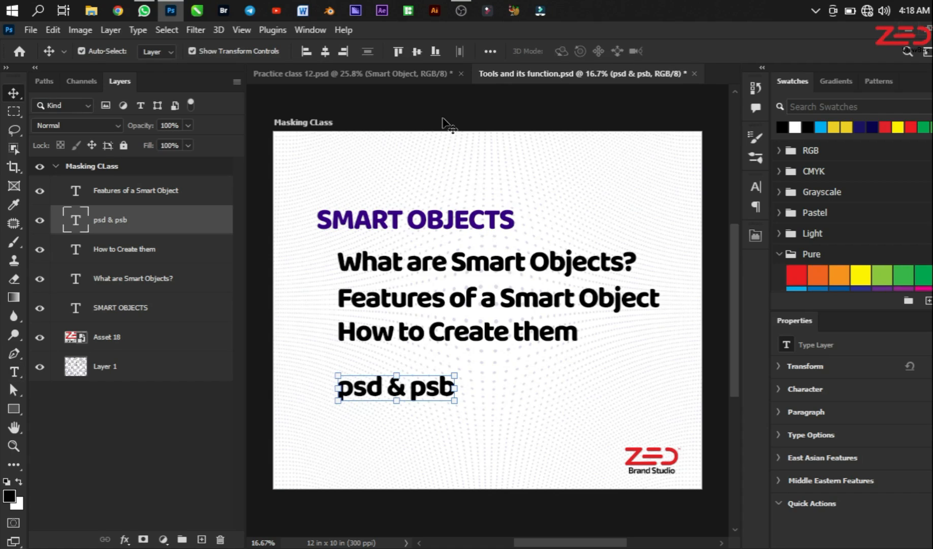
Step: Return to Practice class 12.psd and inspect the raster layer and the smart object in the Form artboard
left_click(394, 73)
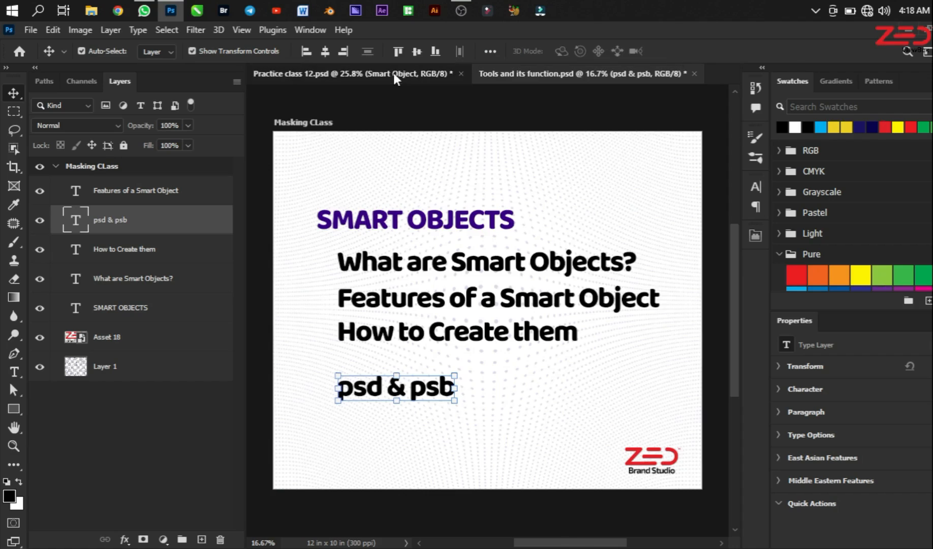
scroll(622, 228, "up", 2)
scroll(595, 233, "down", 3)
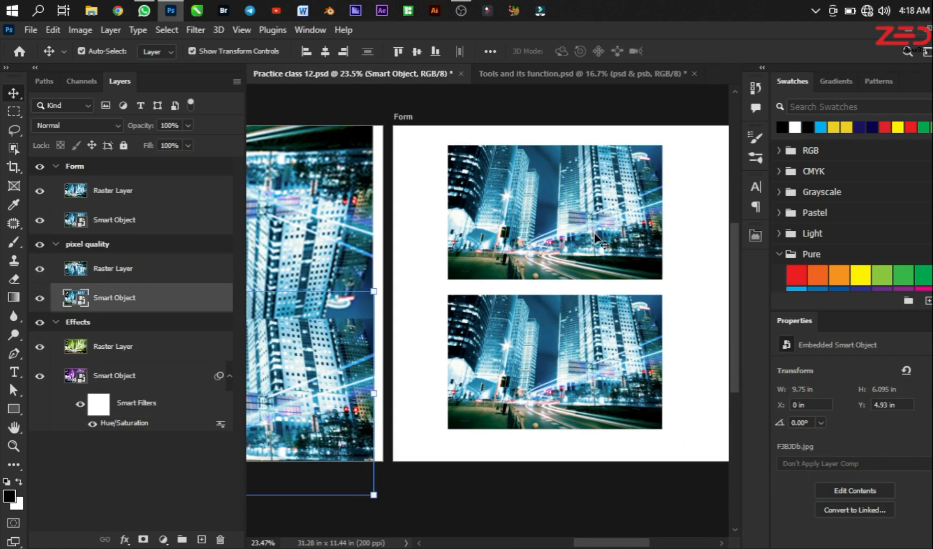
left_click(595, 234)
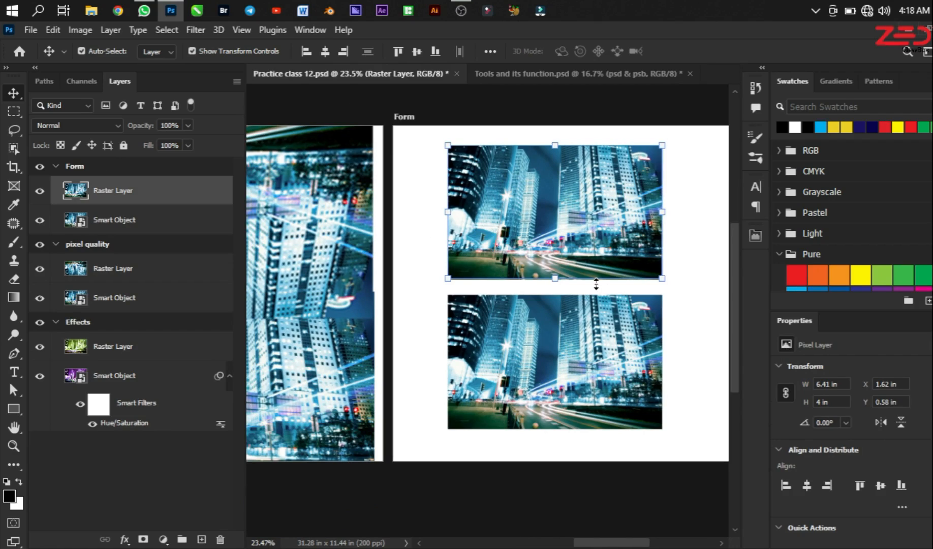
left_click(511, 363)
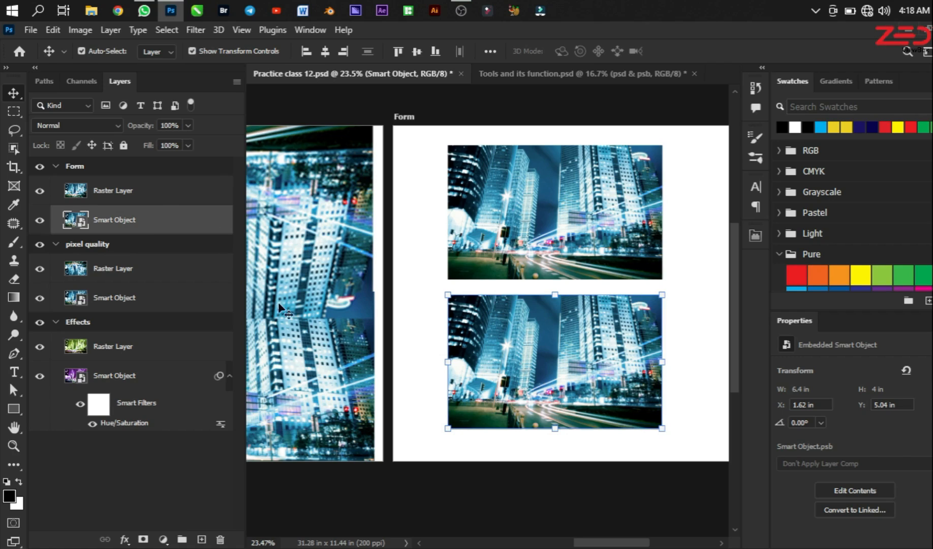
Step: Open the contents of the Form artboard's smart object for editing and inspect the city image
right_click(177, 225)
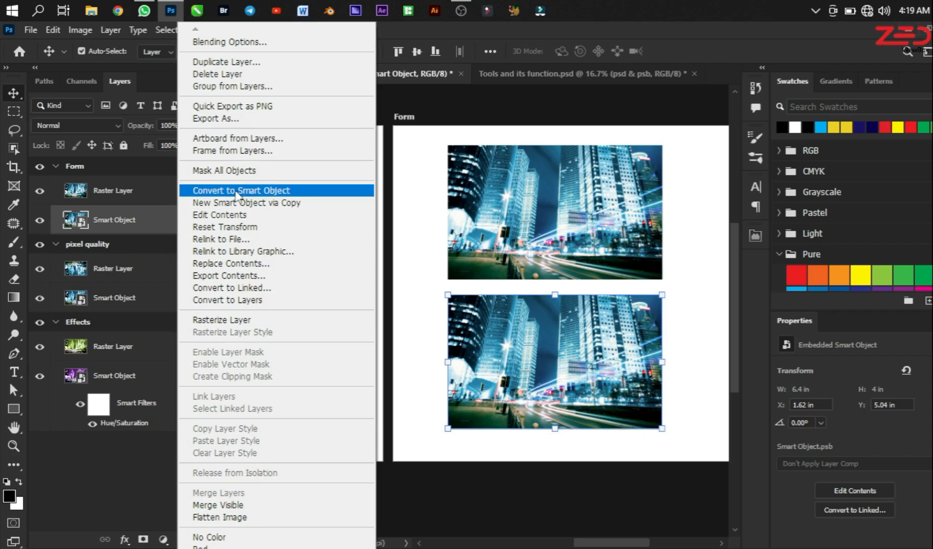
left_click(234, 219)
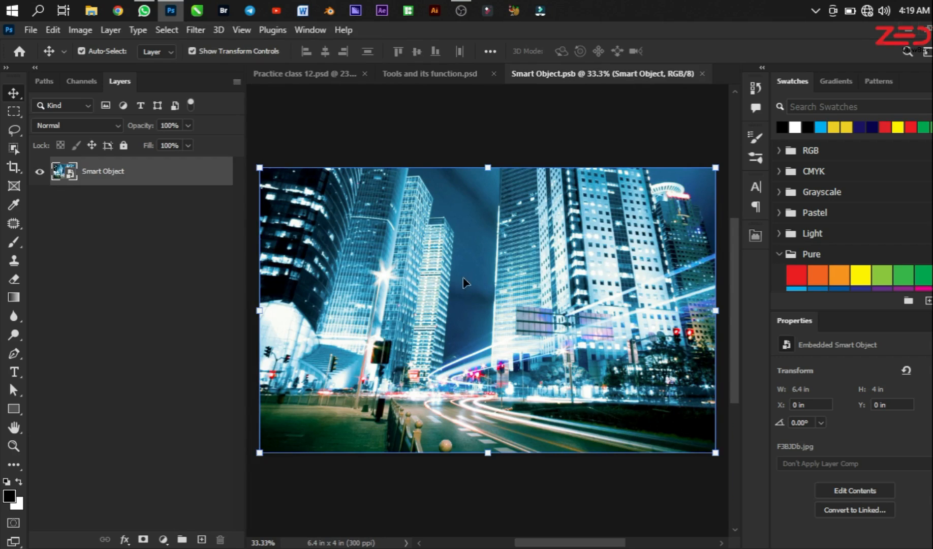
scroll(462, 300, "down", 1)
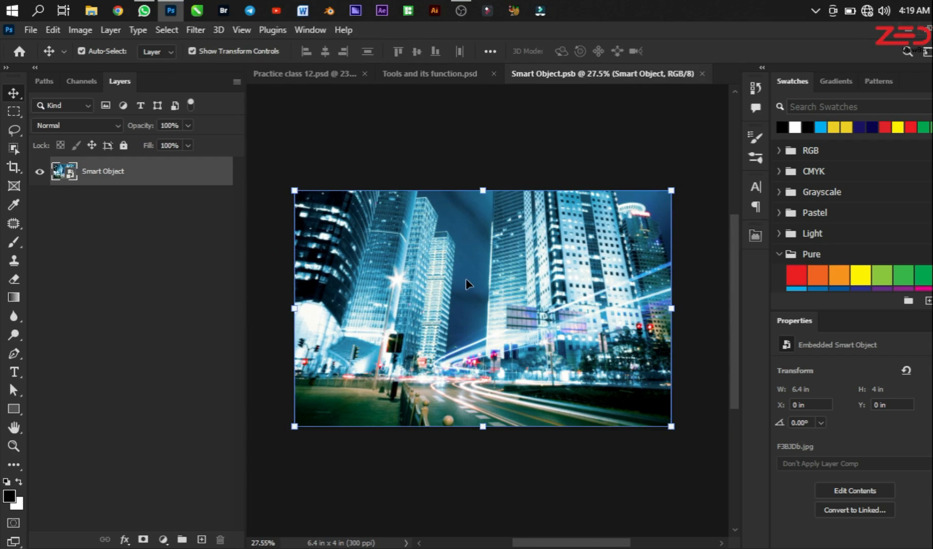
scroll(466, 279, "up", 2)
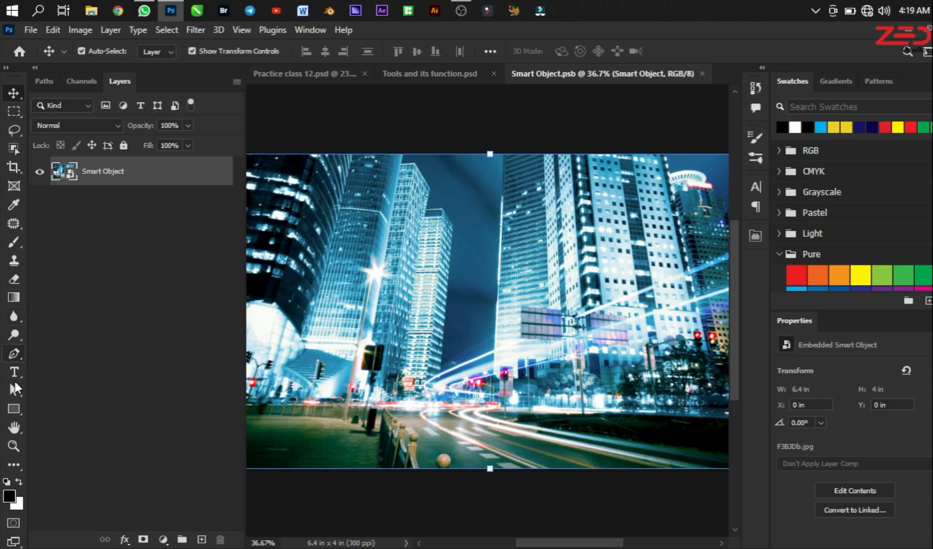
Step: Draw a black-filled rectangle about 3.99 by 2.79 in over the middle of the city image in Smart Object.psb
left_click(13, 409)
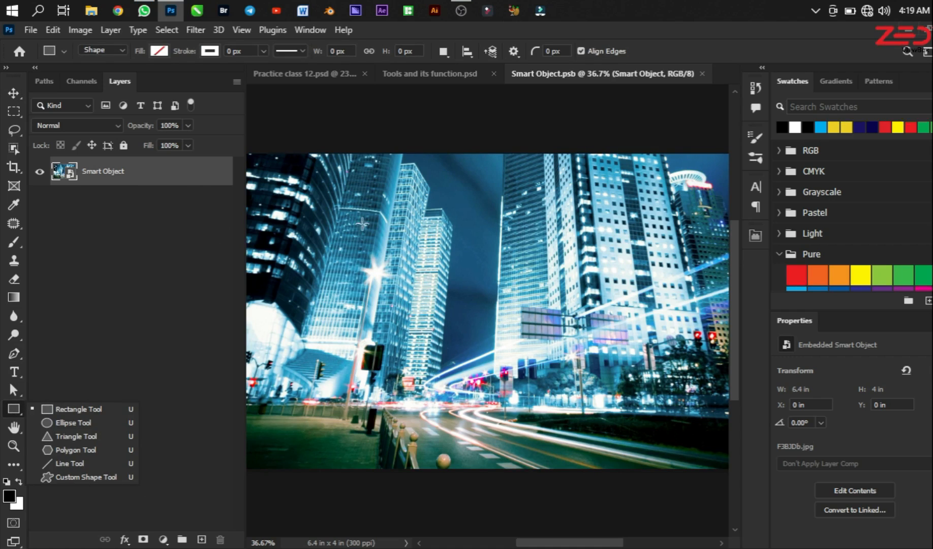
left_click(99, 406)
mouse_move(362, 202)
left_mouse_down()
mouse_move(653, 362)
mouse_move(675, 422)
left_mouse_up()
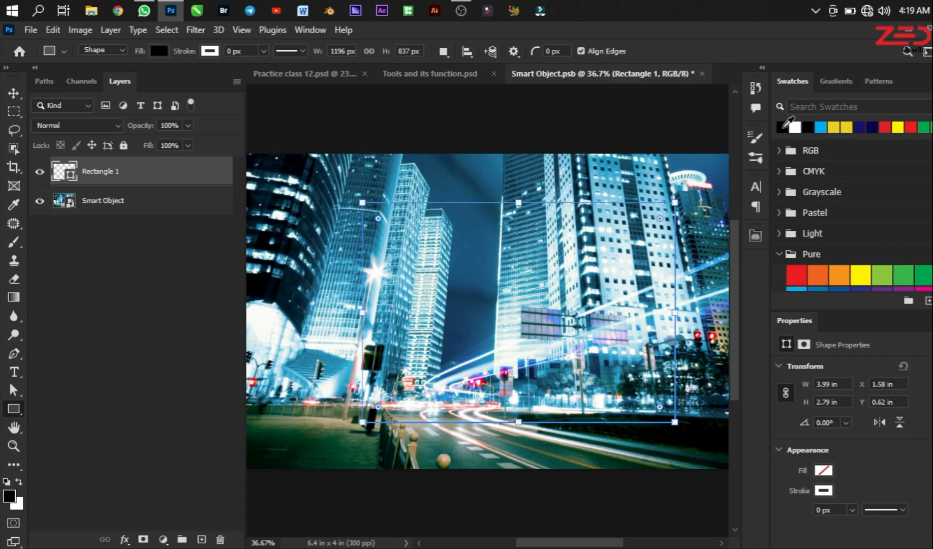
left_click(782, 126)
scroll(493, 283, "down", 6)
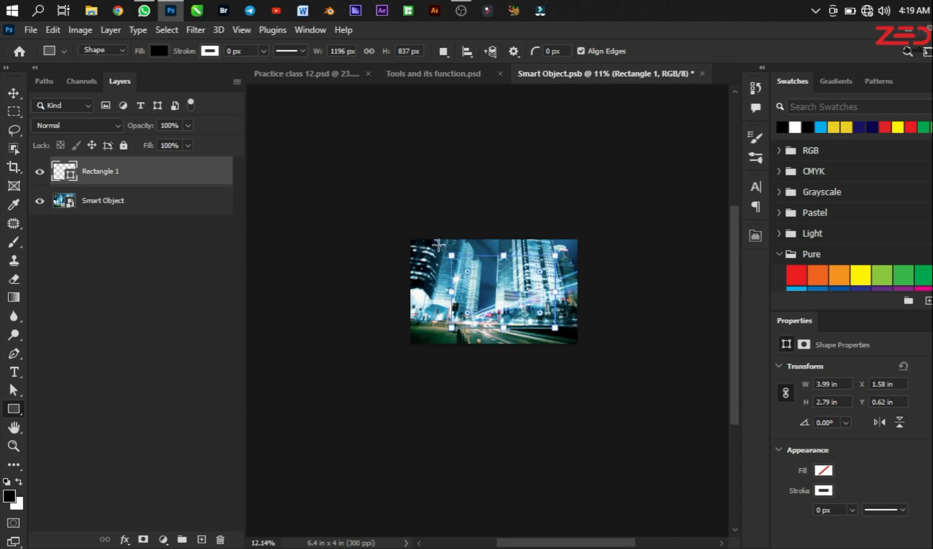
scroll(480, 271, "up", 2)
key("v")
scroll(481, 268, "down", 1)
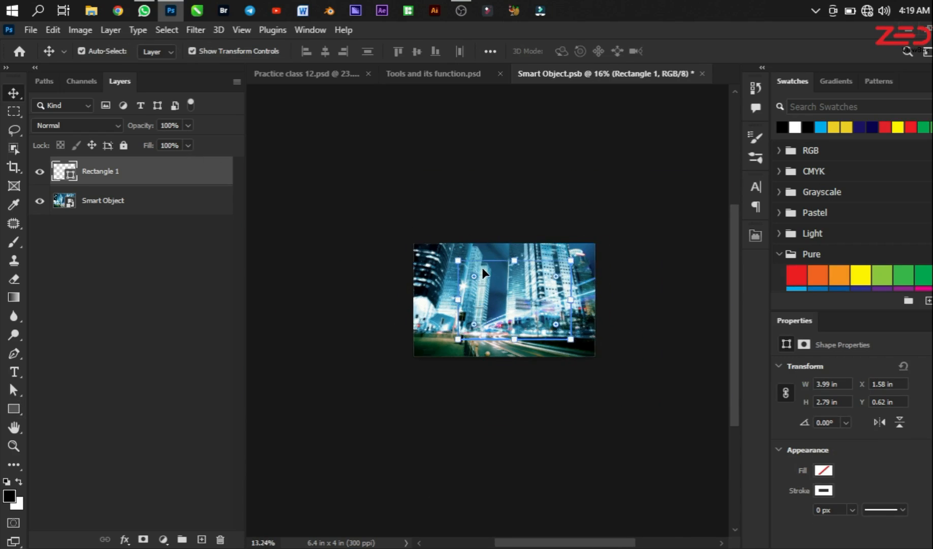
scroll(508, 275, "up", 2)
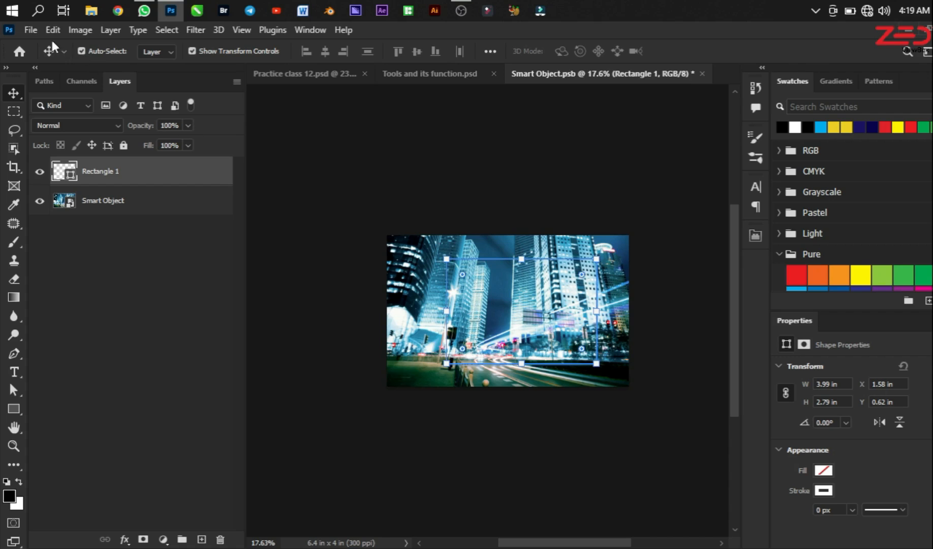
Step: Save Smart Object.psb and inspect the Form artboard's smart object in Practice class 12.psd
left_click(32, 30)
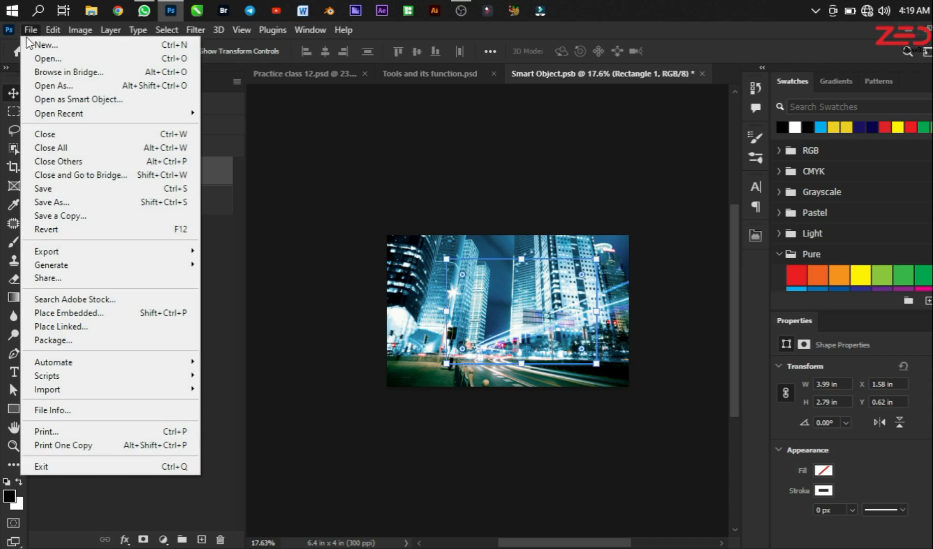
left_click(49, 189)
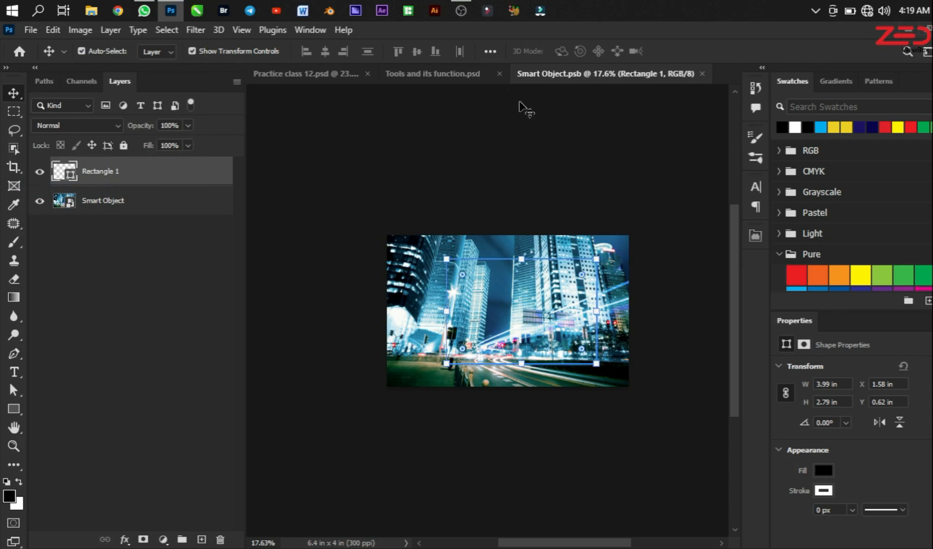
left_click(453, 76)
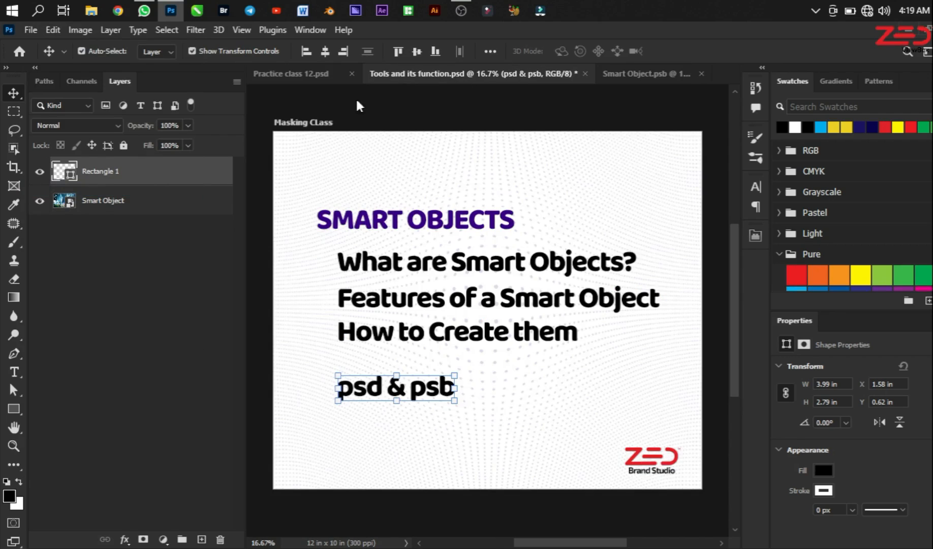
left_click(296, 76)
scroll(559, 396, "up", 3)
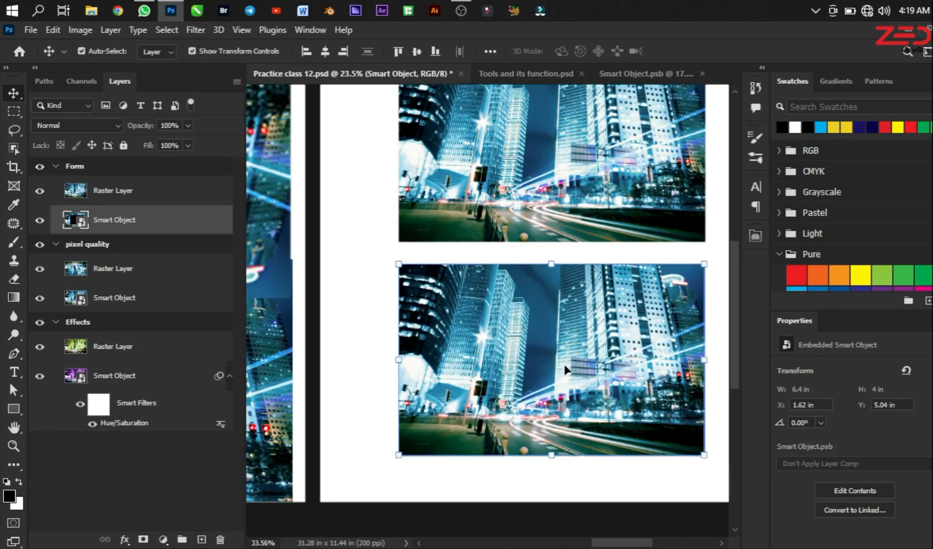
scroll(548, 343, "down", 4)
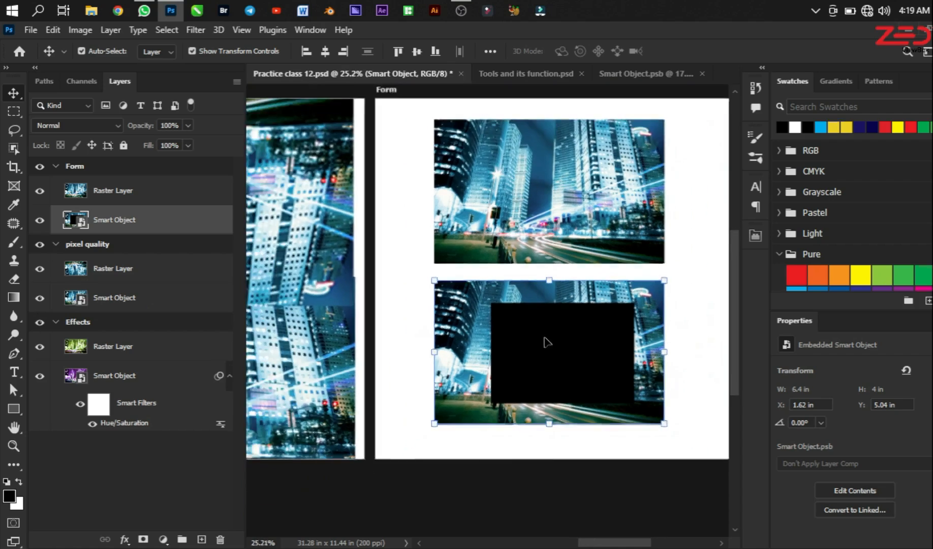
scroll(546, 342, "up", 4)
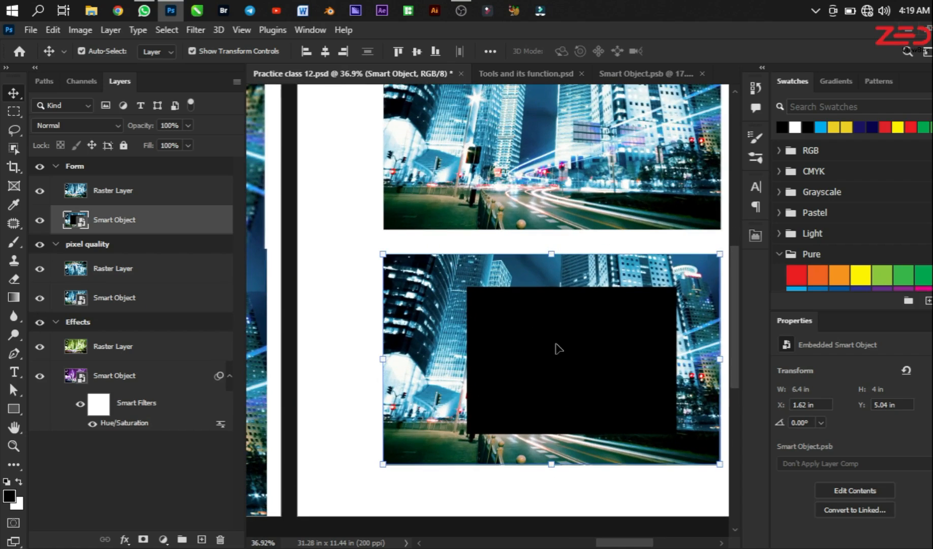
Step: Back in Smart Object.psb, reselect the Rectangle 1 layer and apply Free Transform without changing its size to refresh the display
left_click(625, 77)
scroll(531, 328, "down", 2)
scroll(533, 325, "up", 3)
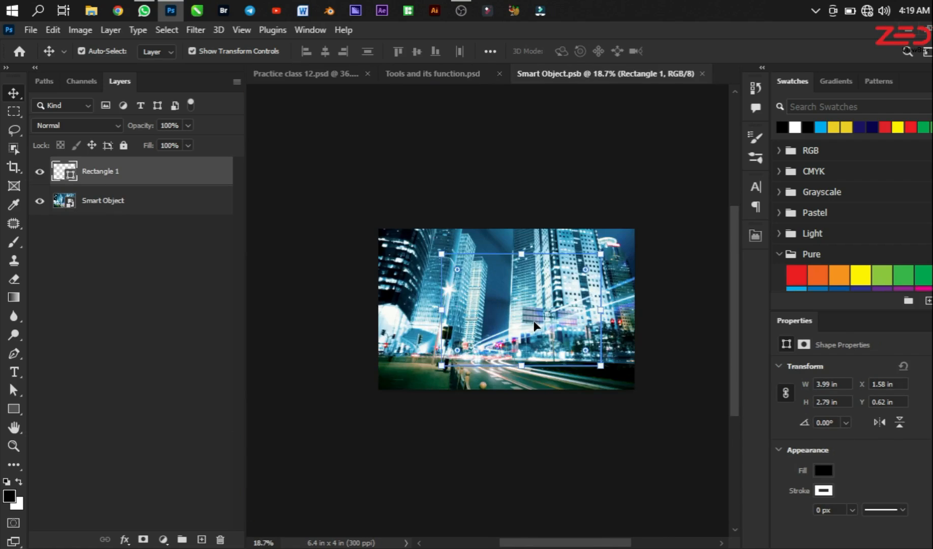
scroll(534, 325, "up", 3)
scroll(535, 321, "down", 1)
left_click(516, 107)
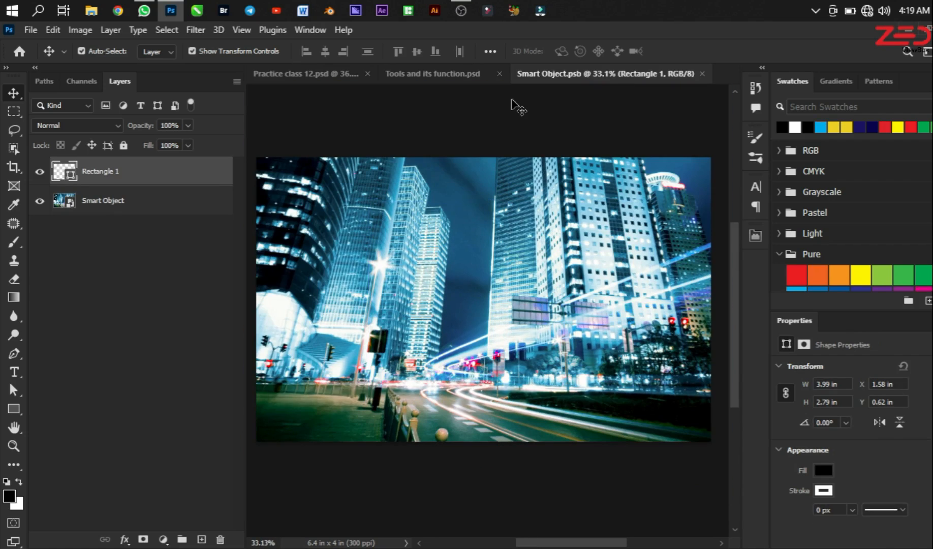
scroll(515, 305, "down", 2)
scroll(514, 299, "up", 2)
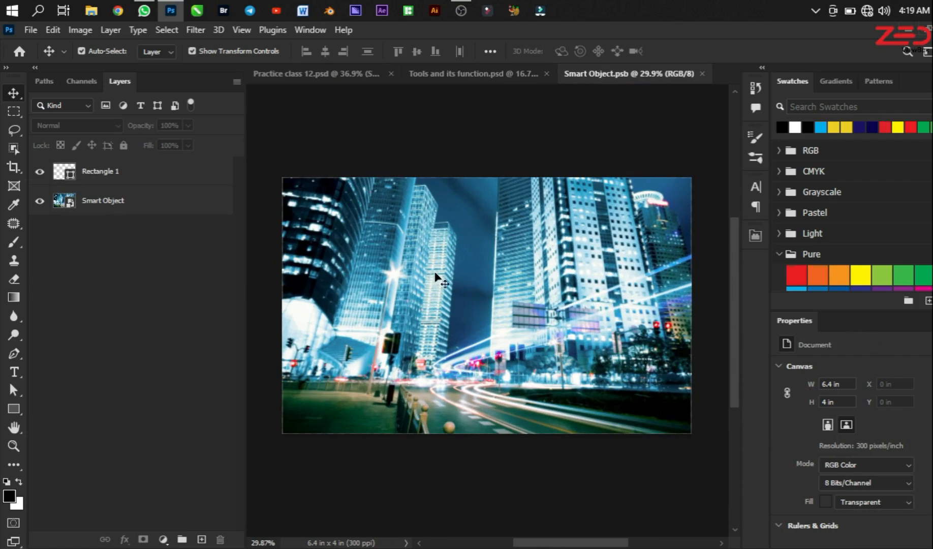
left_click(101, 173)
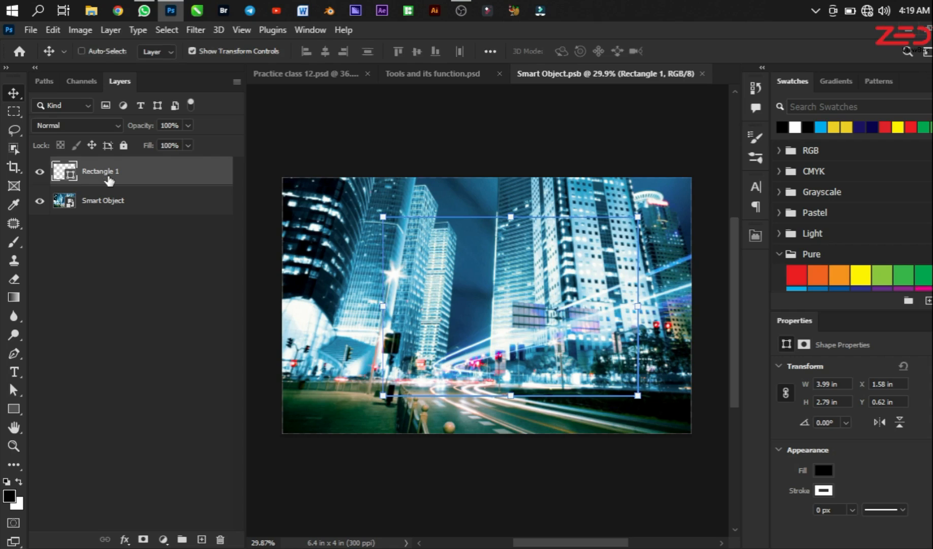
key("ctrl+t")
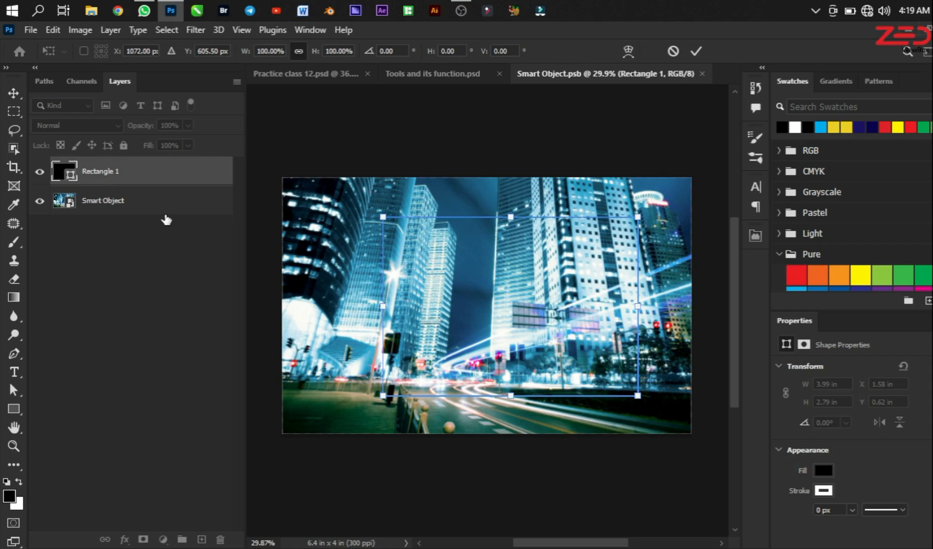
key("Return")
scroll(418, 269, "down", 2)
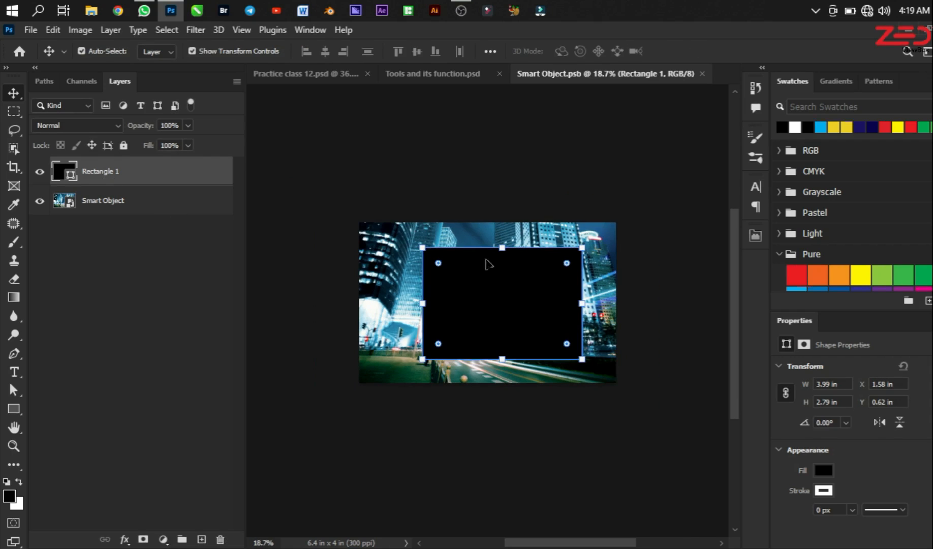
Step: Compare the smart object in Practice class 12.psd with its source in Smart Object.psb, and review the Tools and its function.psd outline
left_click(250, 73)
scroll(600, 350, "up", 3)
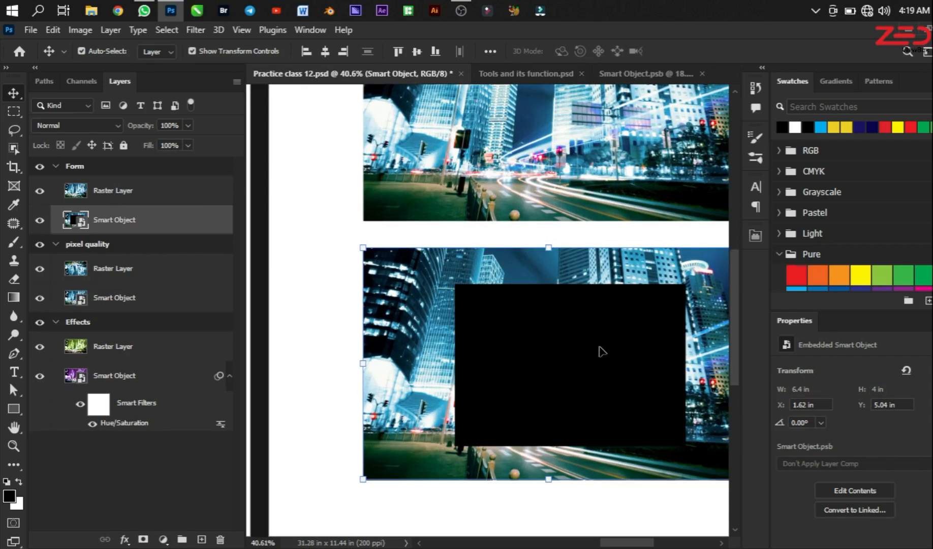
scroll(629, 377, "up", 2)
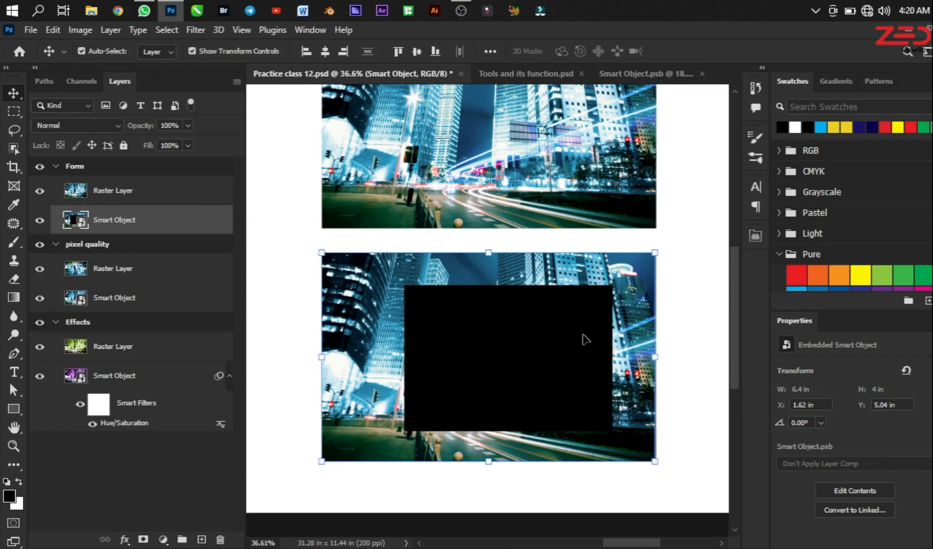
left_click(642, 75)
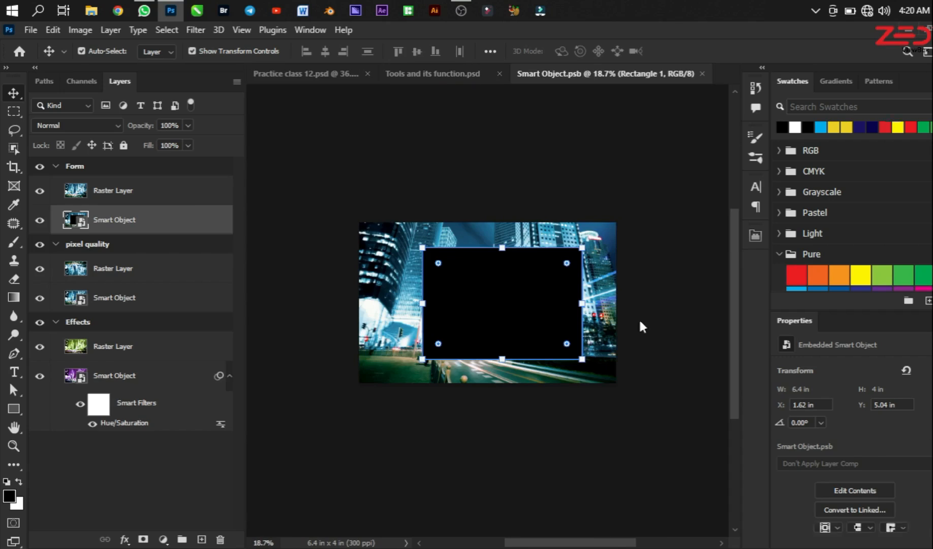
left_click(285, 71)
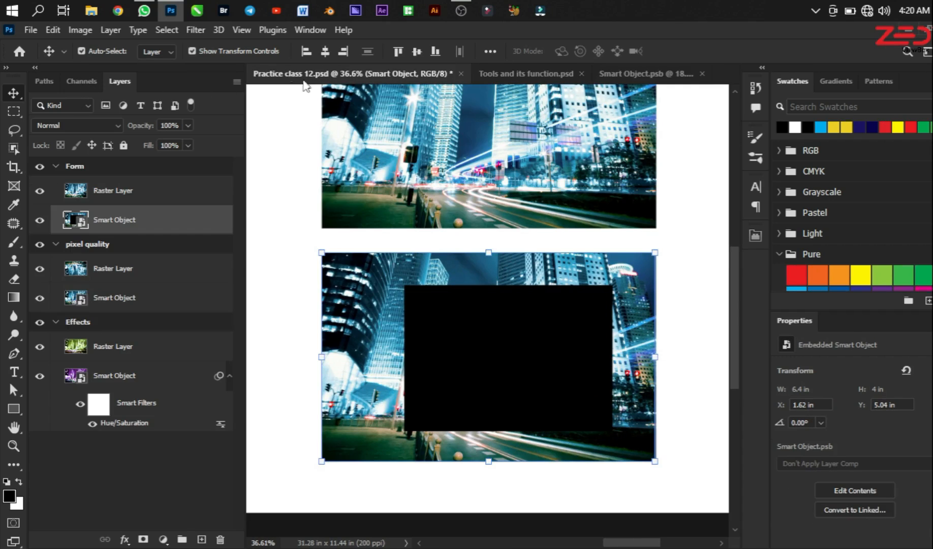
scroll(474, 330, "down", 3)
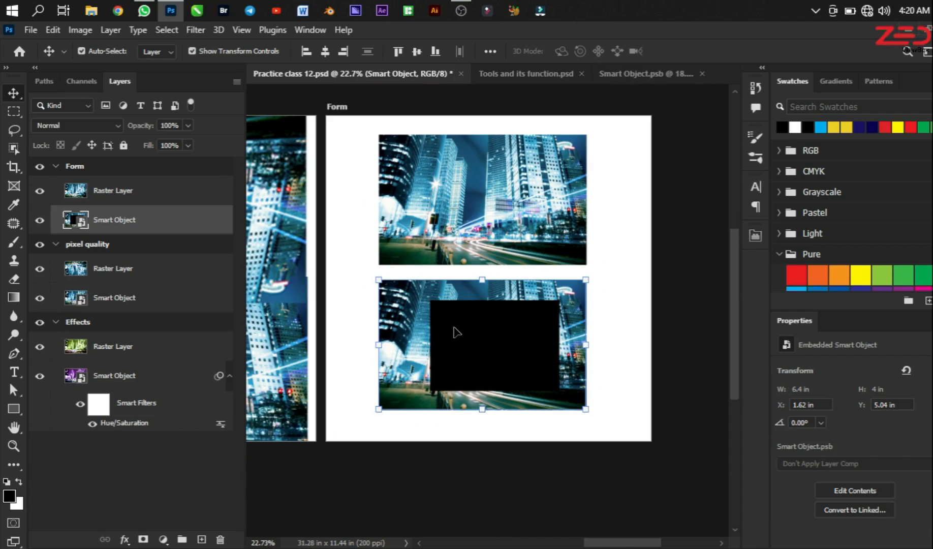
left_click(488, 73)
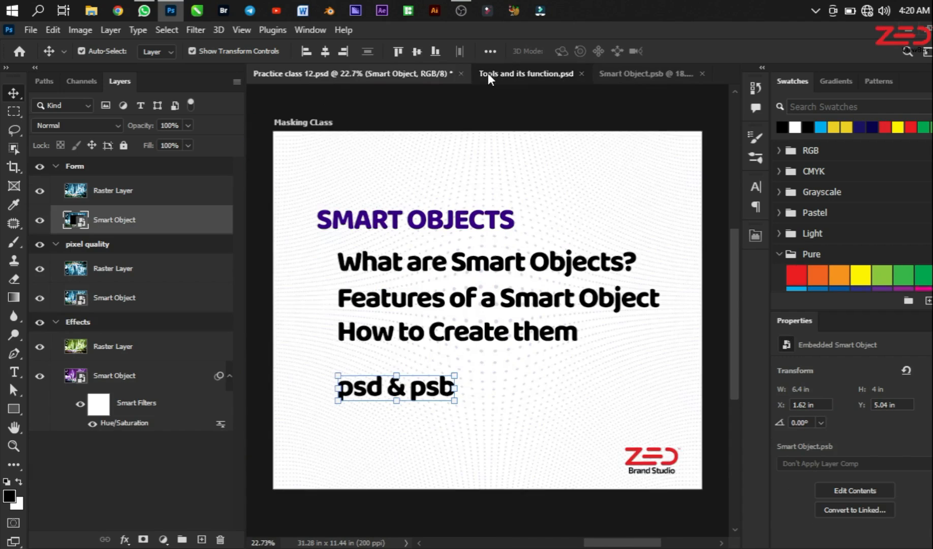
left_click(311, 71)
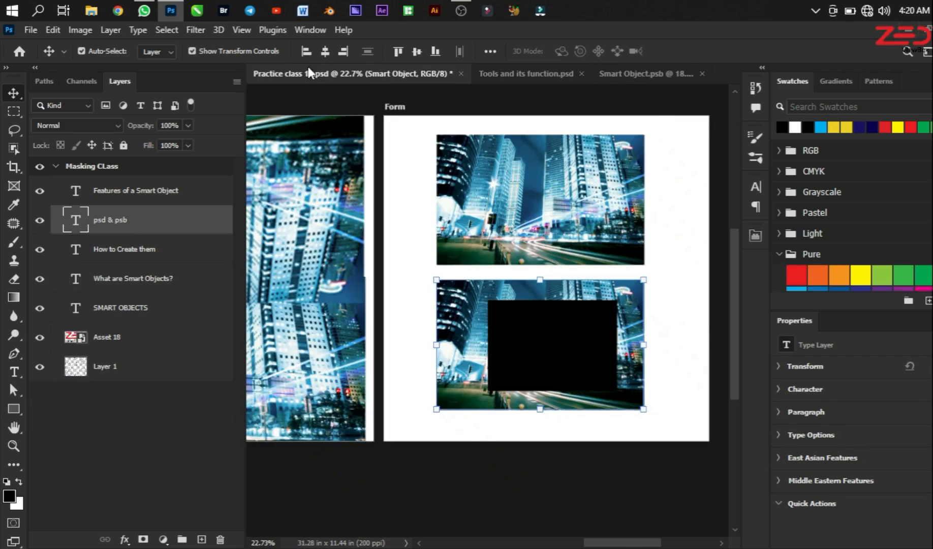
Step: Distort the Form artboard's smart object by moving its lower-left corner up and inward, and switch to Smart Object.psb
scroll(512, 361, "up", 2)
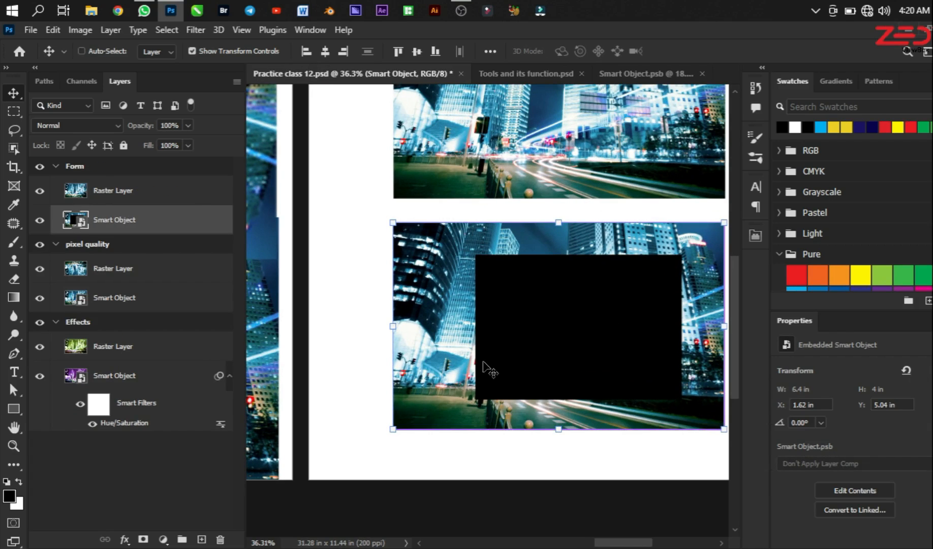
key("ctrl+t")
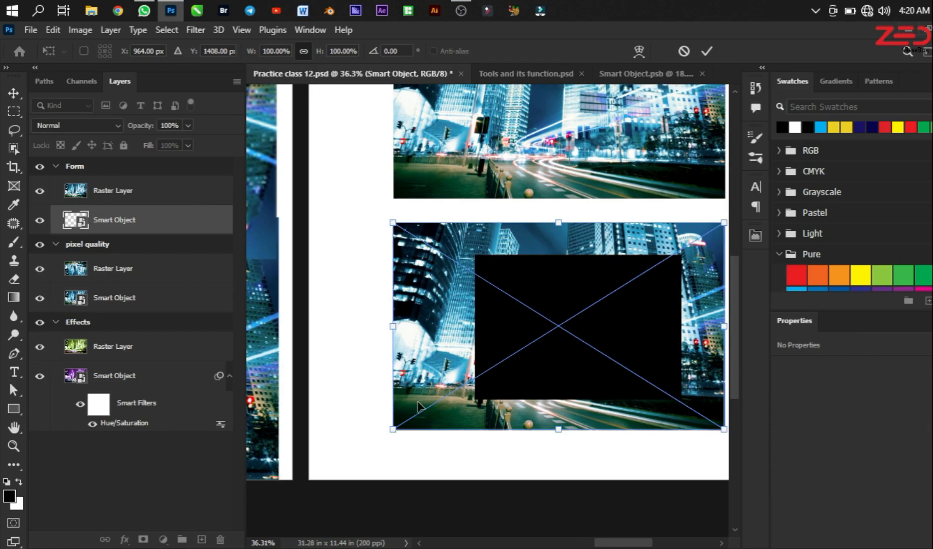
right_click(483, 311)
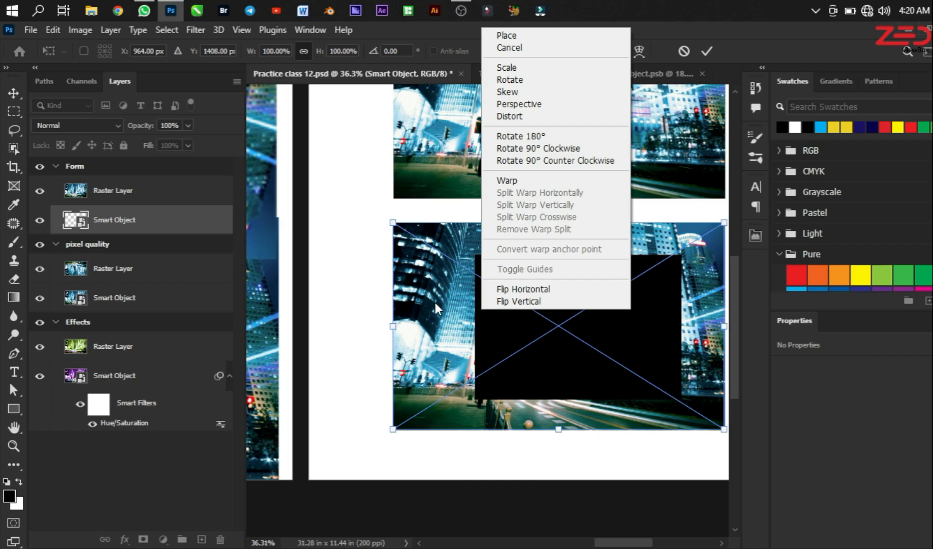
left_click(521, 117)
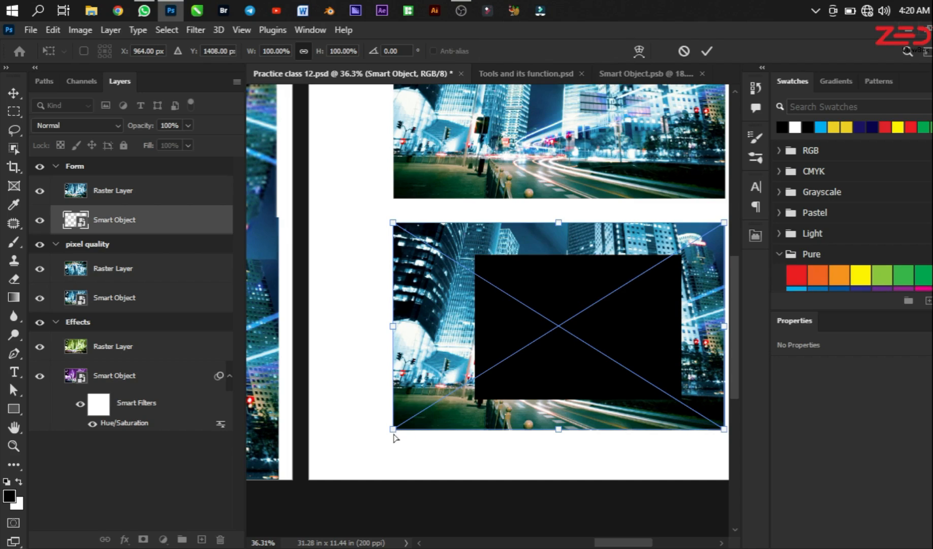
left_click_drag(394, 429, 506, 375)
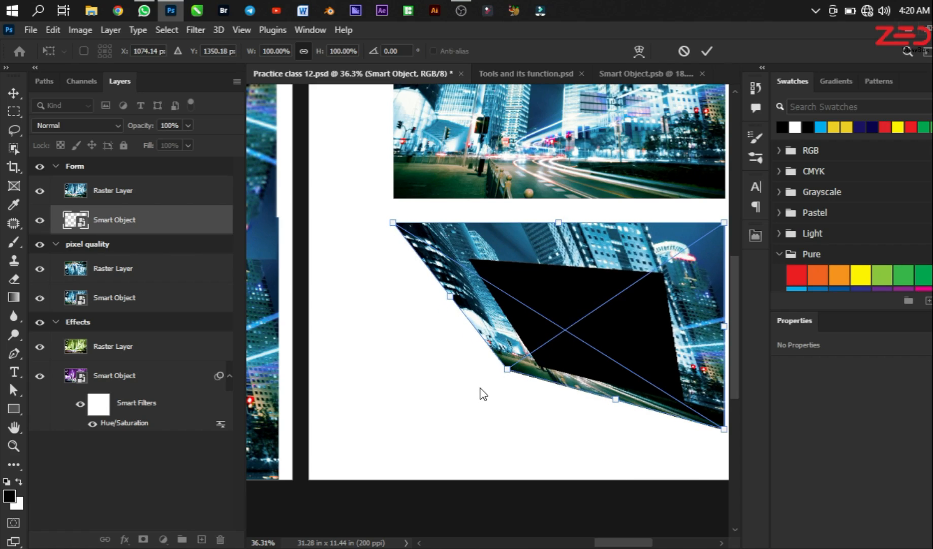
key("Return")
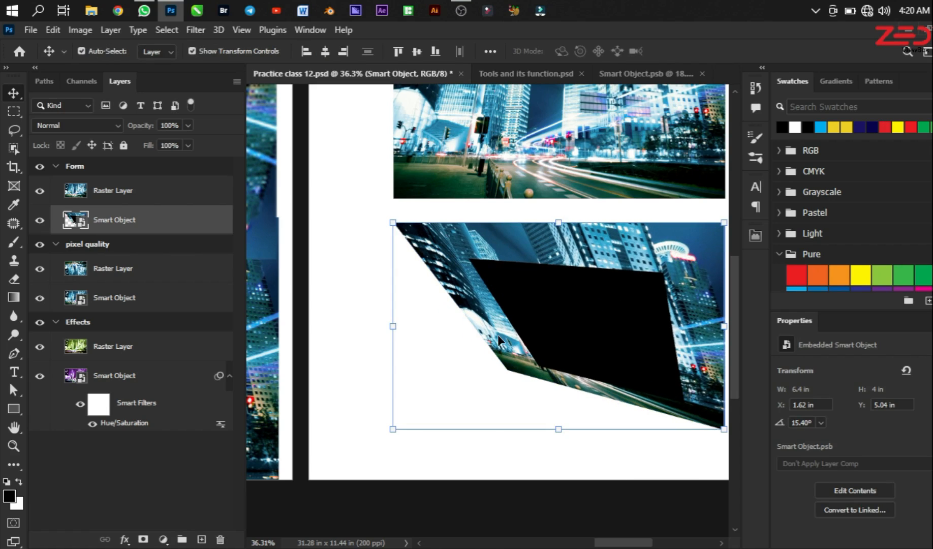
left_click(622, 74)
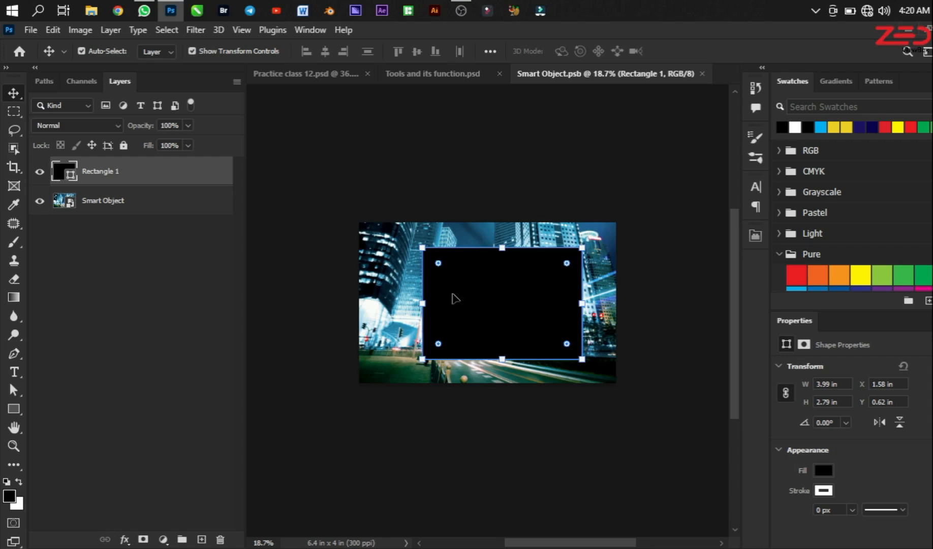
Step: Add the text "smart object" on a new layer over the black rectangle in Baloo Thambi 2 ExtraBold at 60 pt
scroll(500, 289, "up", 2)
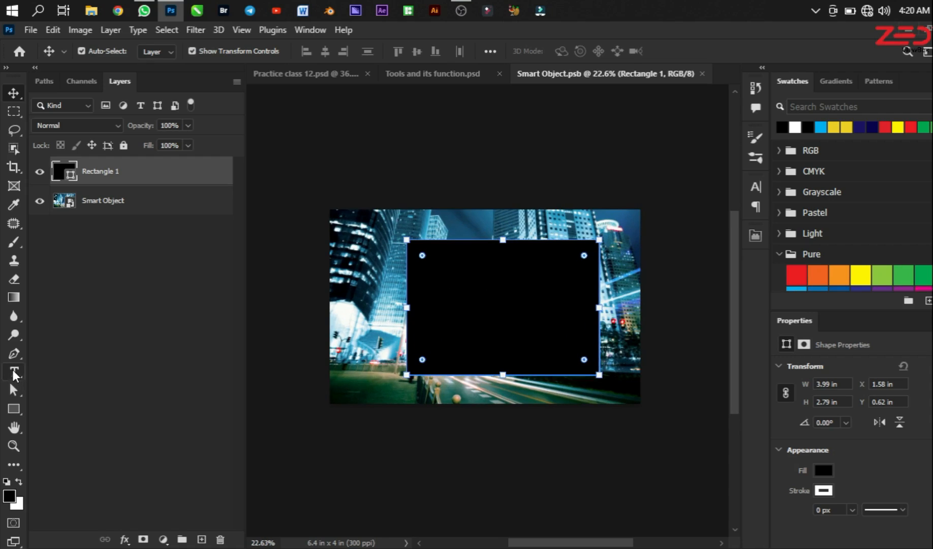
left_click(13, 373)
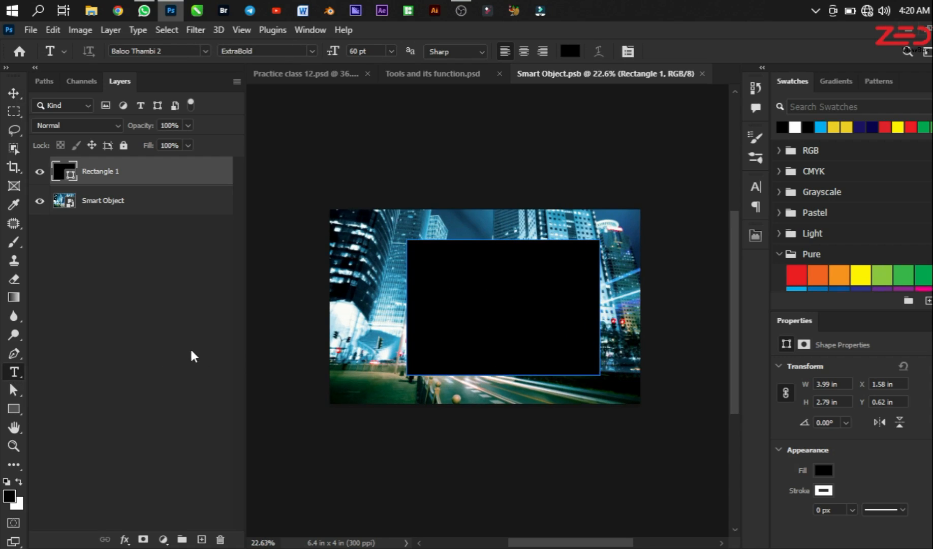
left_click(201, 539)
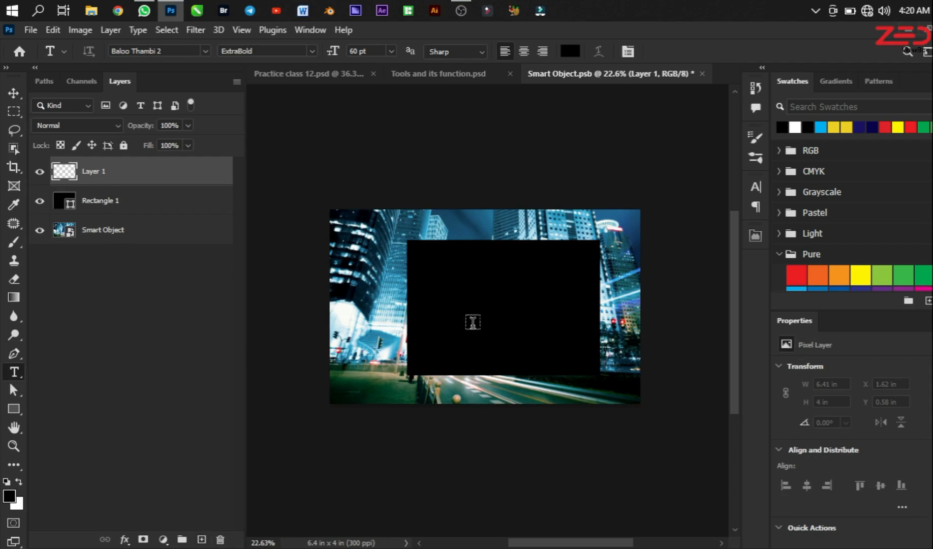
left_click(468, 305)
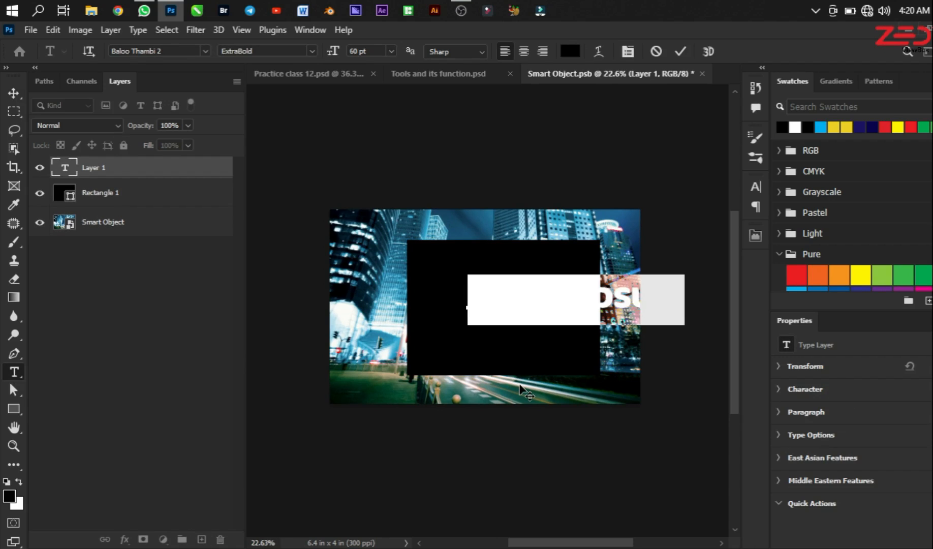
type("smart objec")
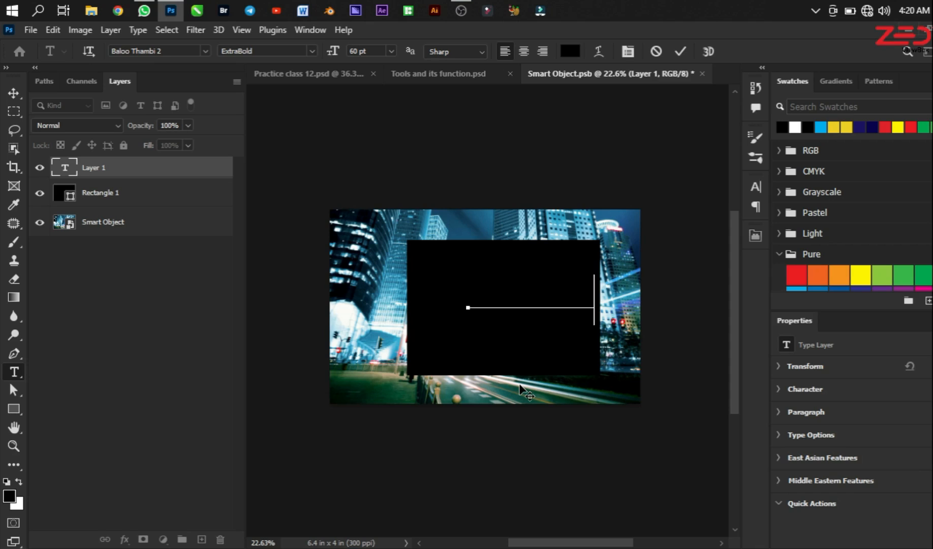
type("t")
left_click(520, 382)
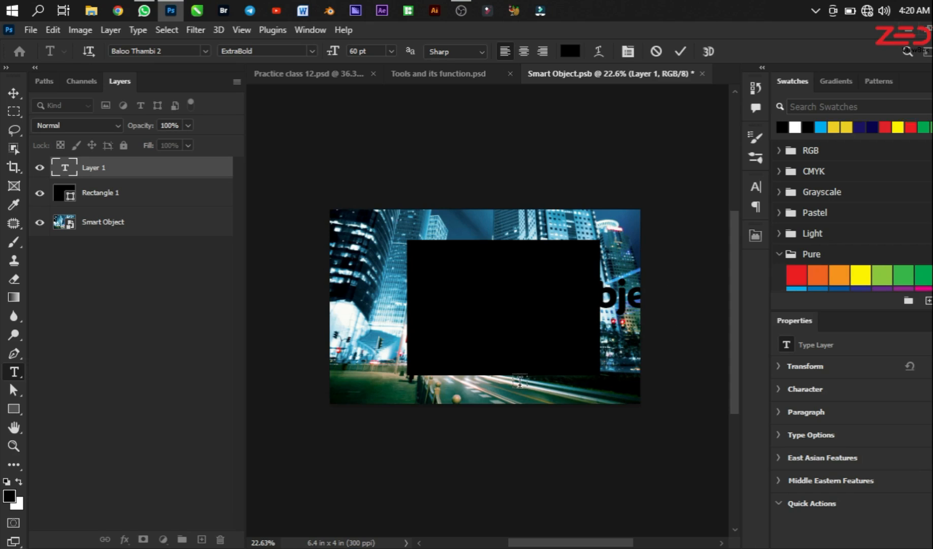
Step: Colour the "smart object" text yellow and centre it on the black rectangle
key("v")
left_click(834, 127)
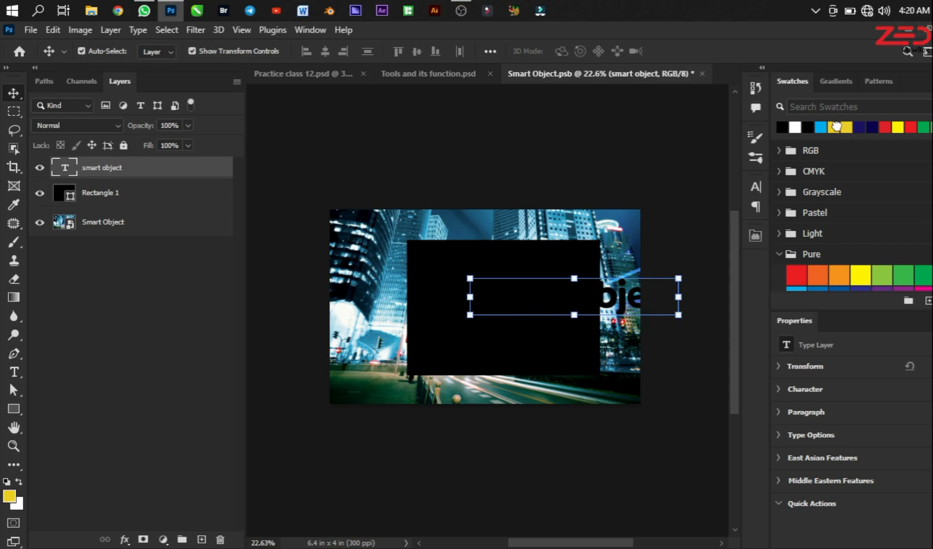
left_click_drag(636, 281, 493, 316)
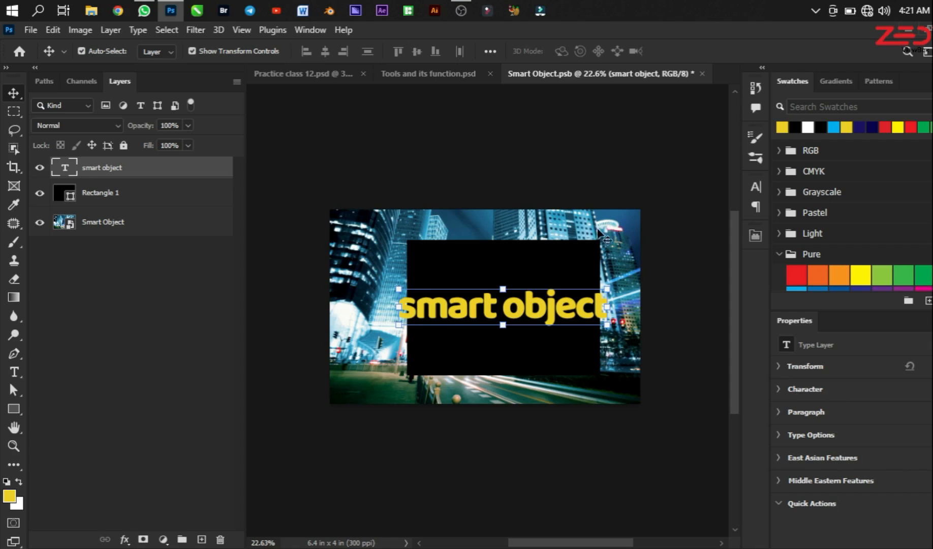
Step: Reduce the yellow text to 42 pt and re-centre it within the black rectangle
left_click(777, 394)
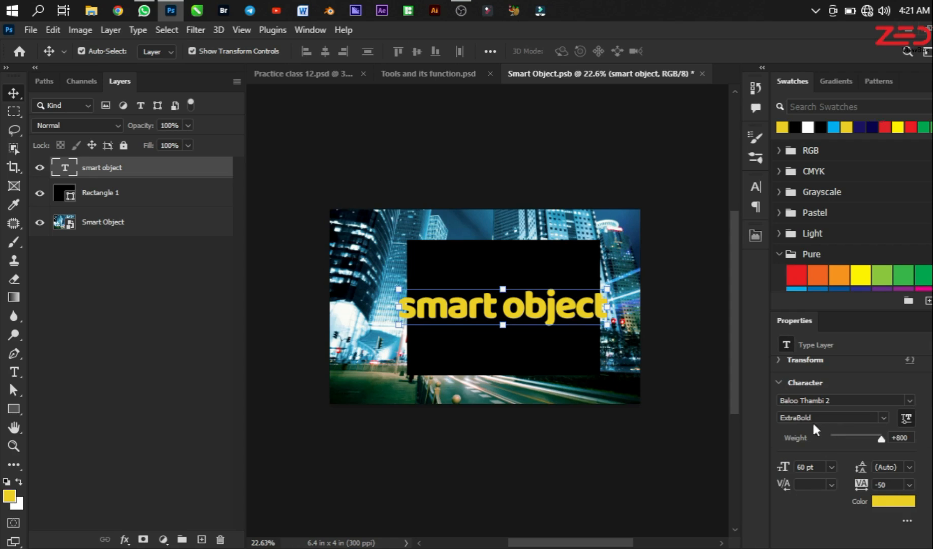
left_click_drag(782, 466, 770, 462)
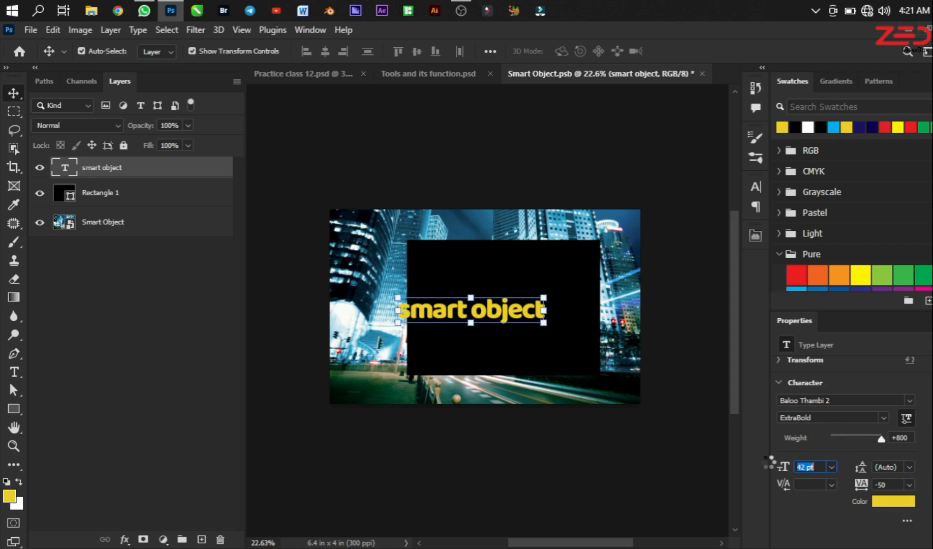
left_click_drag(494, 313, 526, 311)
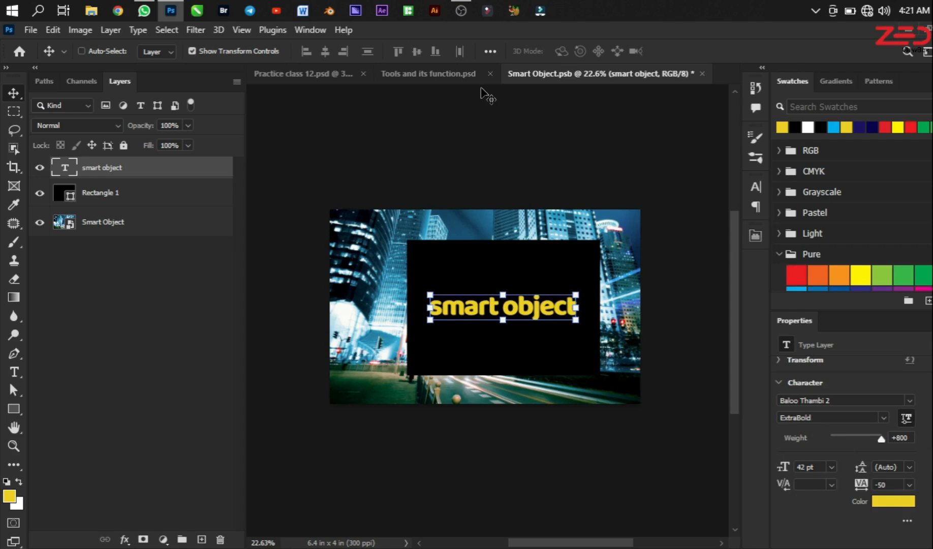
Step: Save Smart Object.psb and inspect the updated smart object on the Form artboard of Practice class 12.psd
key("ctrl+s")
left_click(432, 75)
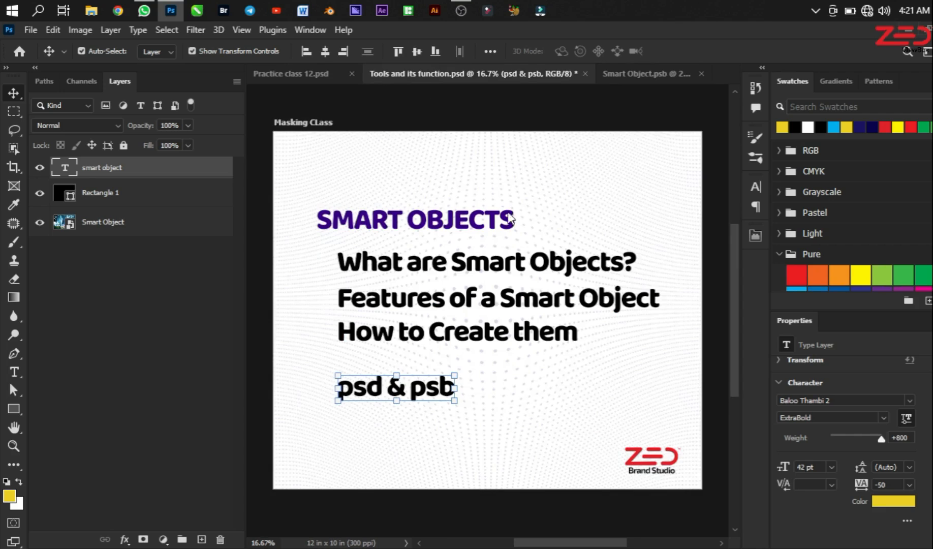
left_click(304, 79)
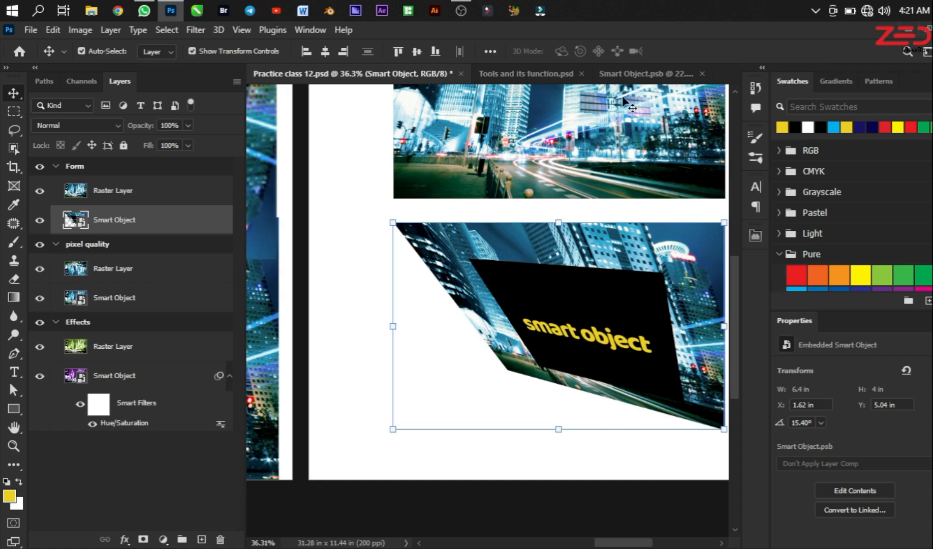
Step: Compare the yellow text in Smart Object.psb with its distorted appearance in Practice class 12.psd
left_click(628, 74)
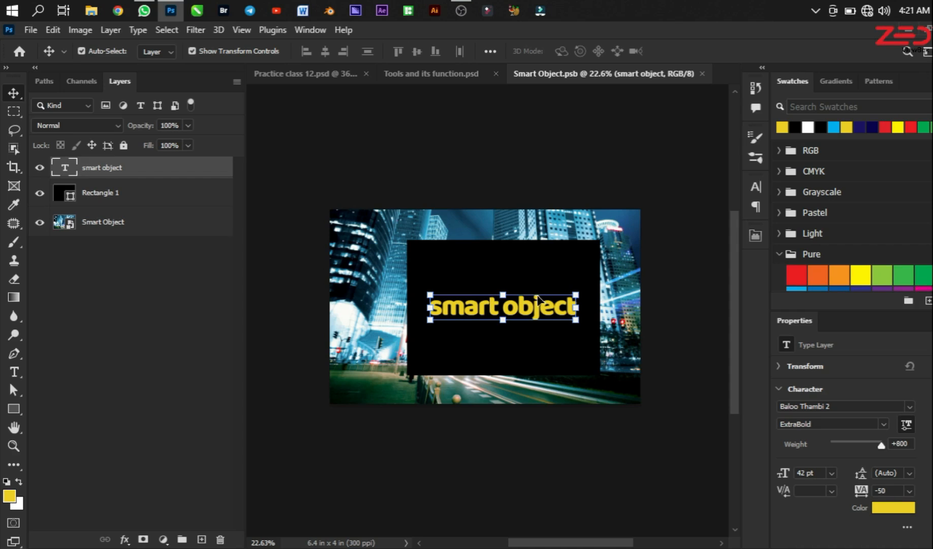
left_click(304, 73)
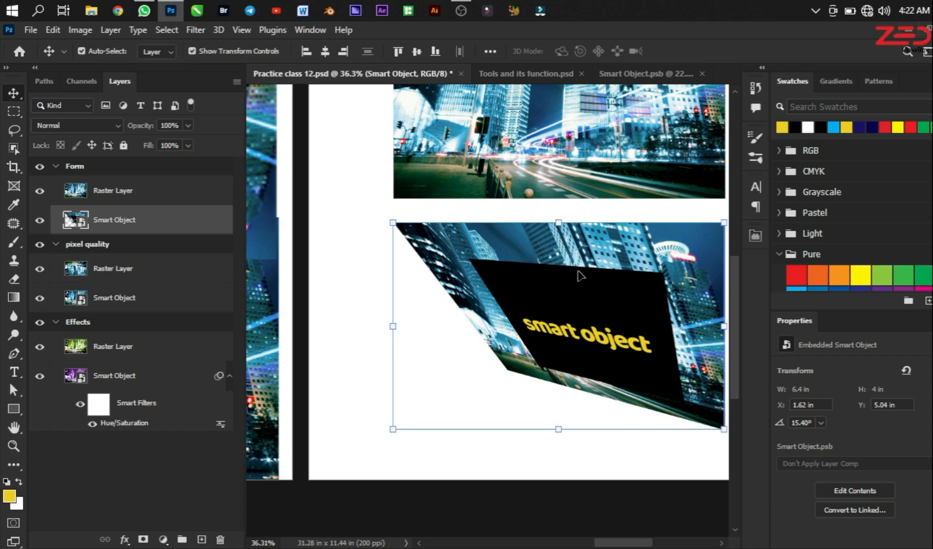
left_click(634, 74)
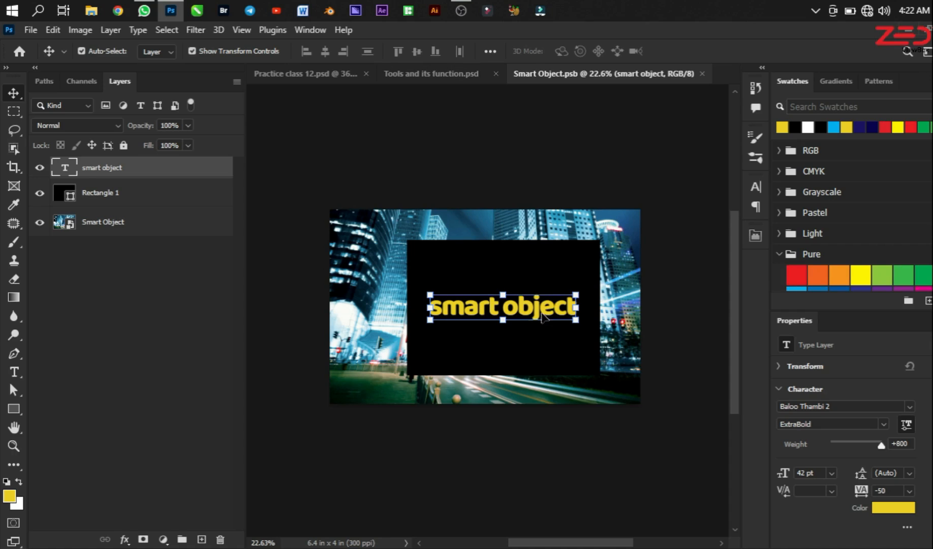
left_click(305, 74)
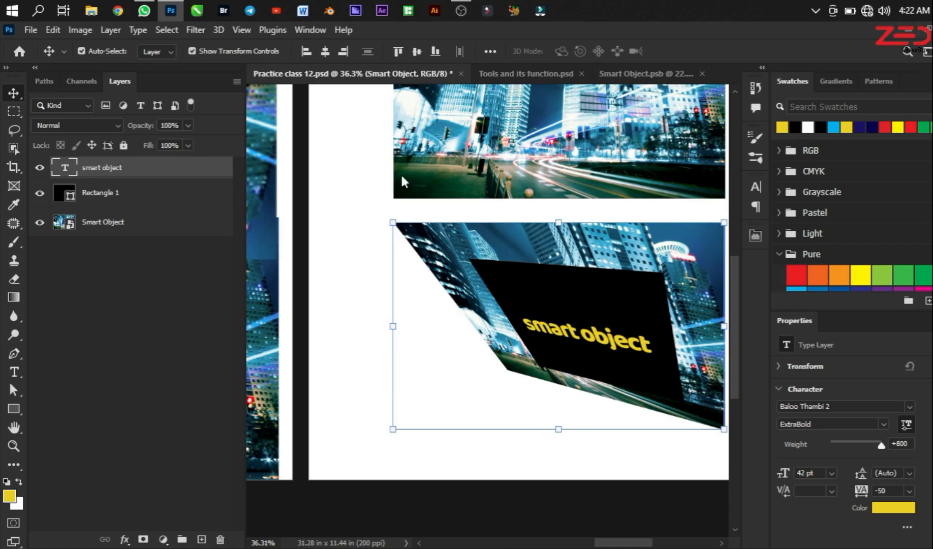
Step: In Smart Object.psb, distort Rectangle 1 by moving its upper-left corner up and outward, accepting conversion to a regular path
left_click(638, 74)
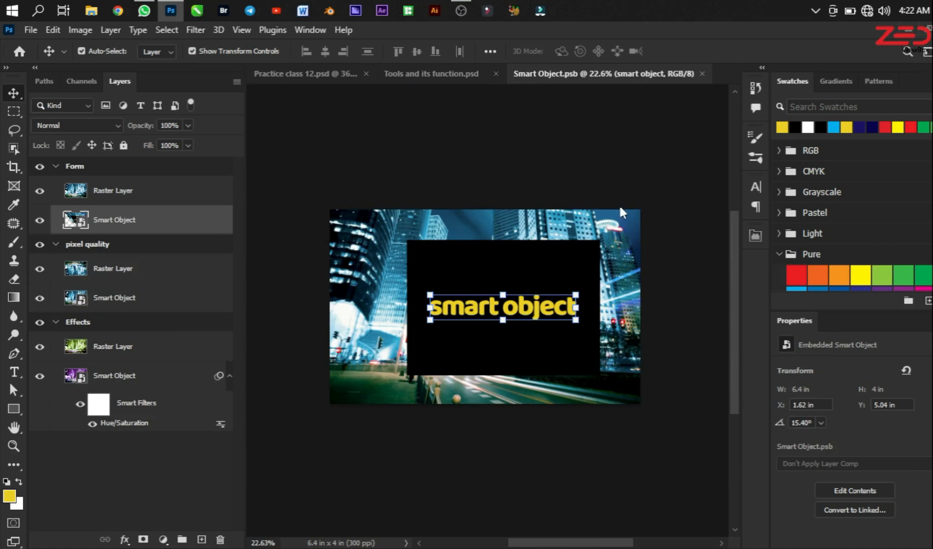
left_click(436, 256)
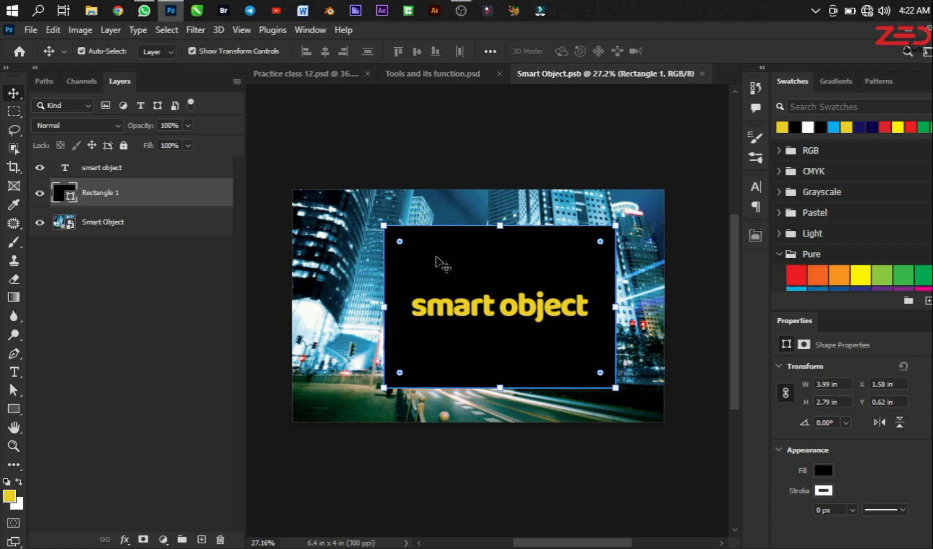
key("ctrl+t")
right_click(436, 256)
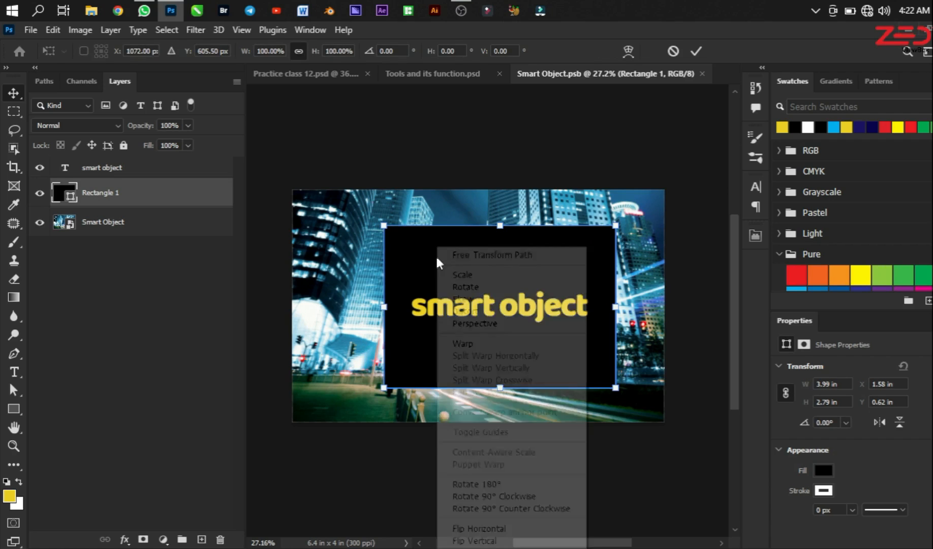
left_click(480, 307)
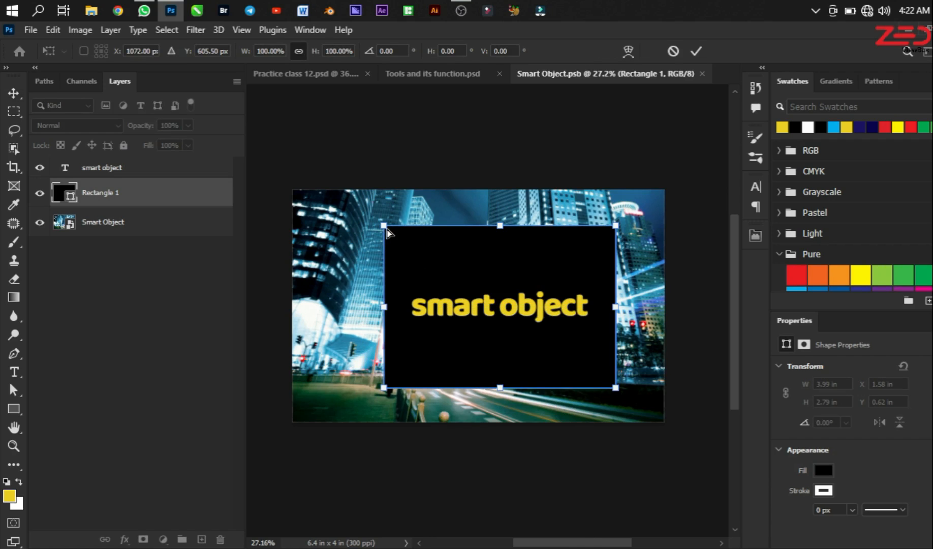
left_click_drag(384, 225, 354, 207)
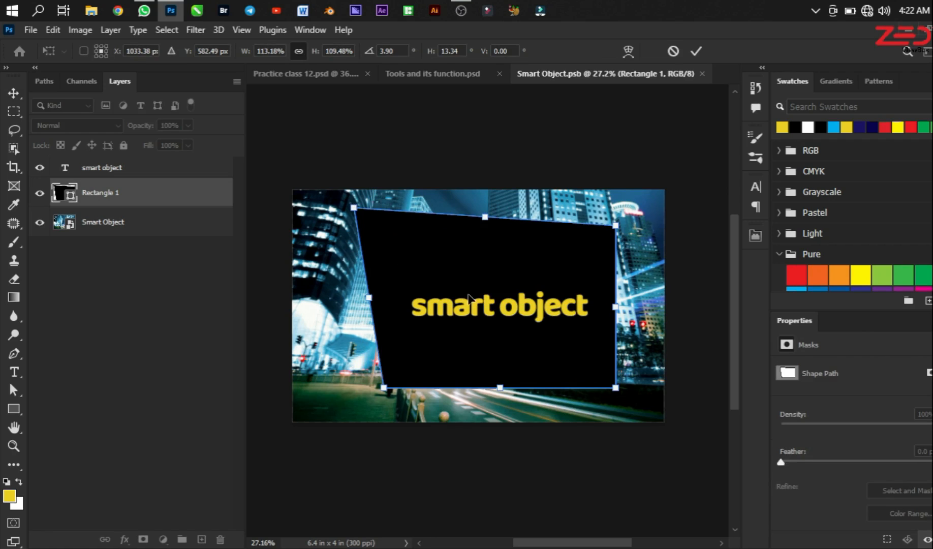
key("Return")
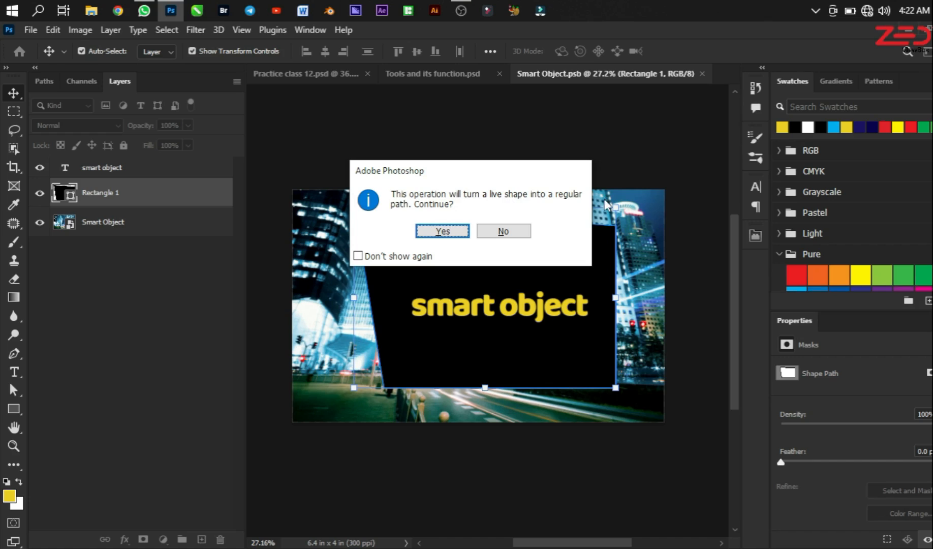
left_click(442, 231)
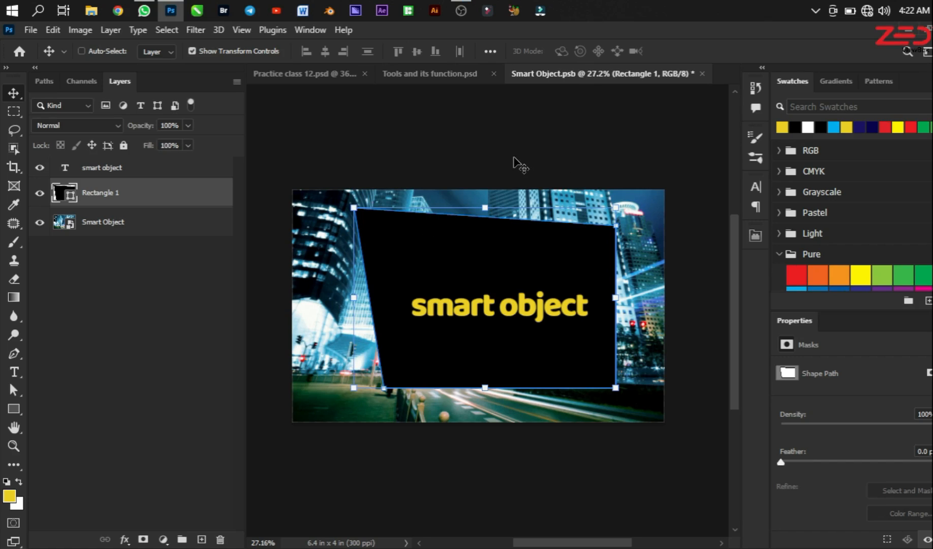
Step: Save Smart Object.psb and compare the reshaped rectangle with the Form artboard's smart object in Practice class 12.psd
key("ctrl+s")
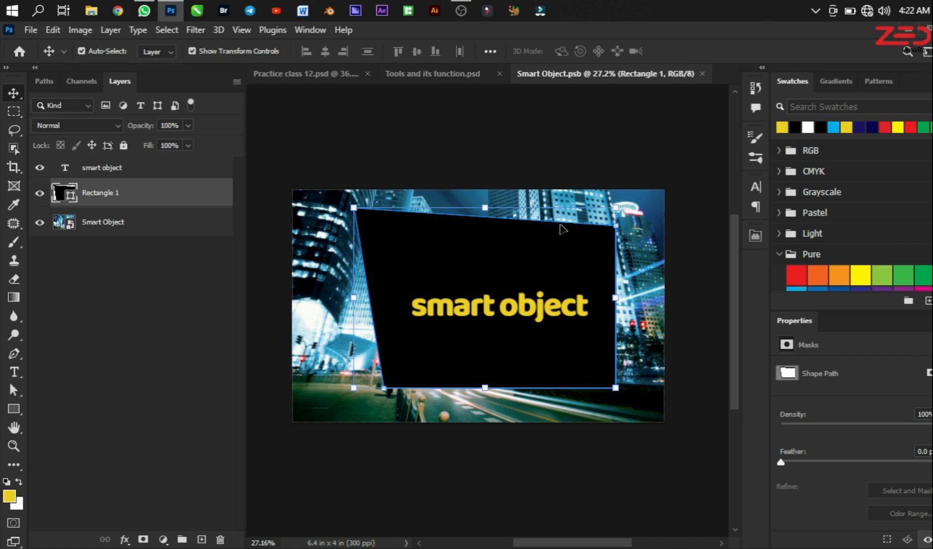
left_click(308, 74)
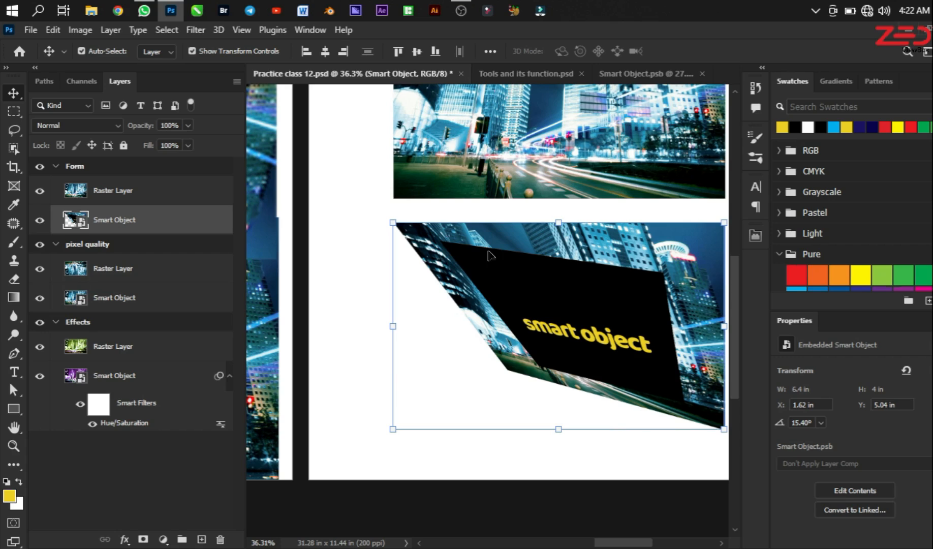
left_click(655, 74)
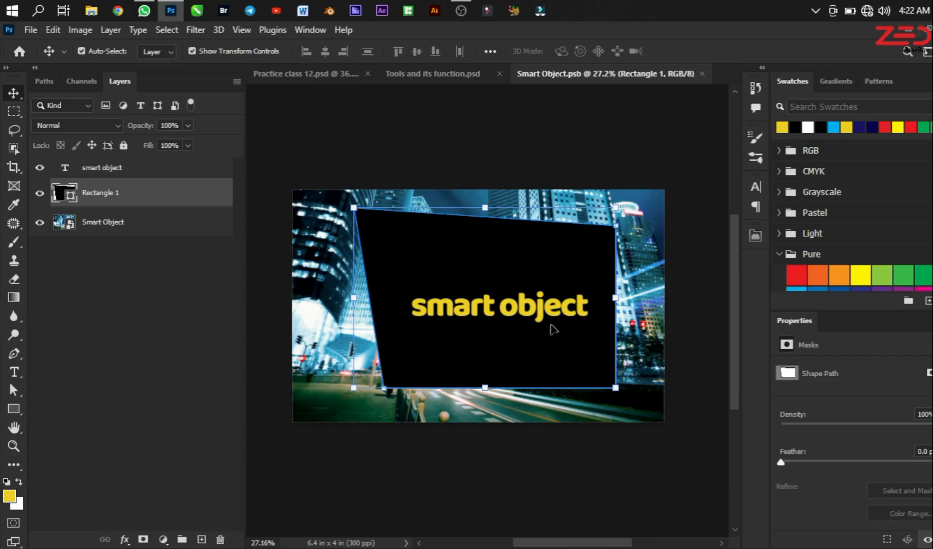
left_click(305, 74)
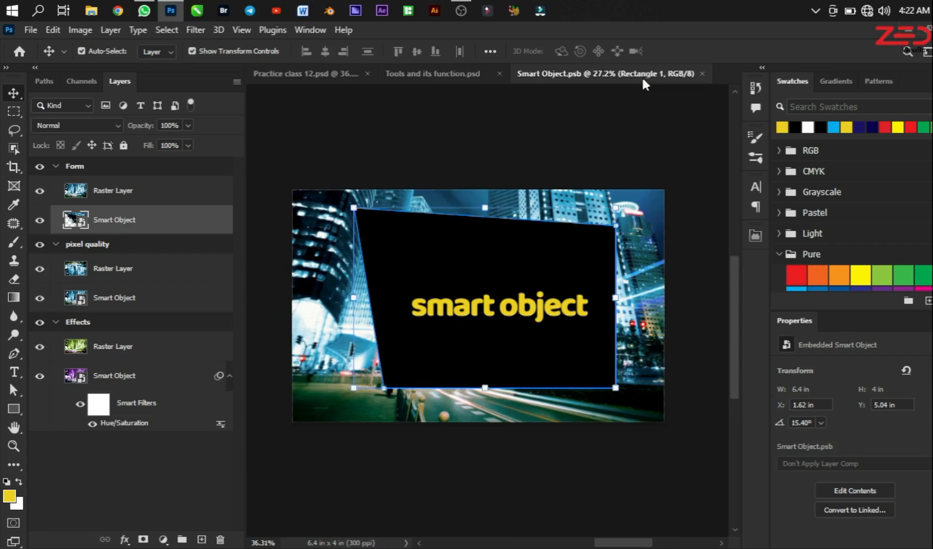
left_click(642, 74)
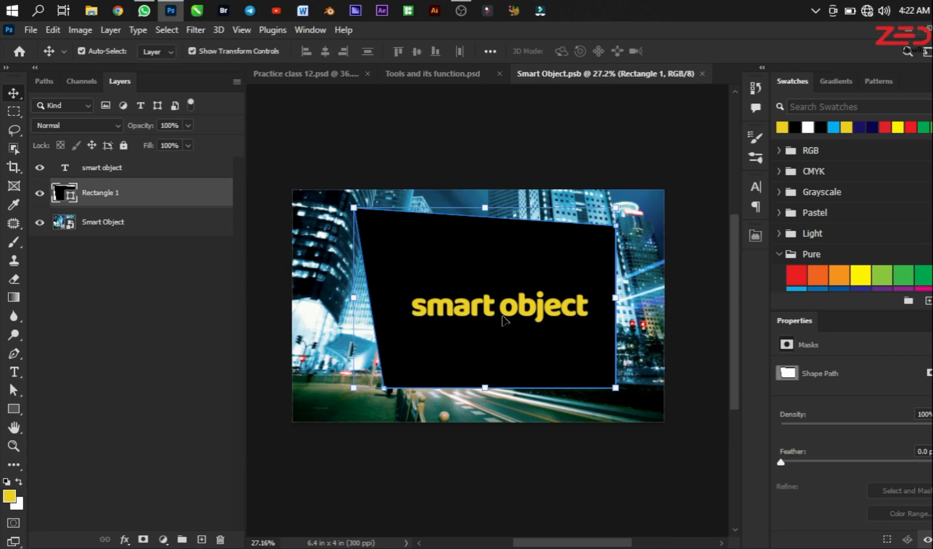
left_click(316, 76)
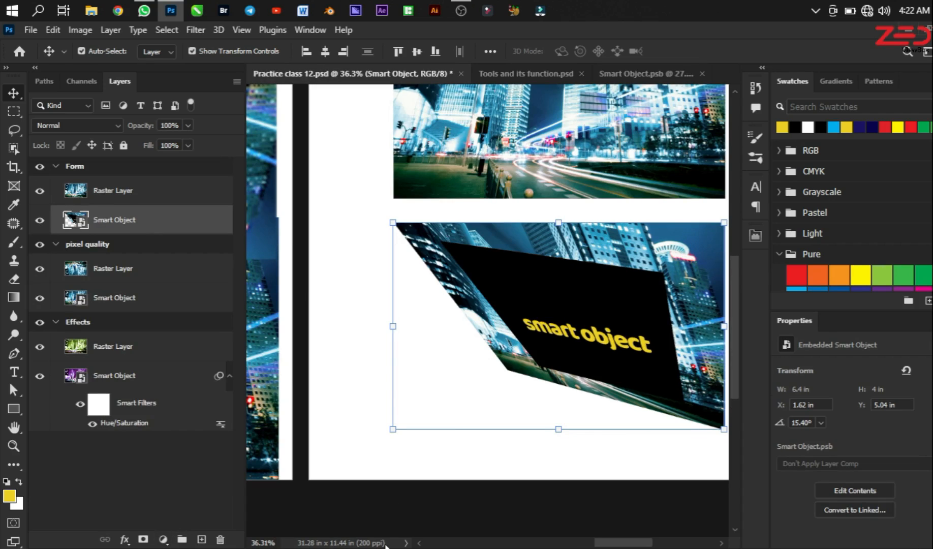
Step: Apply Hue/Saturation to the Form artboard's smart object, shifting the hue to turn the blue photo green
key("ctrl+u")
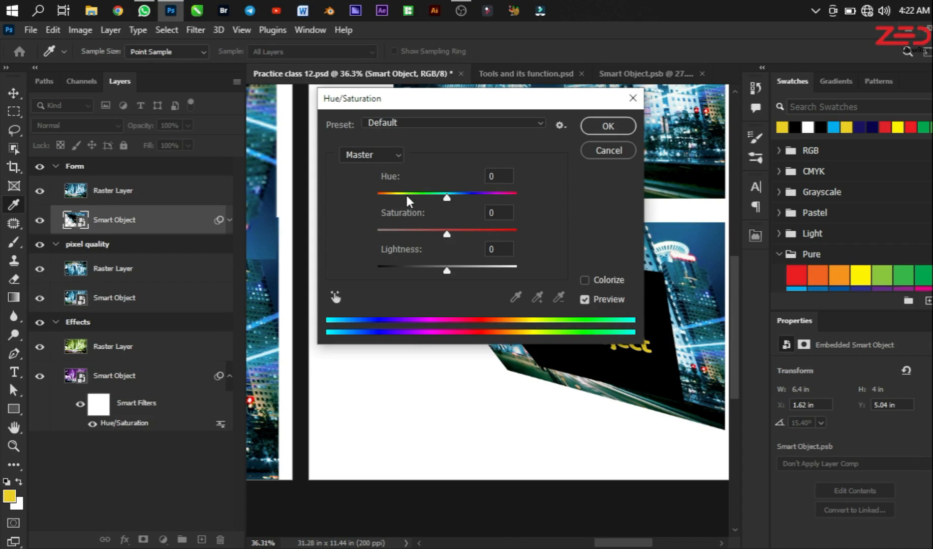
left_click(407, 194)
left_click(619, 150)
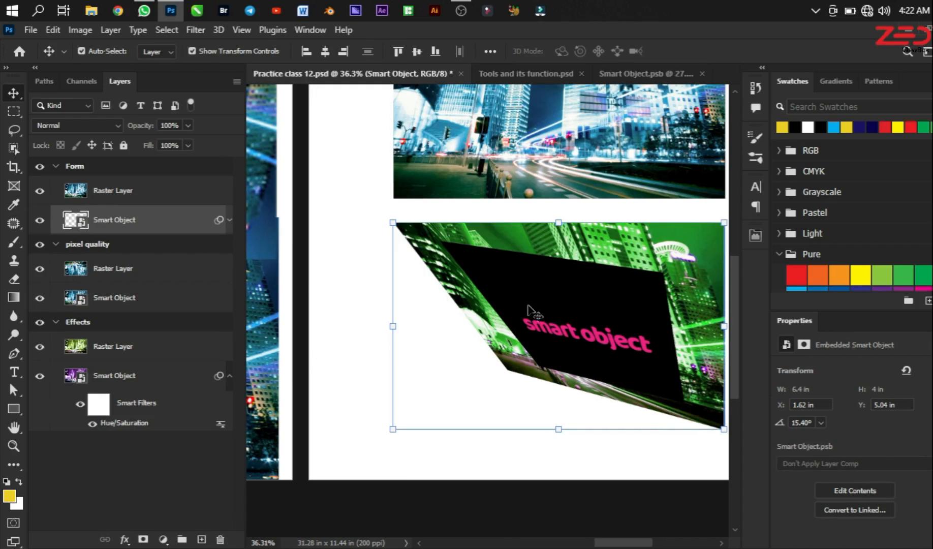
Step: Check Smart Object.psb against the recoloured smart object, and review all three artboards in Practice class 12.psd
left_click(626, 75)
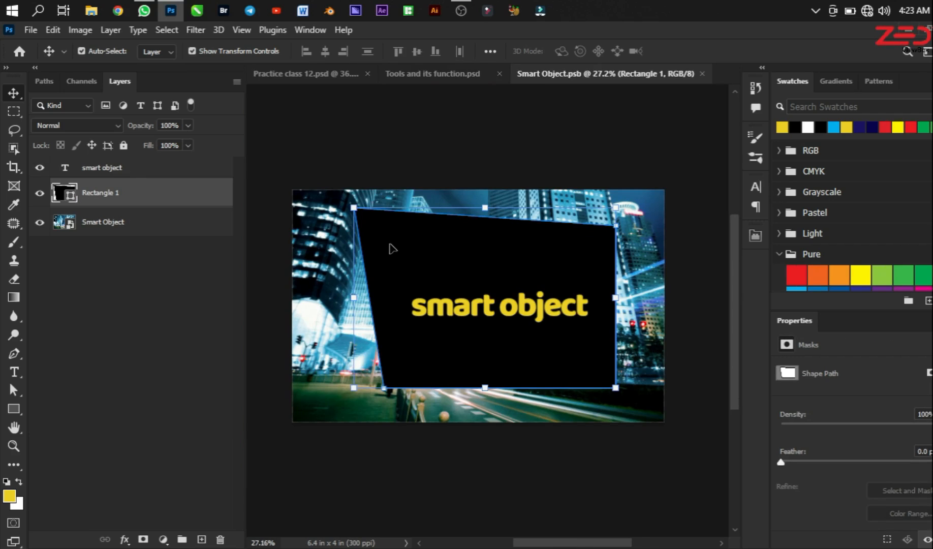
left_click(285, 76)
scroll(557, 379, "down", 3)
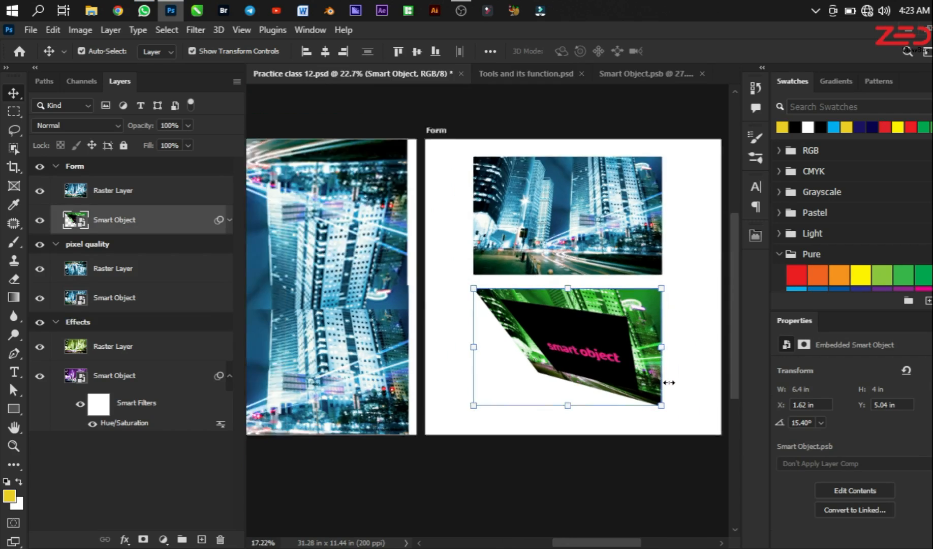
scroll(663, 384, "down", 3)
scroll(605, 414, "down", 2)
scroll(381, 406, "up", 1)
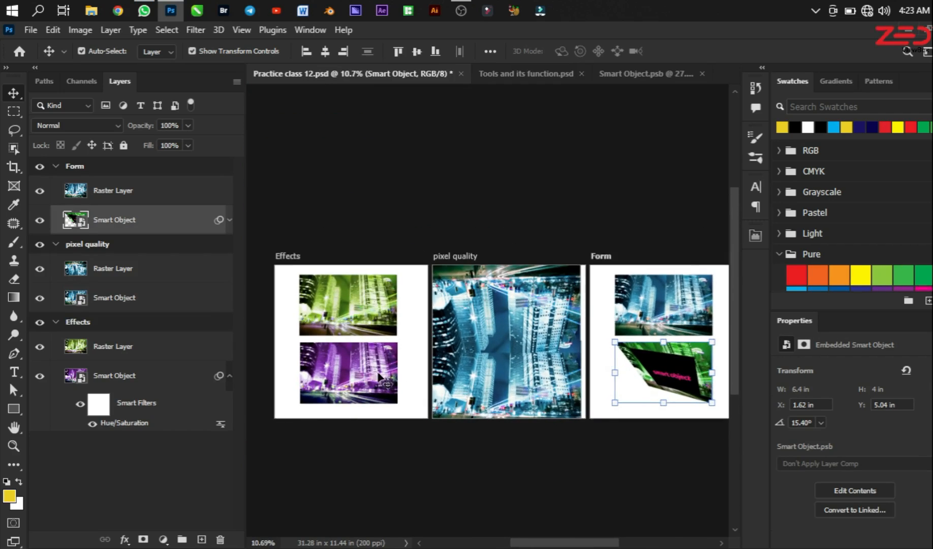
Step: Check which file formats Practice class 12 can be saved as, including Large Document Format (PSB), without saving
scroll(394, 379, "up", 1)
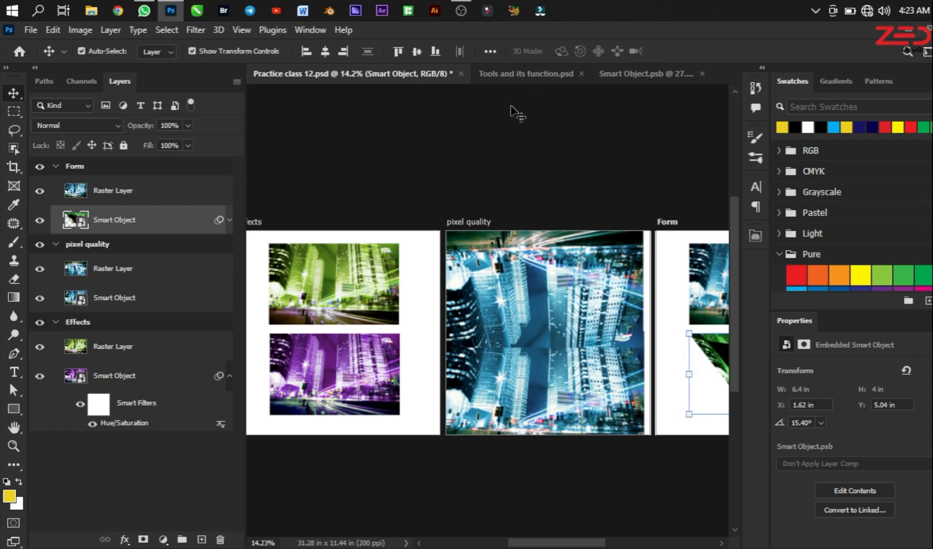
scroll(565, 87, "up", 1)
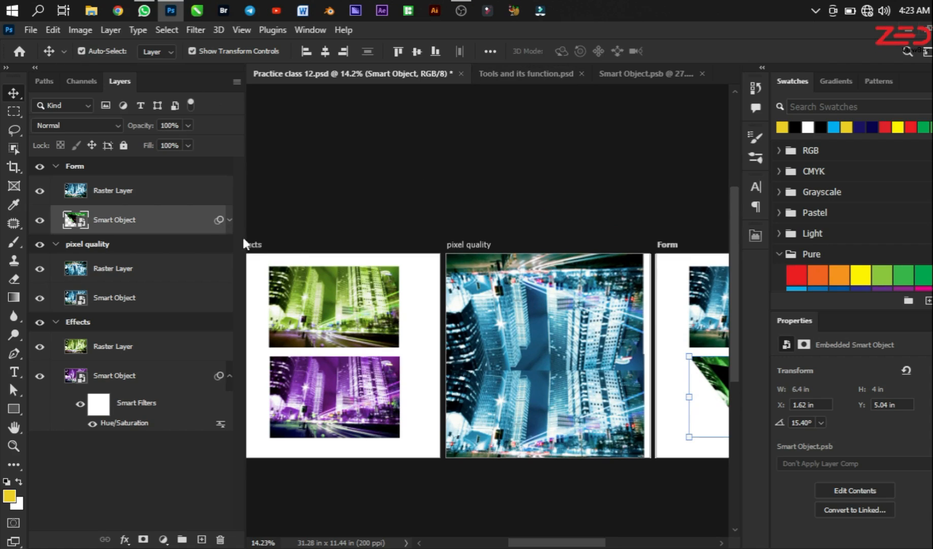
key("ctrl")
key("ctrl+shift+s")
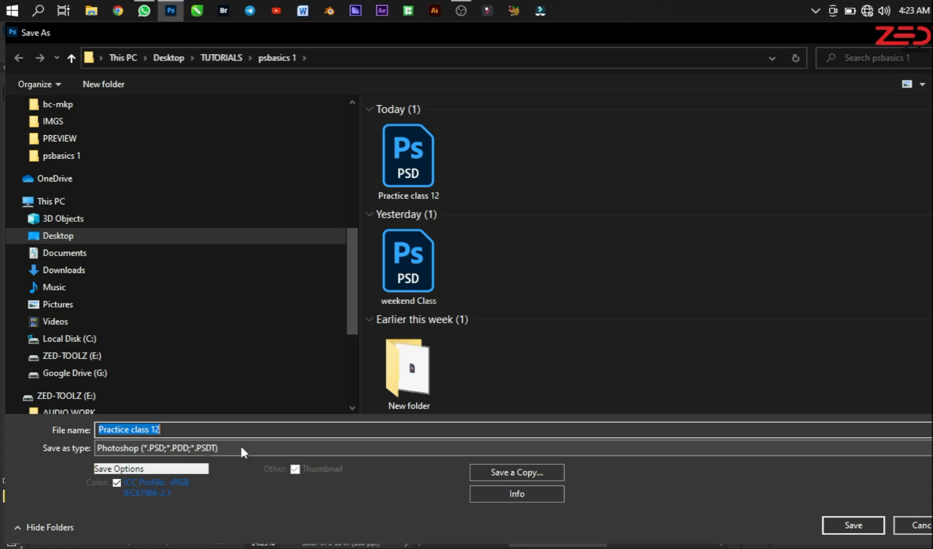
left_click(611, 442)
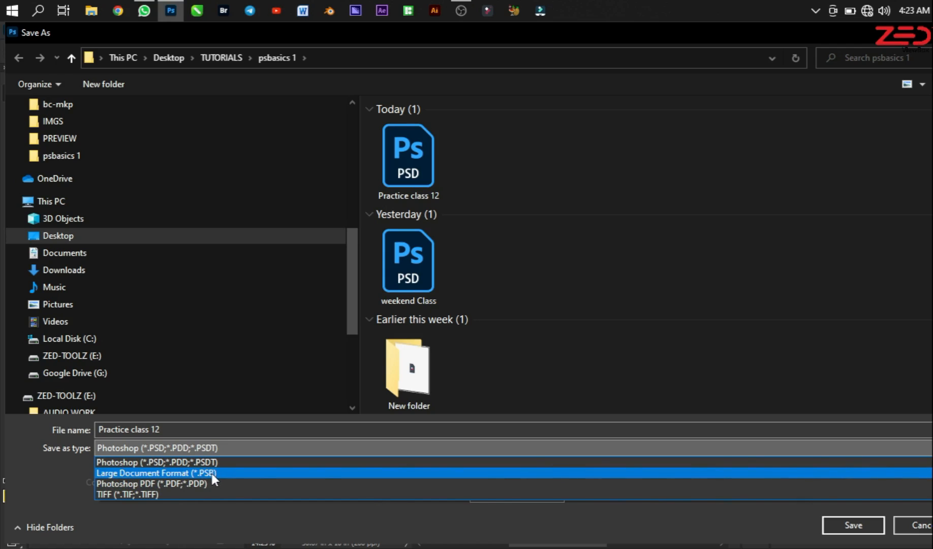
left_click(271, 513)
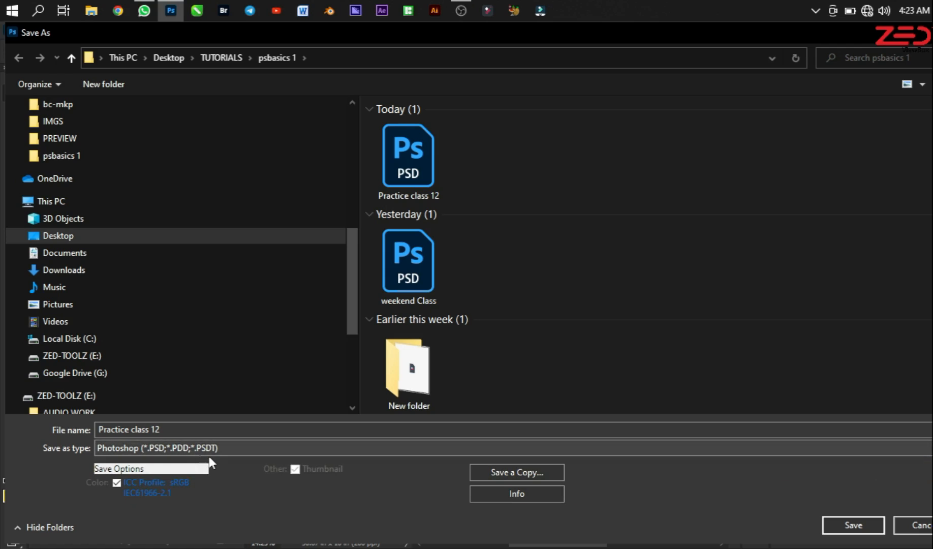
left_click(902, 524)
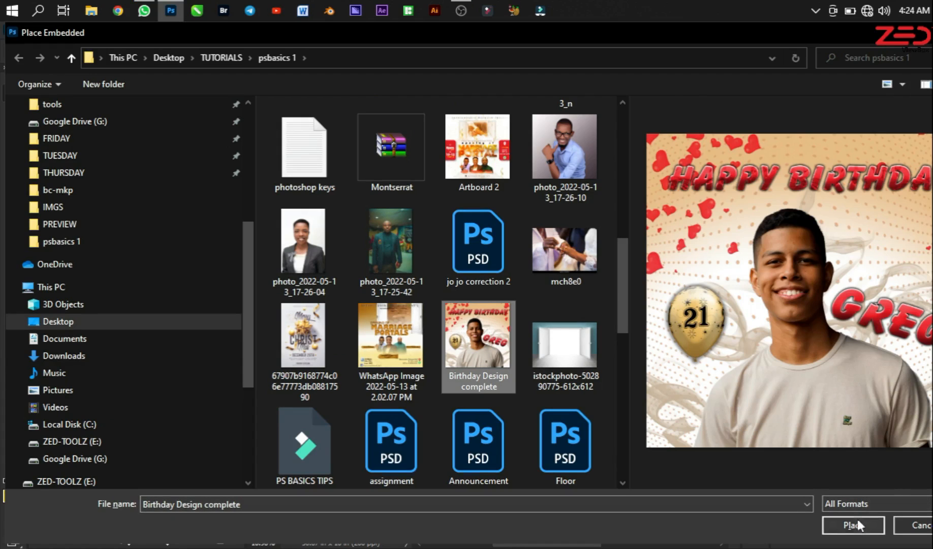
Step: Place Birthday Design complete.jpg embedded on the Effects artboard and scale it down to about 20.35%
left_click(857, 522)
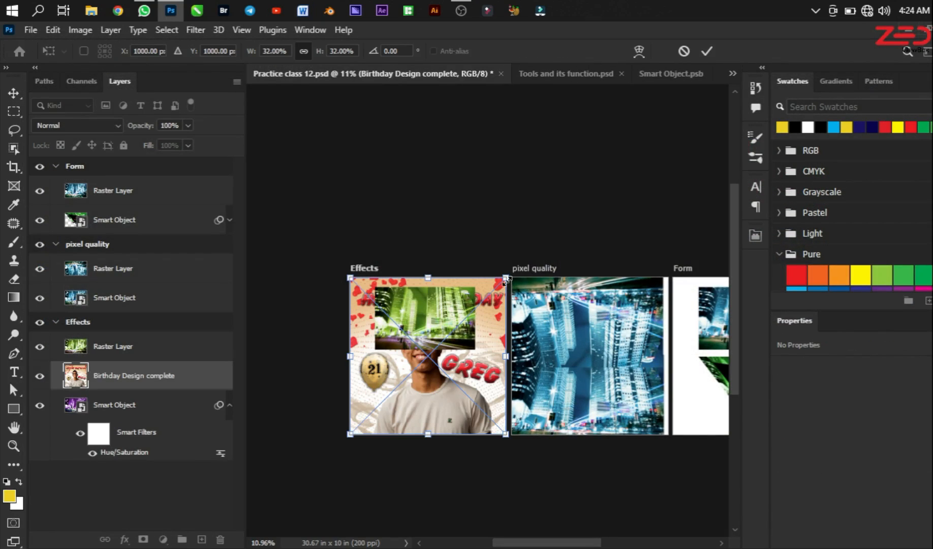
left_click_drag(506, 279, 482, 307)
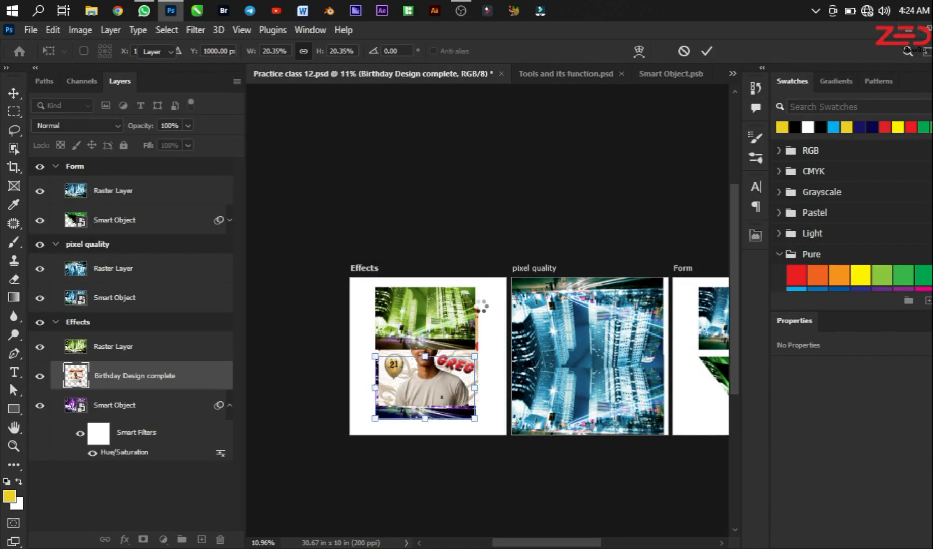
key("Return")
scroll(475, 313, "up", 3)
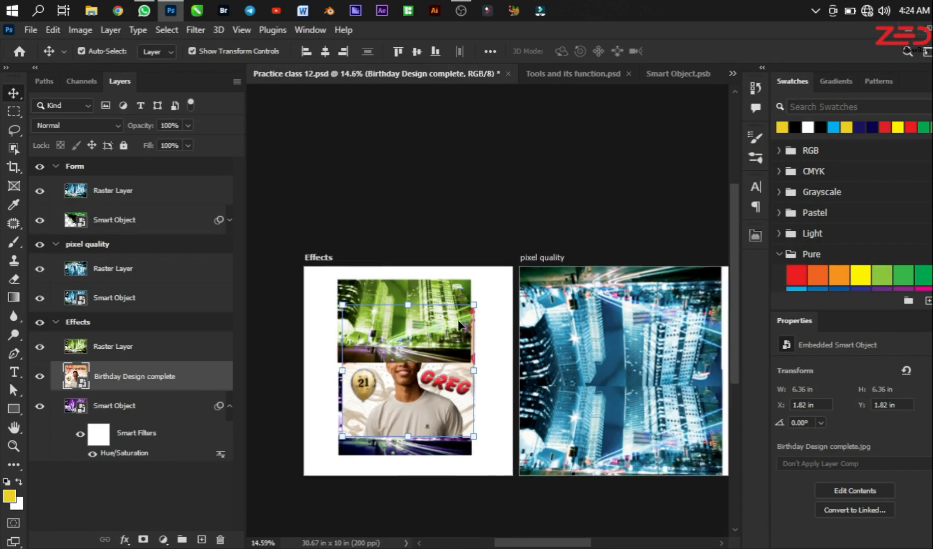
Step: Hide the green Raster Layer on the Effects artboard that covers the birthday design
left_click(458, 287)
key("ctrl")
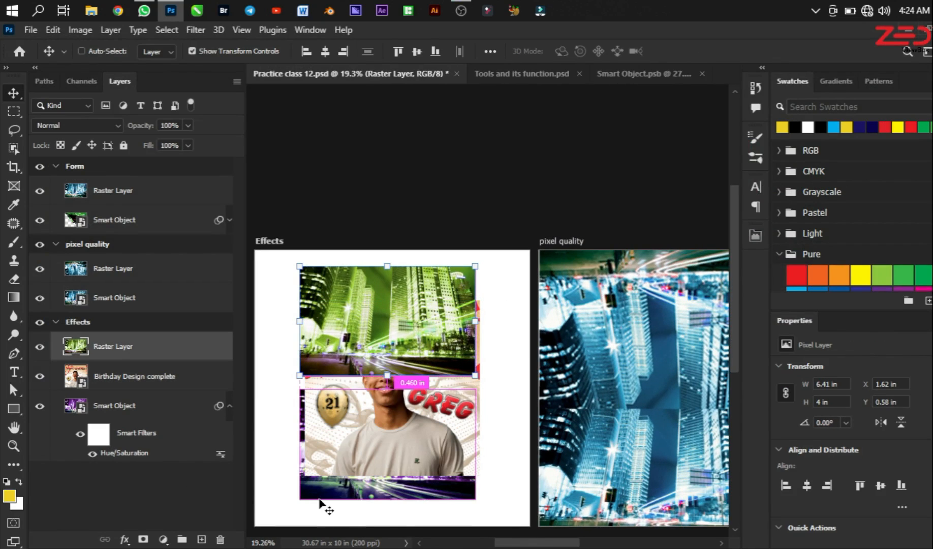
key("ctrl+comma")
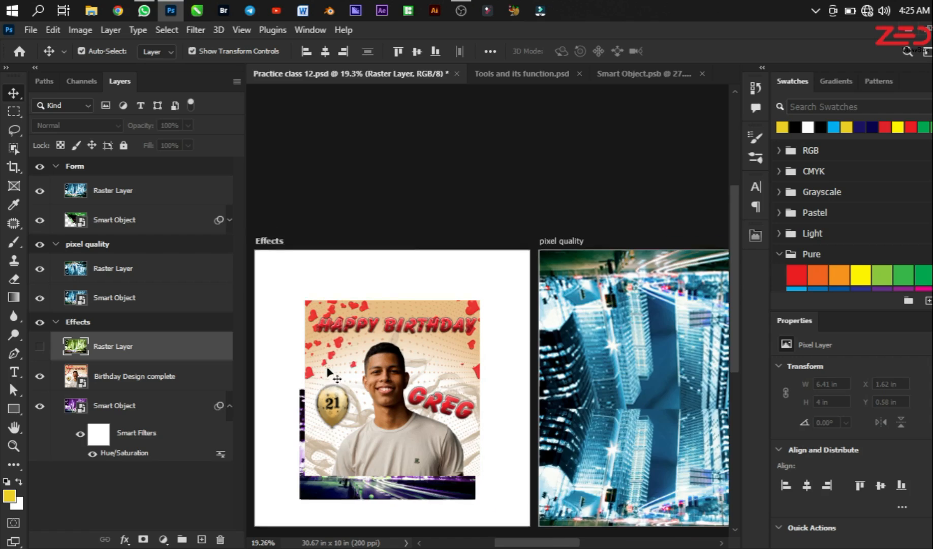
Step: Open the contents of the Birthday Design complete smart object for editing
scroll(320, 503, "up", 2)
left_click(395, 379)
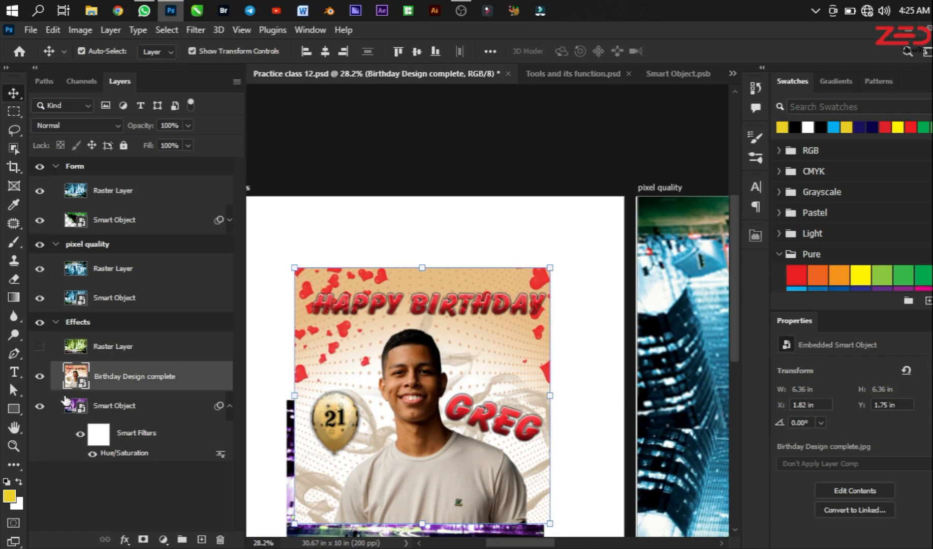
right_click(146, 379)
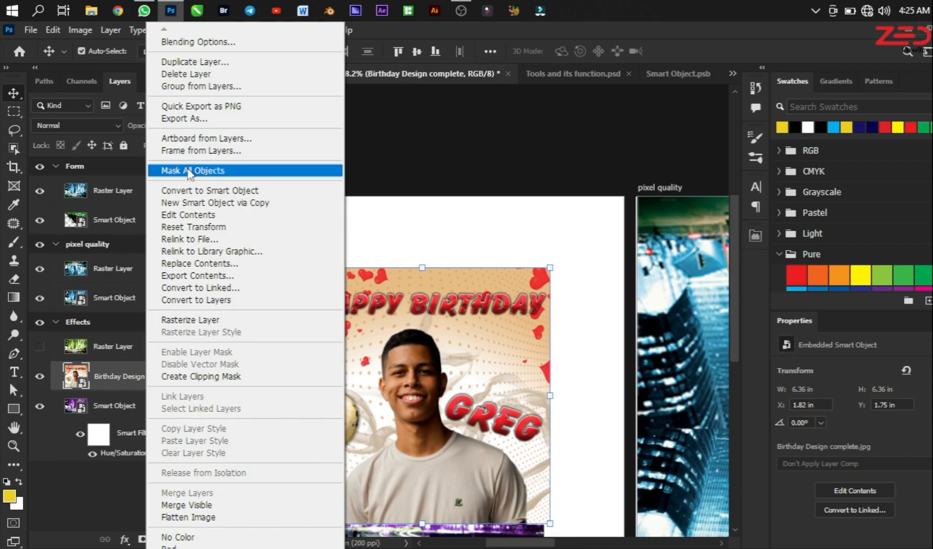
left_click(199, 217)
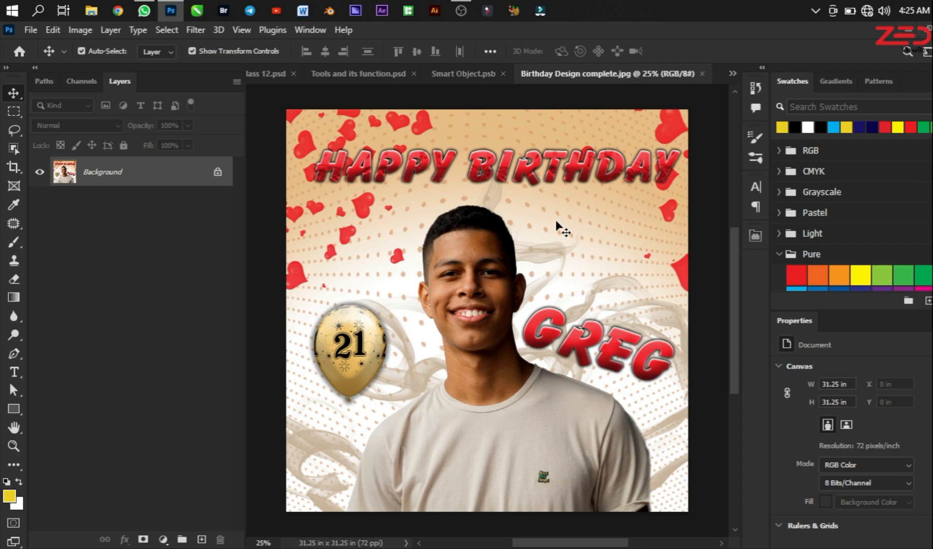
left_click(9, 410)
left_click(101, 411)
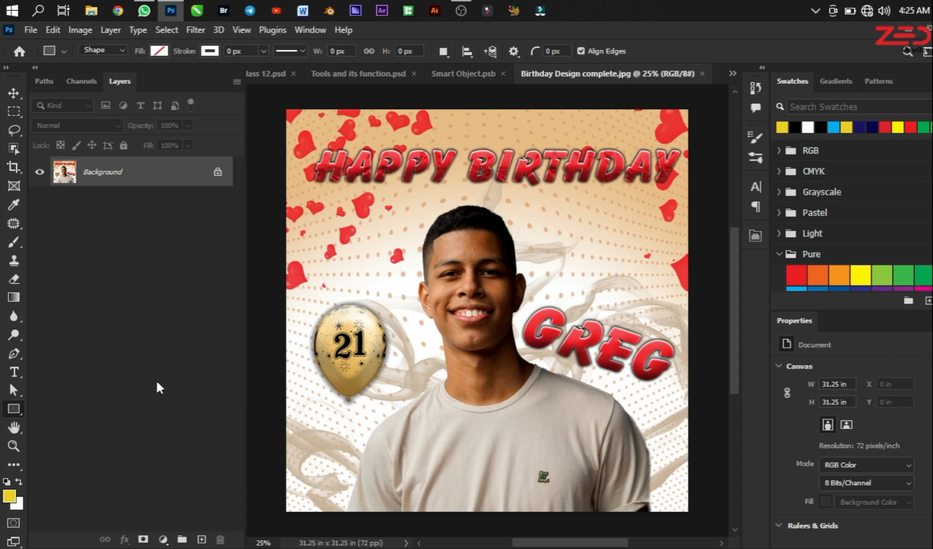
left_click_drag(354, 212, 635, 424)
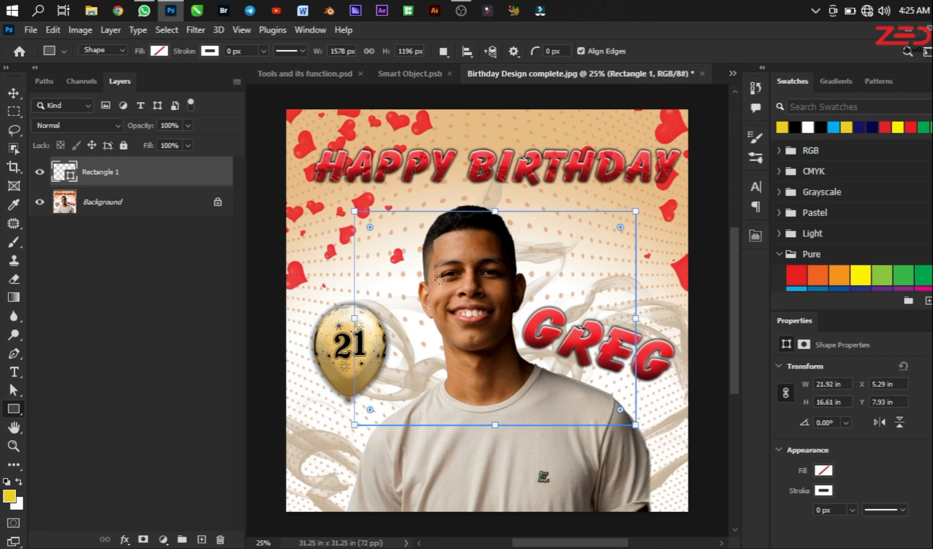
key("ctrl+z")
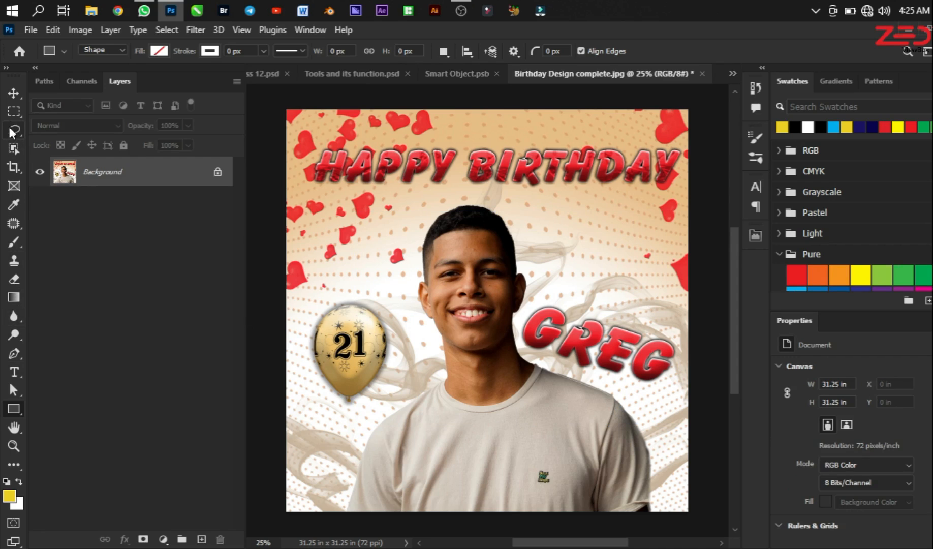
Step: Add a new layer and fill a rectangular selection of about 19.78 by 15.56 in over the portrait with light blue, then deselect
left_click(14, 111)
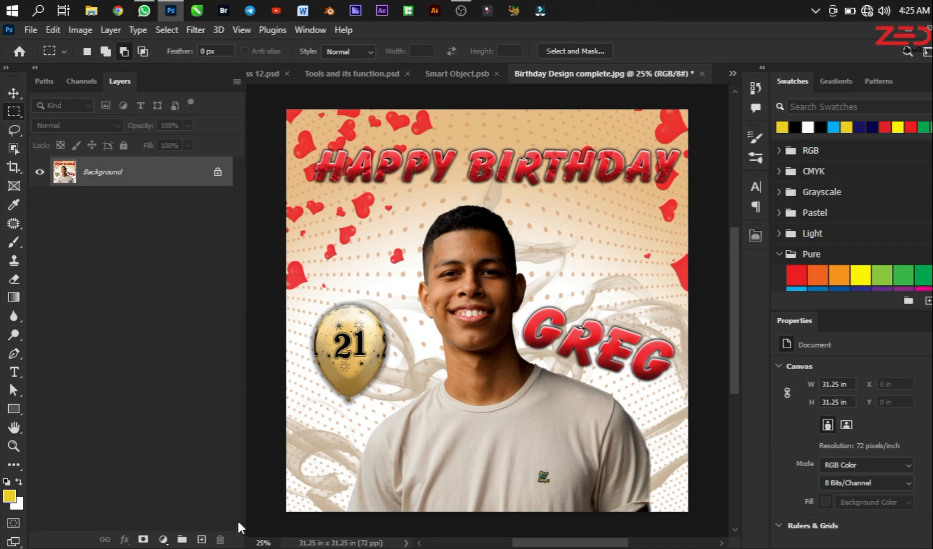
left_click(201, 539)
left_click_drag(363, 216, 617, 417)
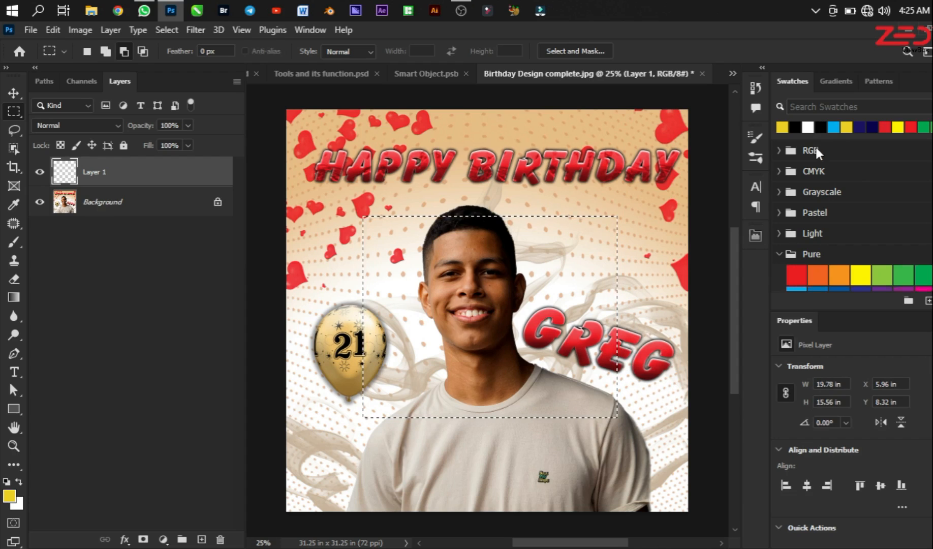
key("shift+F5")
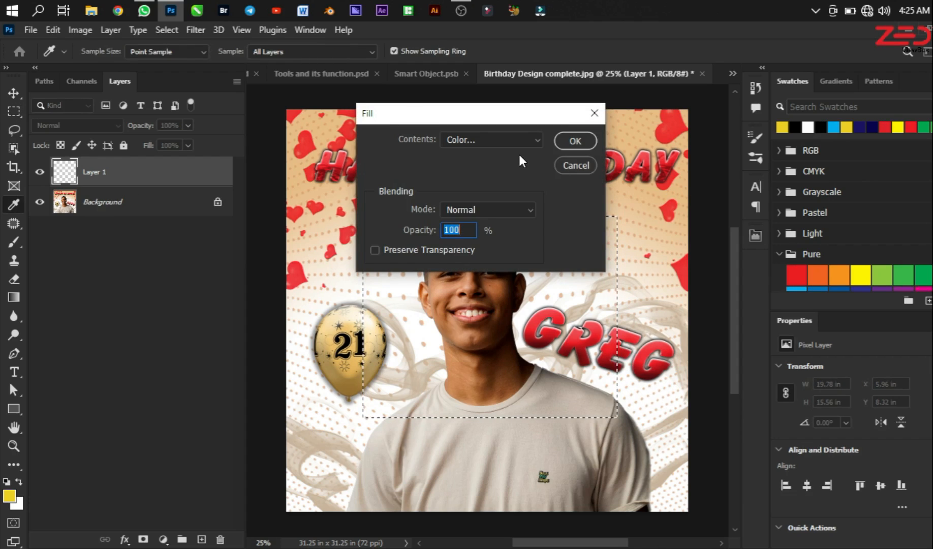
key("Return")
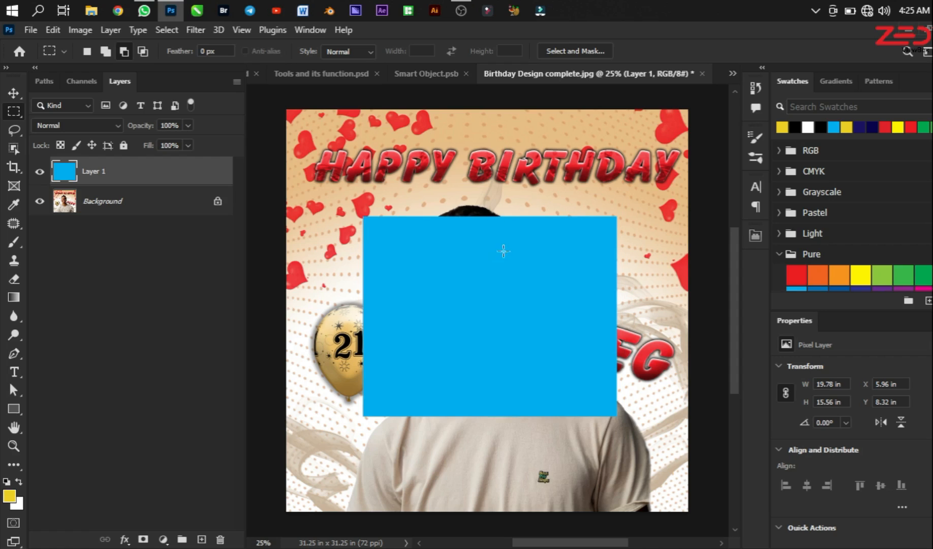
key("ctrl+d")
key("v")
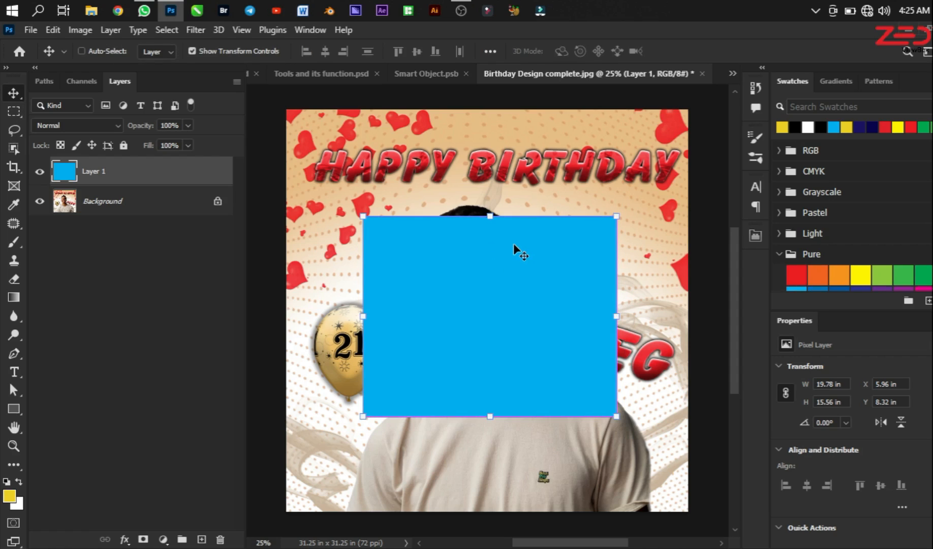
Step: Try to save Birthday Design complete.jpg with its added layer, and check its smart object in Practice class 12.psd
key("ctrl+s")
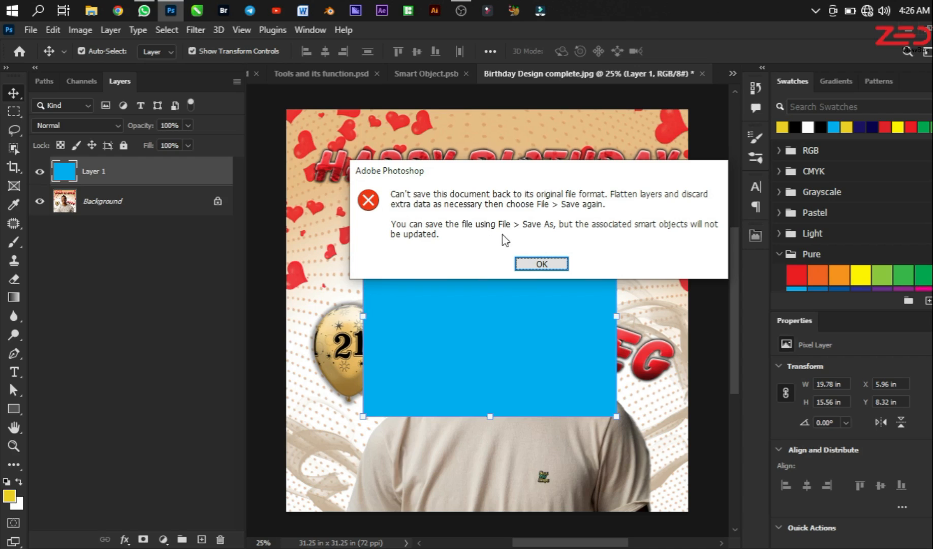
left_click(539, 266)
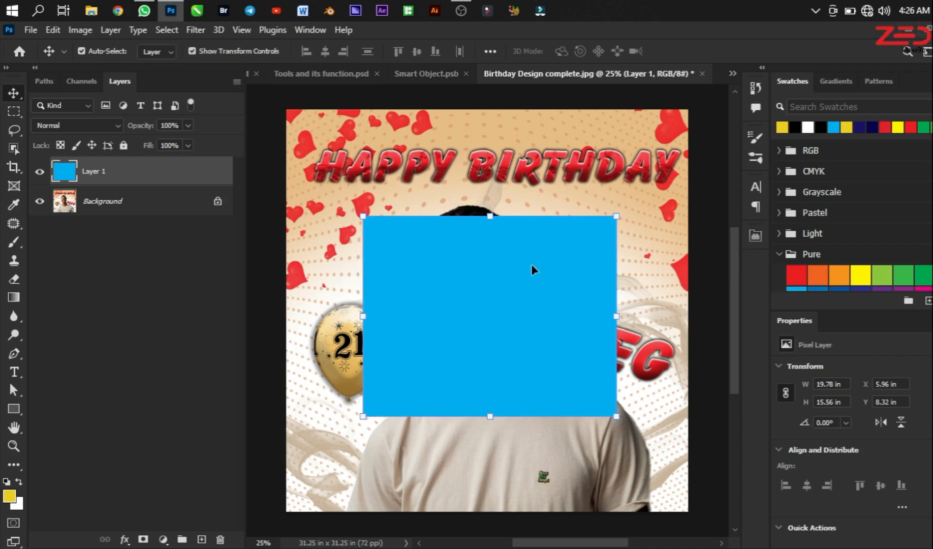
left_click(316, 77)
left_click(278, 74)
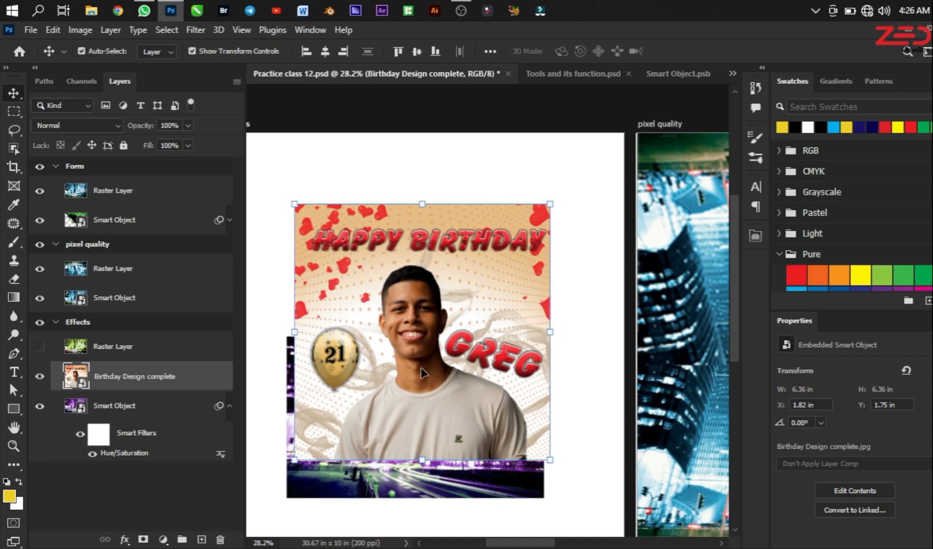
right_click(167, 382)
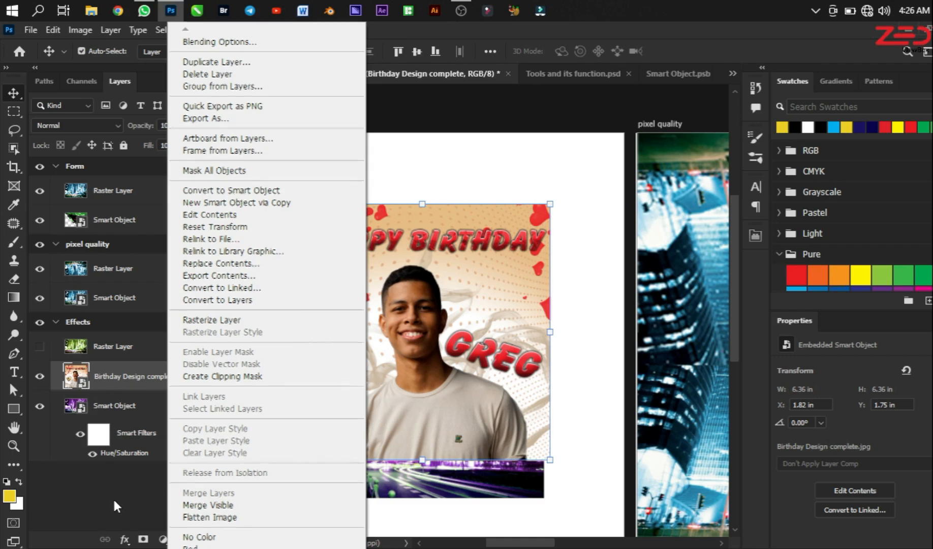
left_click(153, 450)
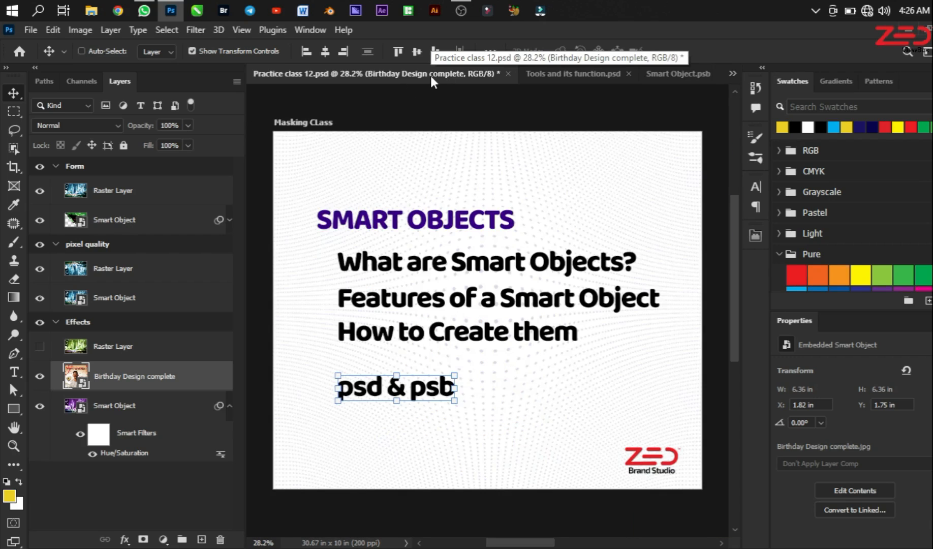
Step: Return to Birthday Design complete.jpg and try again to save the layered image in its original format
key("ctrl+Tab")
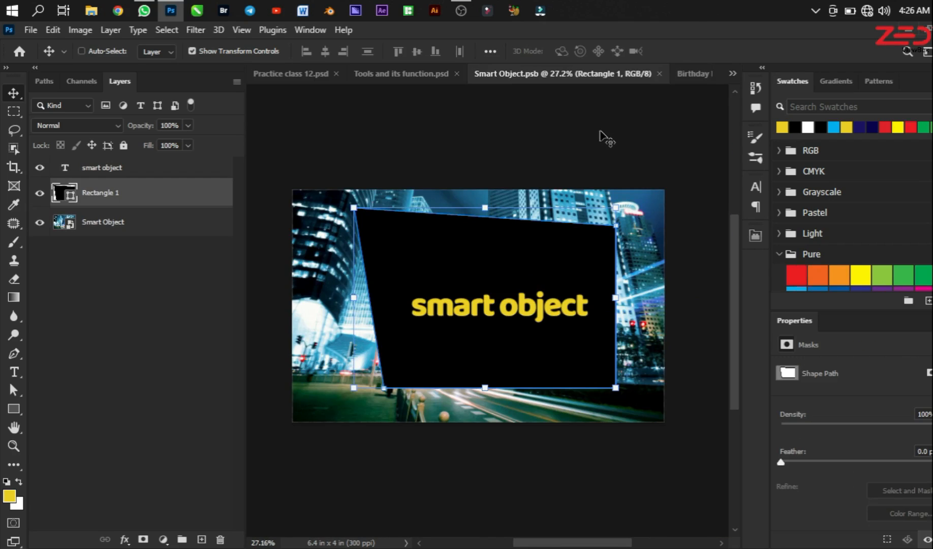
key("ctrl+Tab")
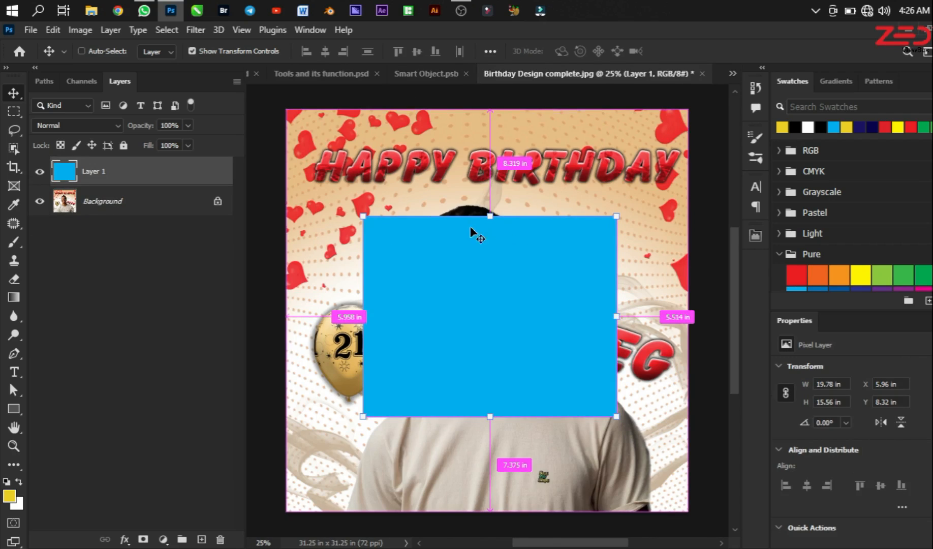
key("ctrl+s")
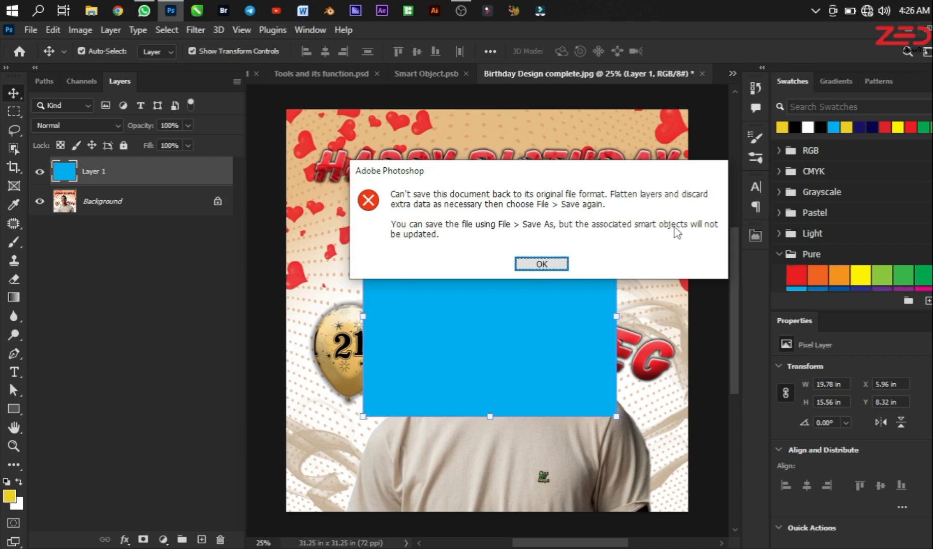
left_click(542, 262)
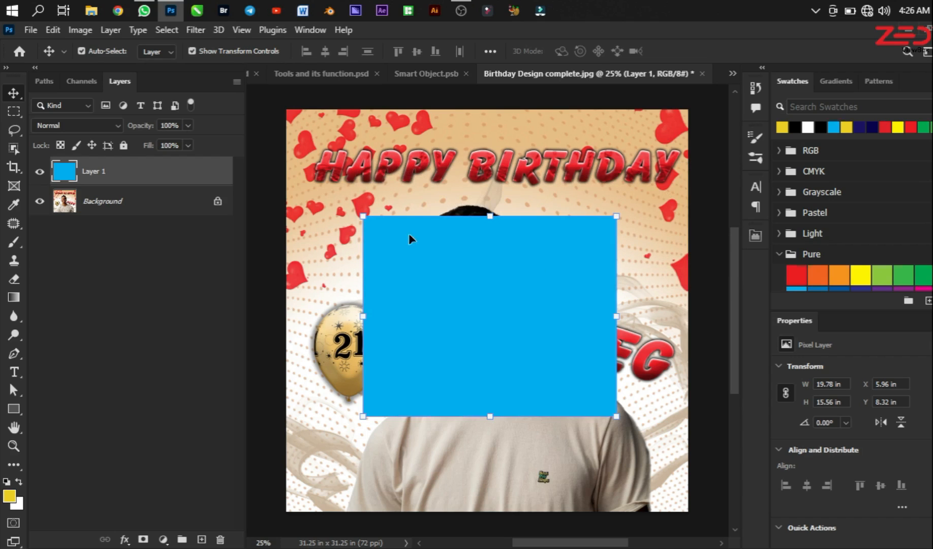
left_click(26, 32)
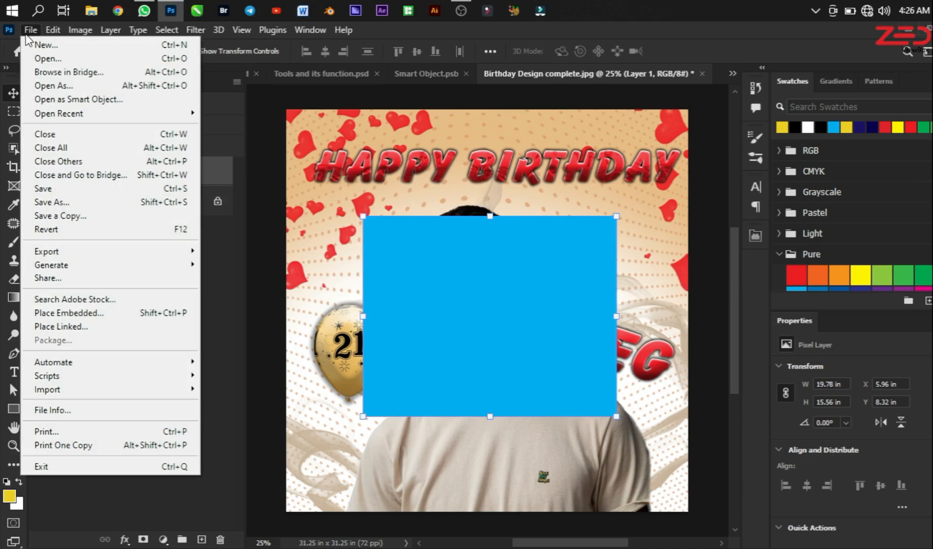
left_click(115, 188)
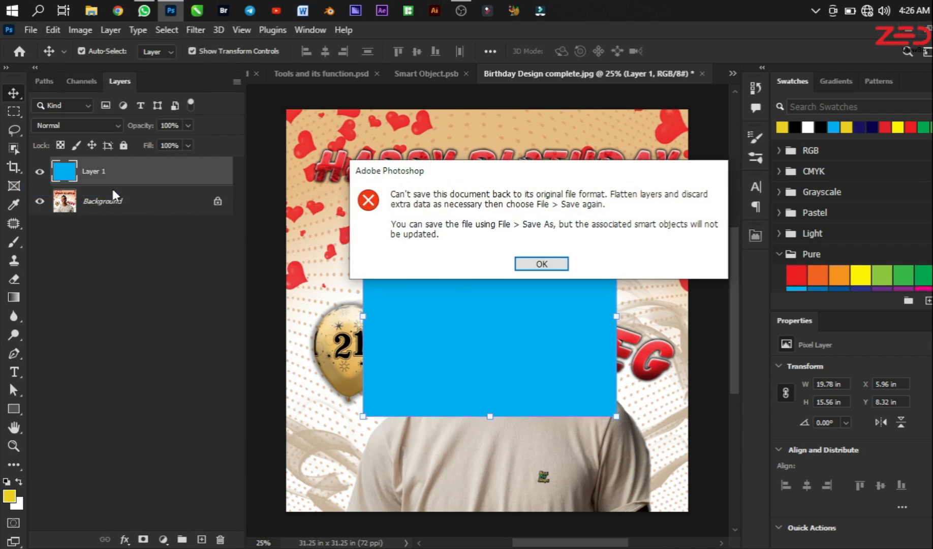
left_click(551, 262)
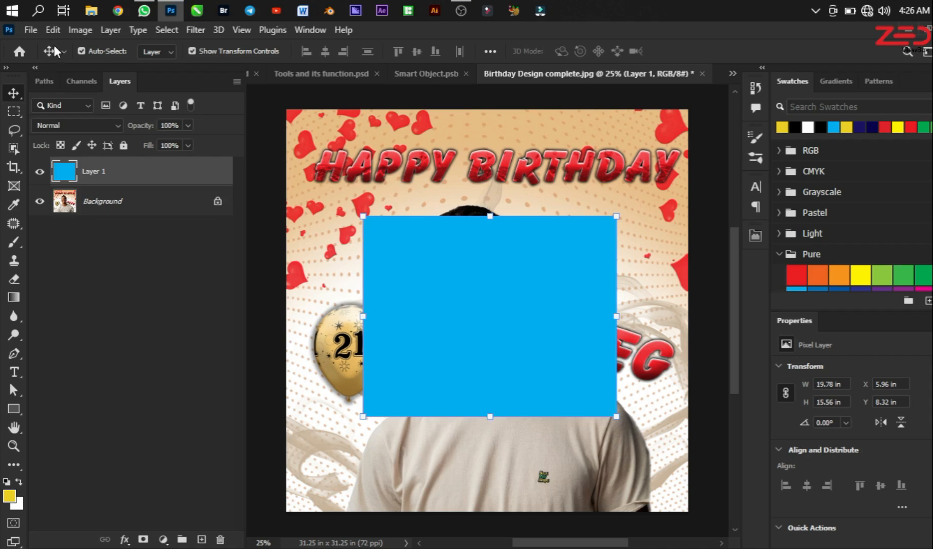
Step: Examine the Save As location and available formats for the layered Birthday Design complete.jpg, and cancel without saving
left_click(32, 30)
left_click(92, 198)
left_click(177, 447)
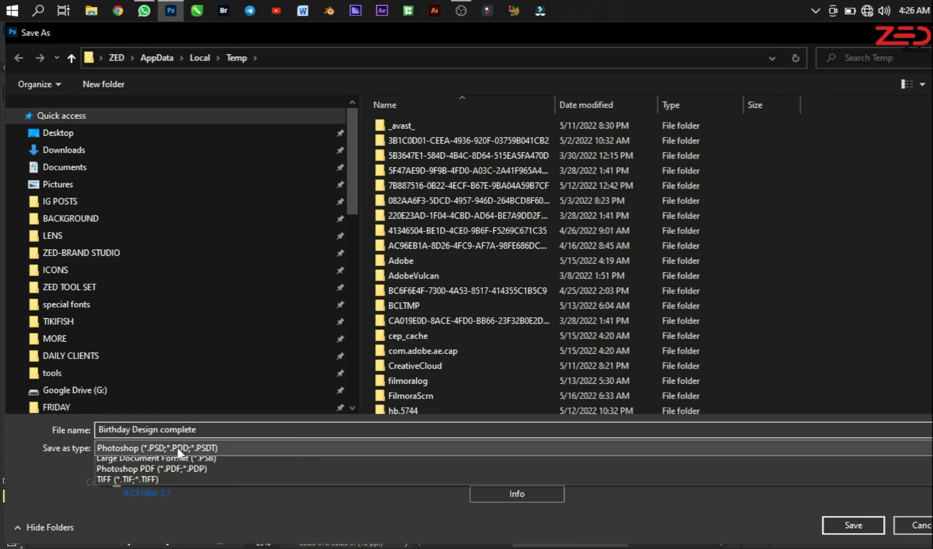
left_click(393, 540)
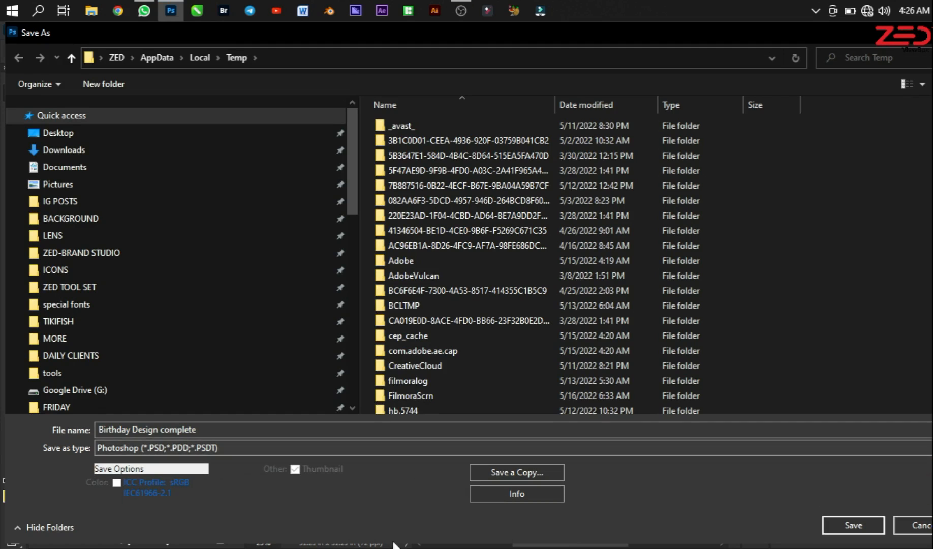
scroll(537, 264, "down", 2)
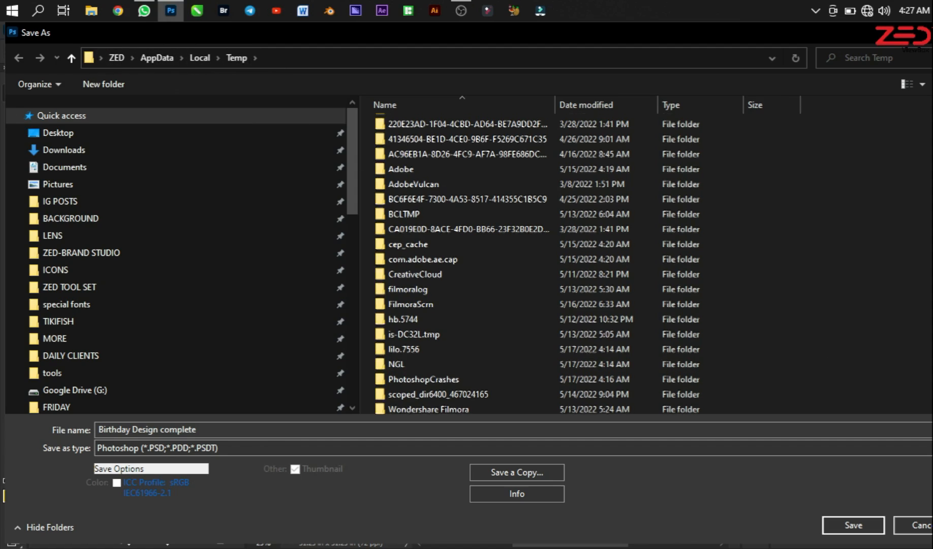
scroll(508, 264, "up", 2)
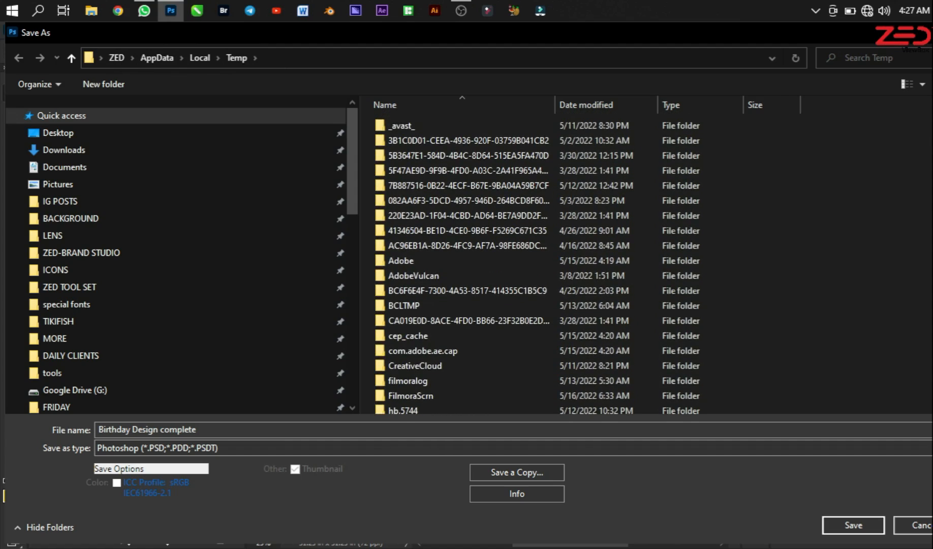
key("Escape")
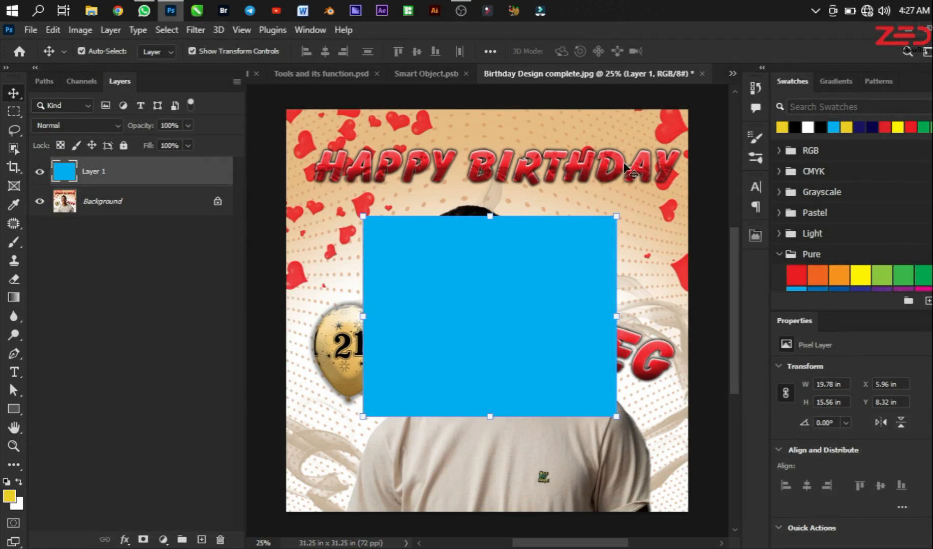
Step: Switch to Smart Object.psb and examine its Save As format and the PSB files stored in the Temp folder
left_click(429, 78)
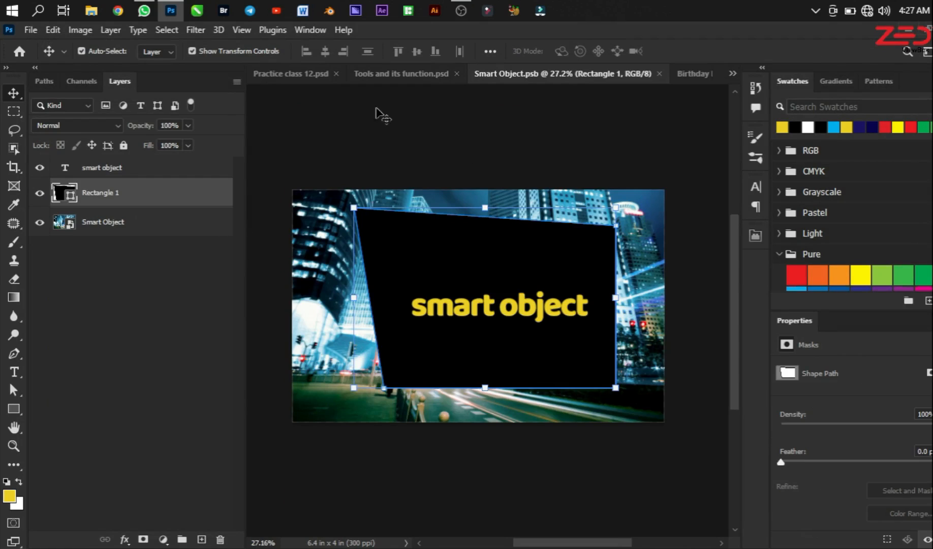
left_click(32, 31)
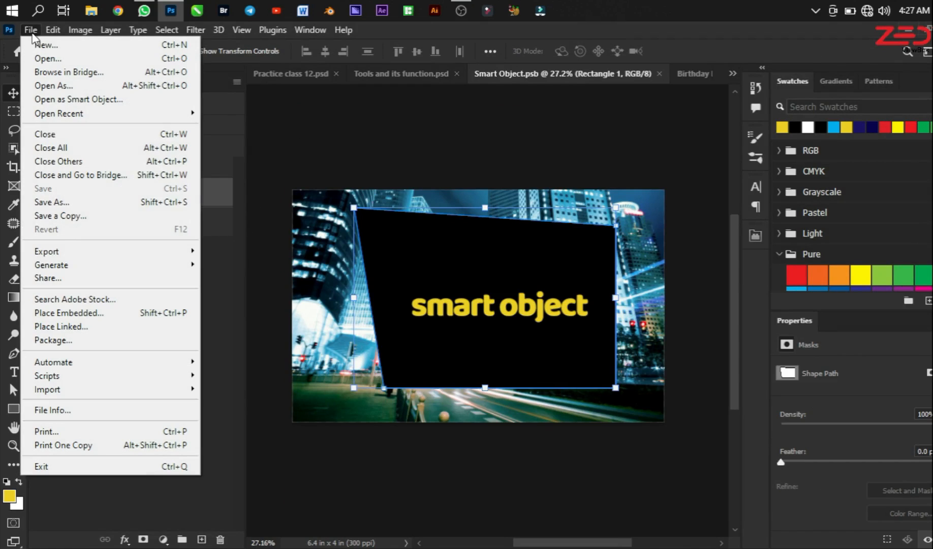
left_click(73, 203)
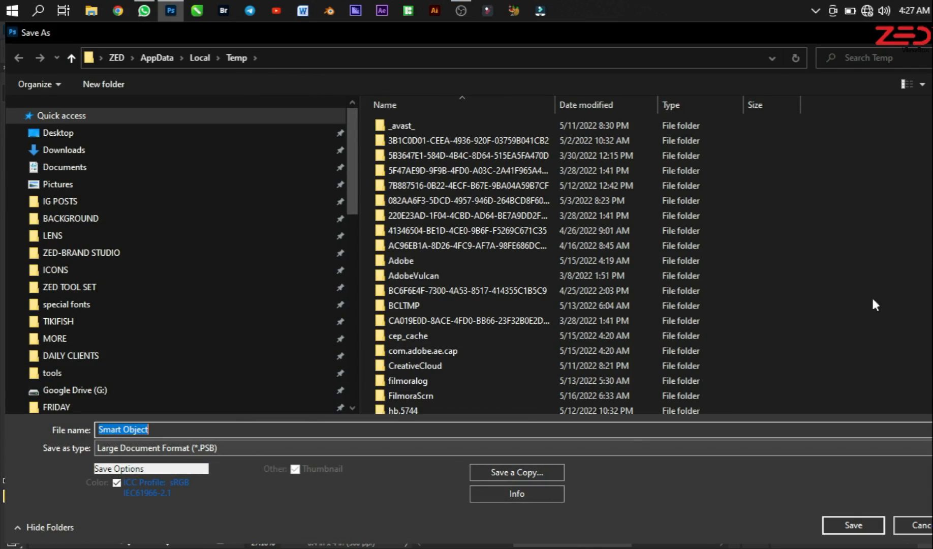
scroll(650, 263, "down", 6)
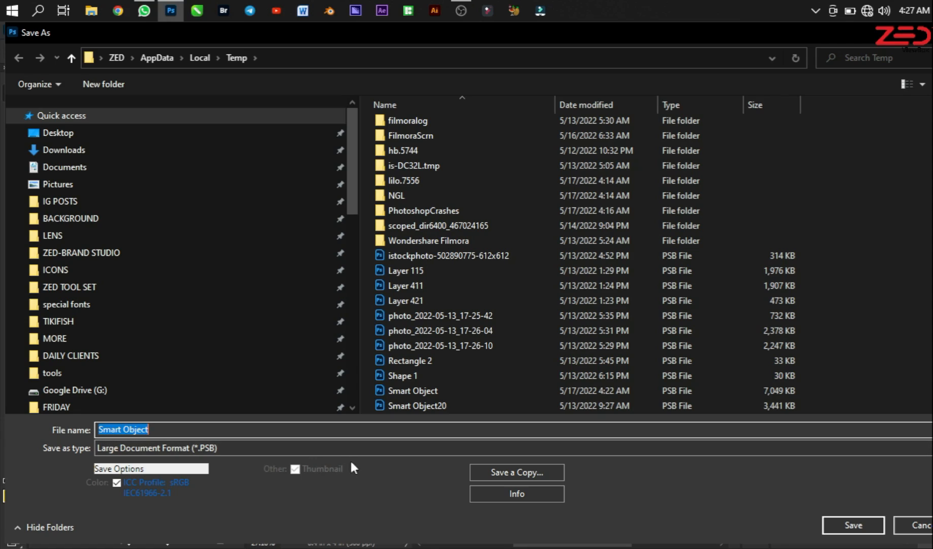
Step: Open the %temp% folder in a maximized File Explorer window
key("super+r")
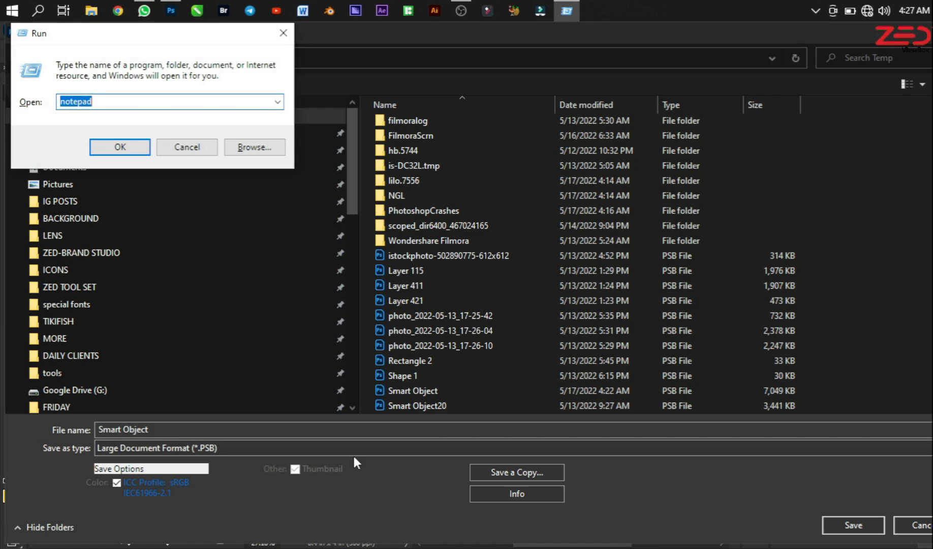
type("%")
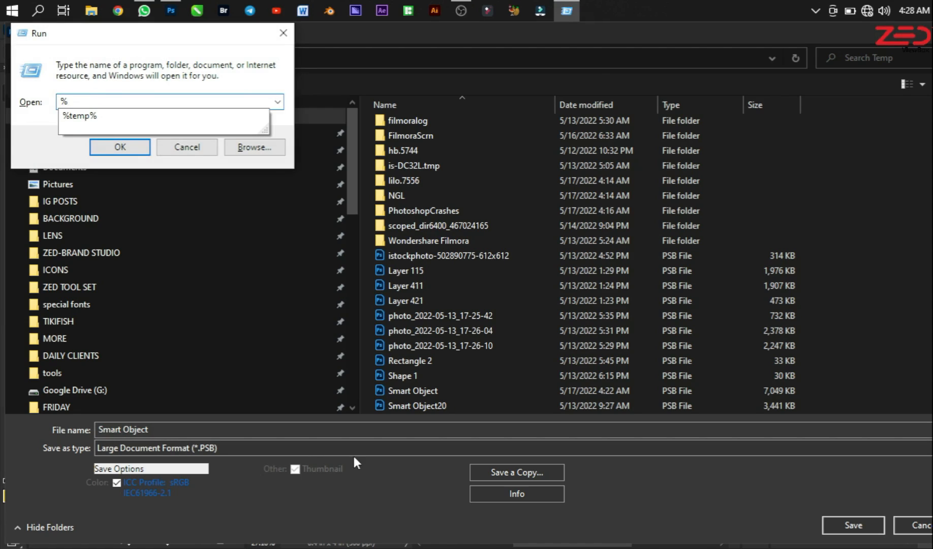
key("Down")
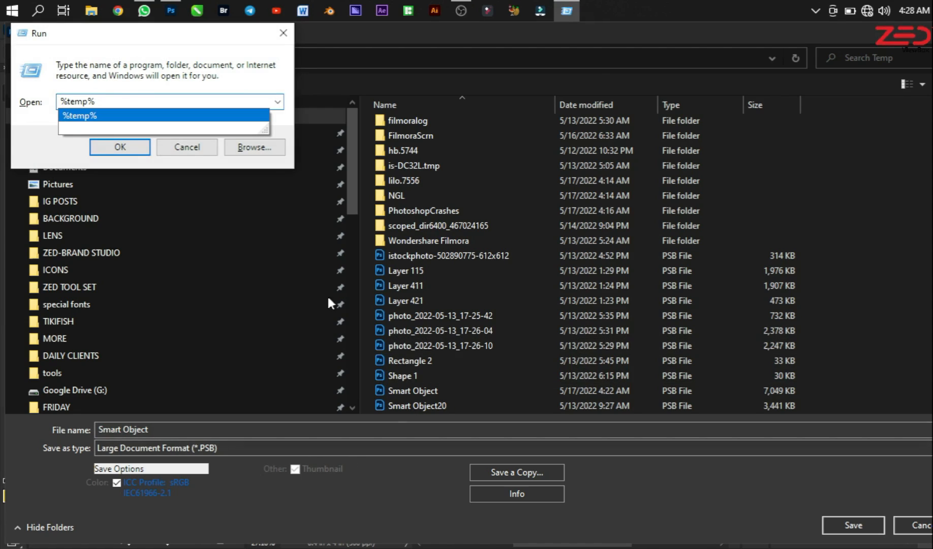
left_click(104, 147)
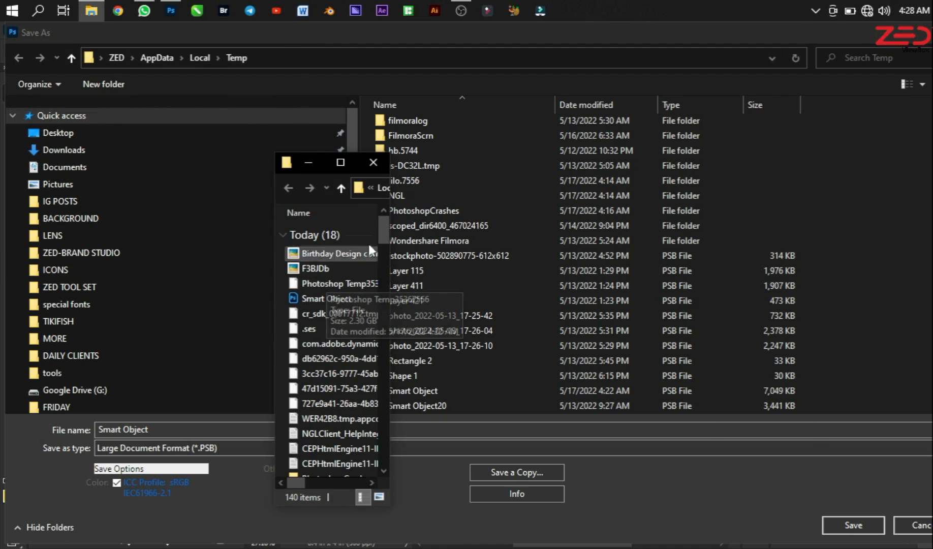
left_click(341, 161)
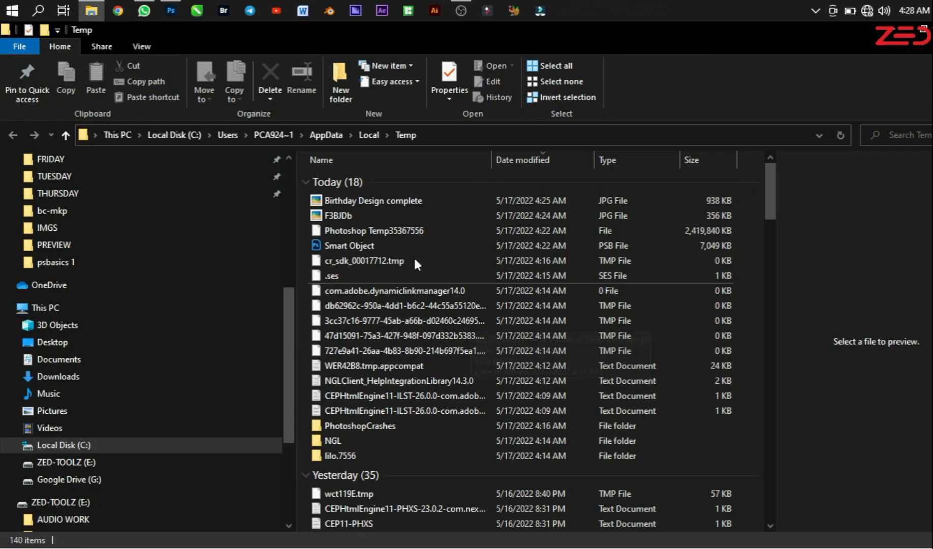
Step: Locate the Smart Object PSB file in the Temp folder with files sorted by type, and return to Photoshop to cancel the pending save
left_click(326, 245)
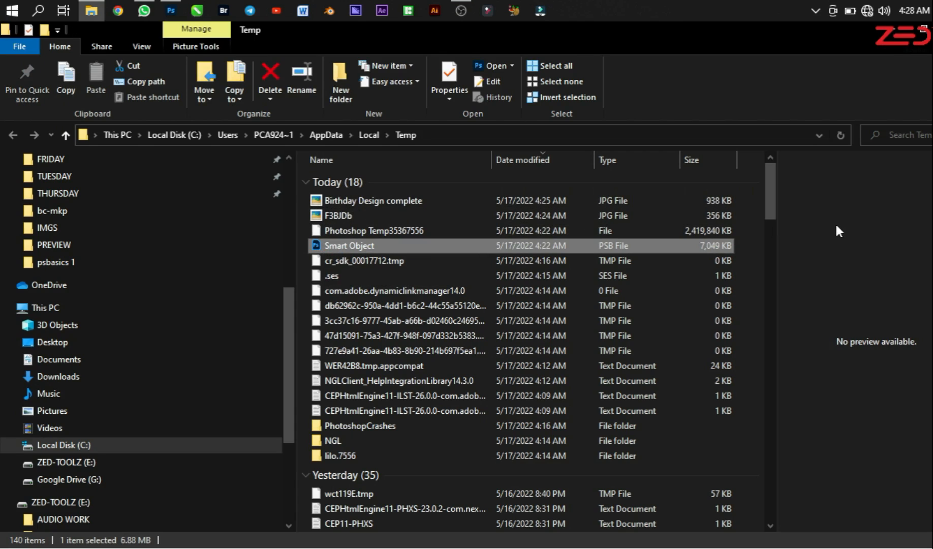
right_click(760, 284)
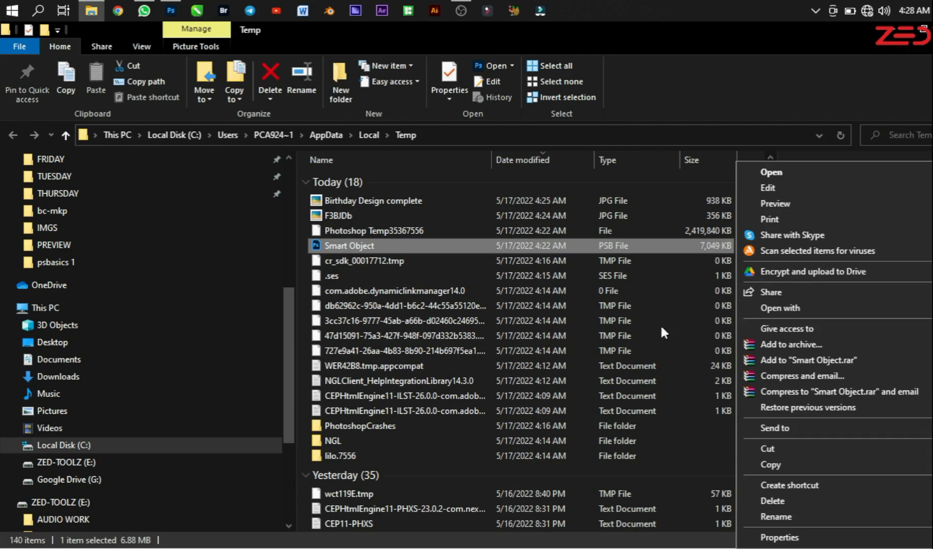
left_click(632, 149)
left_click(639, 156)
left_click(747, 227)
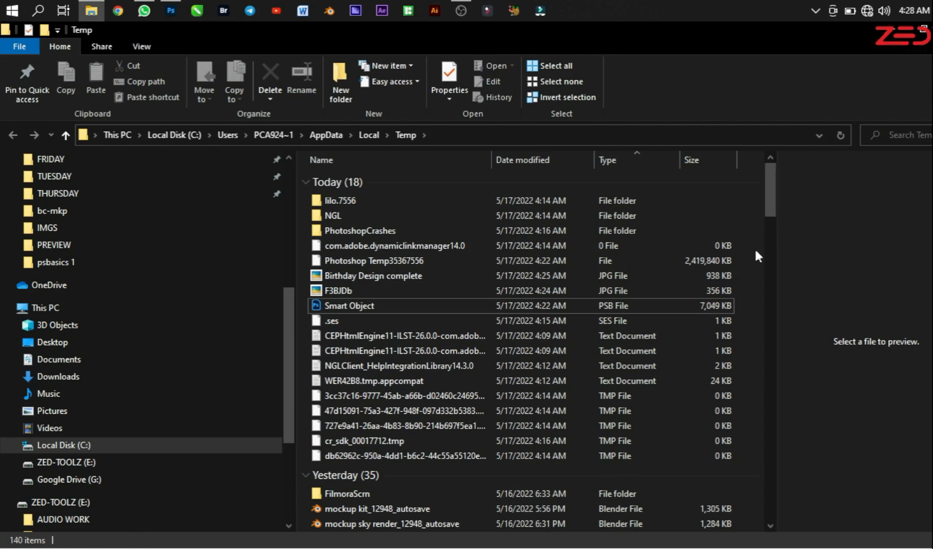
right_click(852, 259)
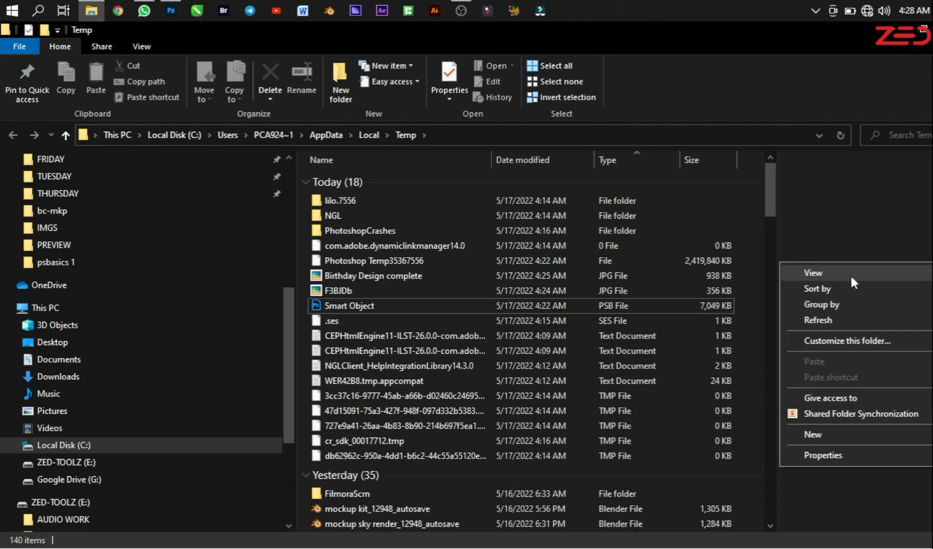
mouse_move(847, 300)
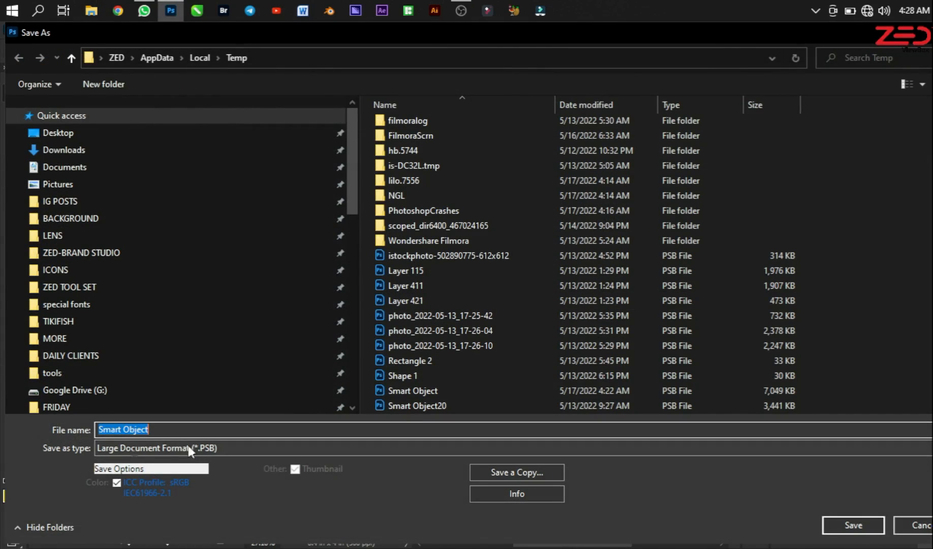
left_click(915, 525)
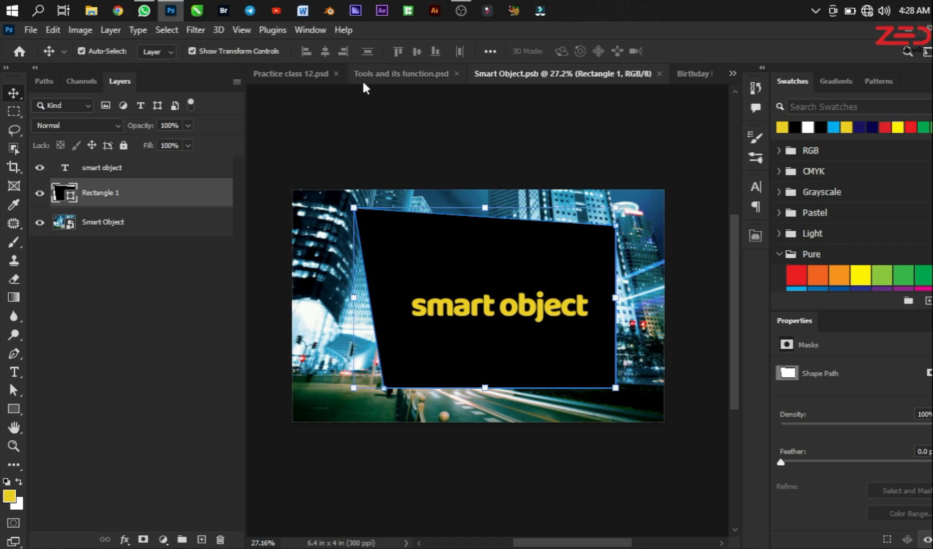
Step: Return to Birthday Design complete.jpg, check its default Save As format and folder again, and cancel the save
left_click(687, 75)
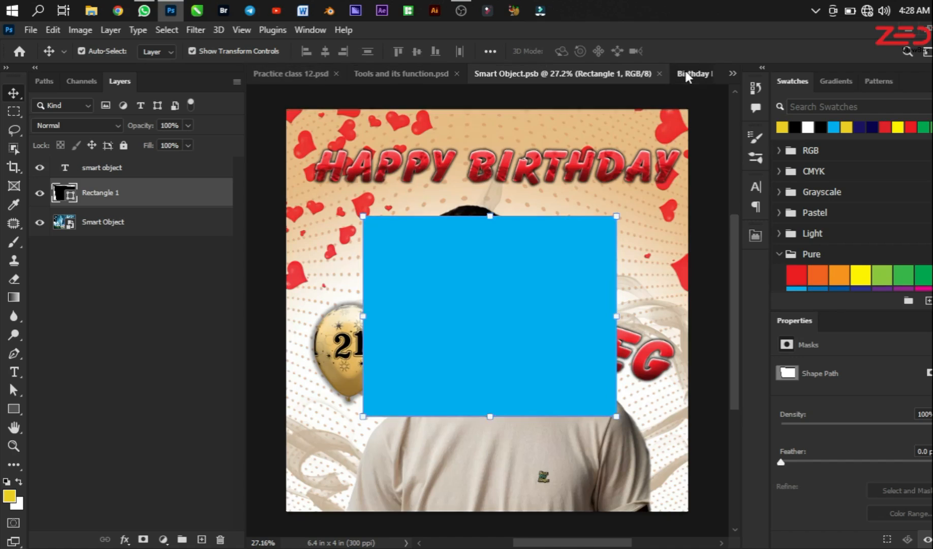
left_click(36, 32)
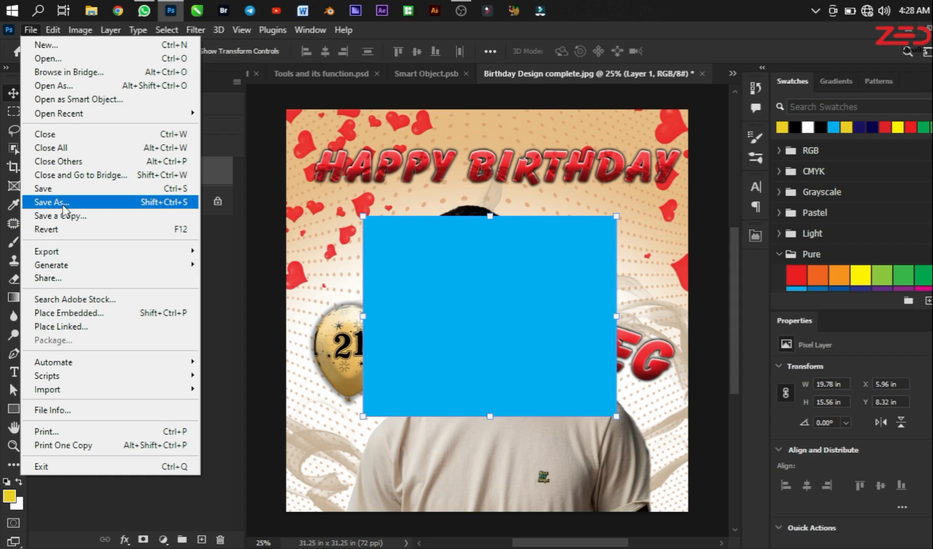
left_click(99, 203)
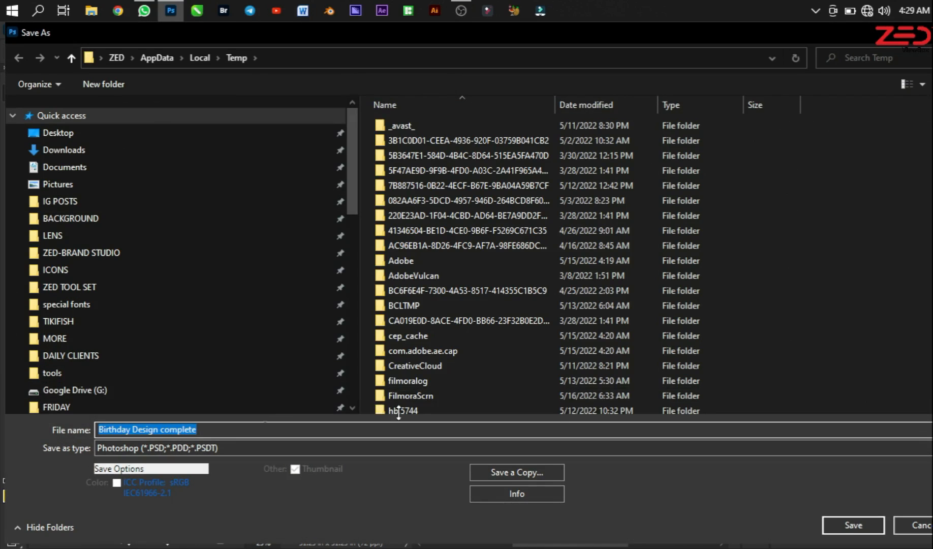
scroll(544, 327, "down", 2)
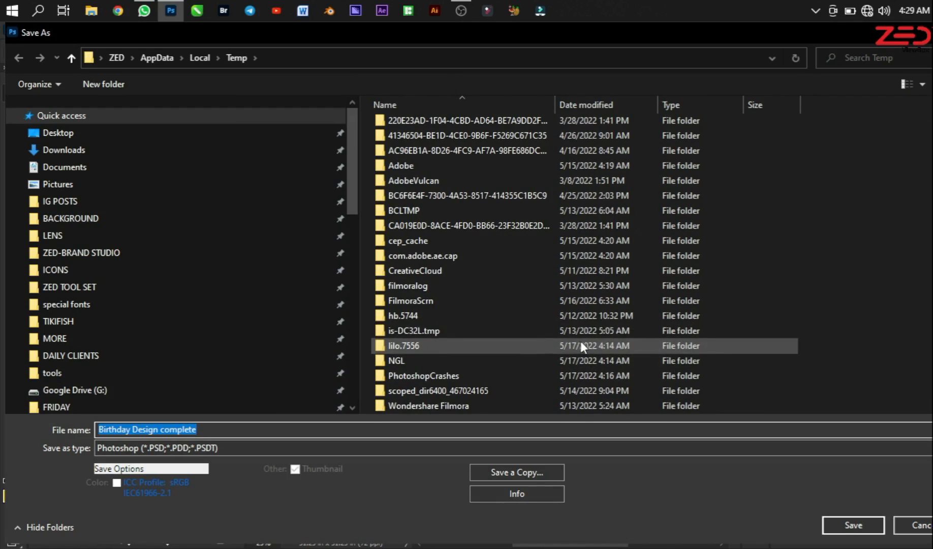
scroll(536, 355, "up", 2)
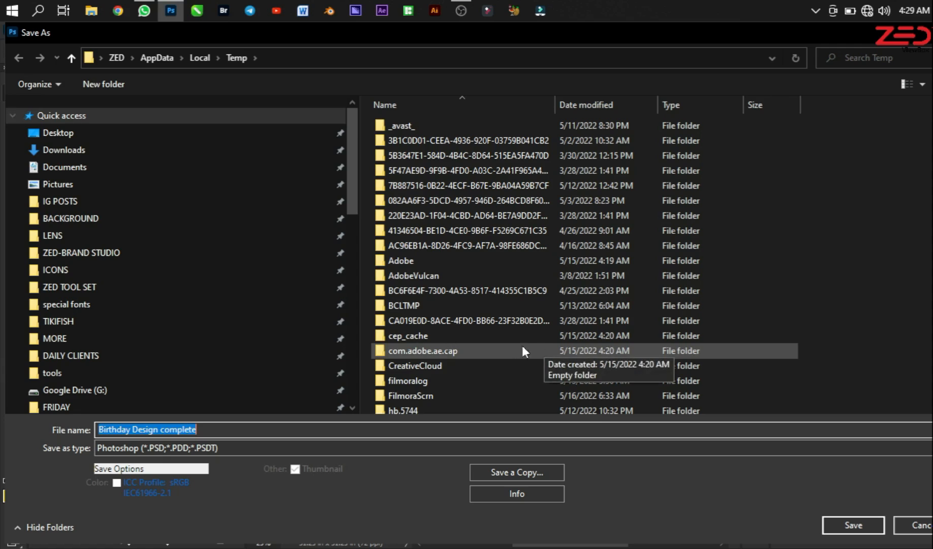
left_click(932, 32)
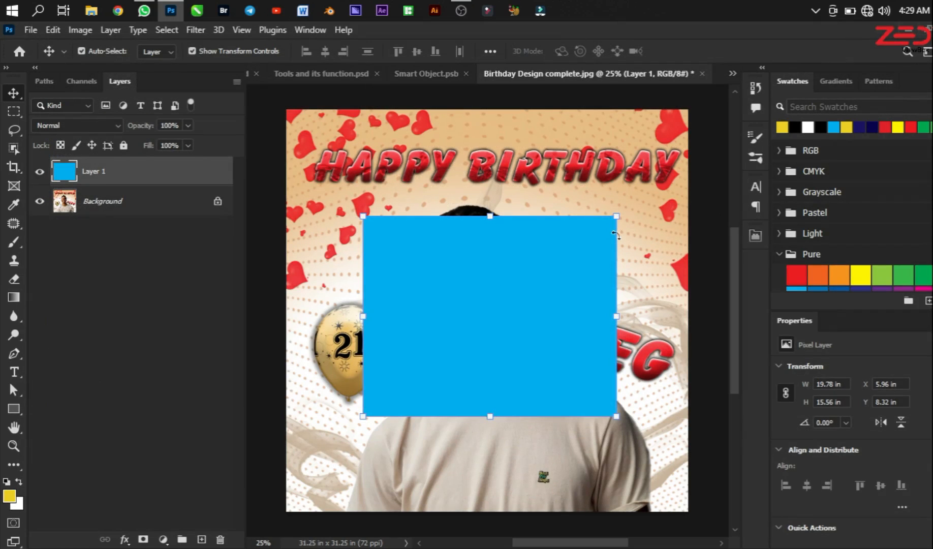
Step: Move the light blue rectangle on Layer 1 to about X 8.85 in, Y 9.21 in
left_click_drag(482, 281, 520, 292)
Step: In Practice class 12.psd, select the Birthday Design complete smart object and review its available layer commands
left_click(305, 79)
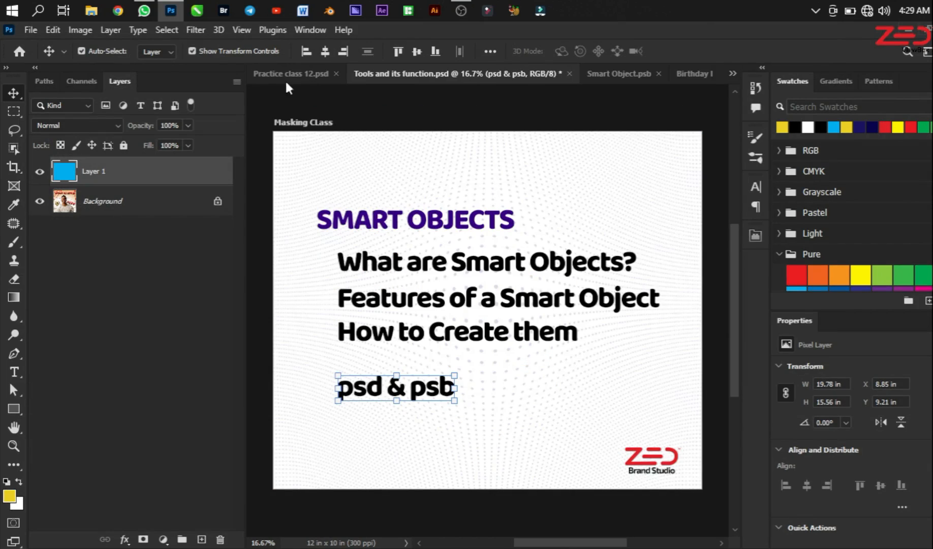
left_click(269, 76)
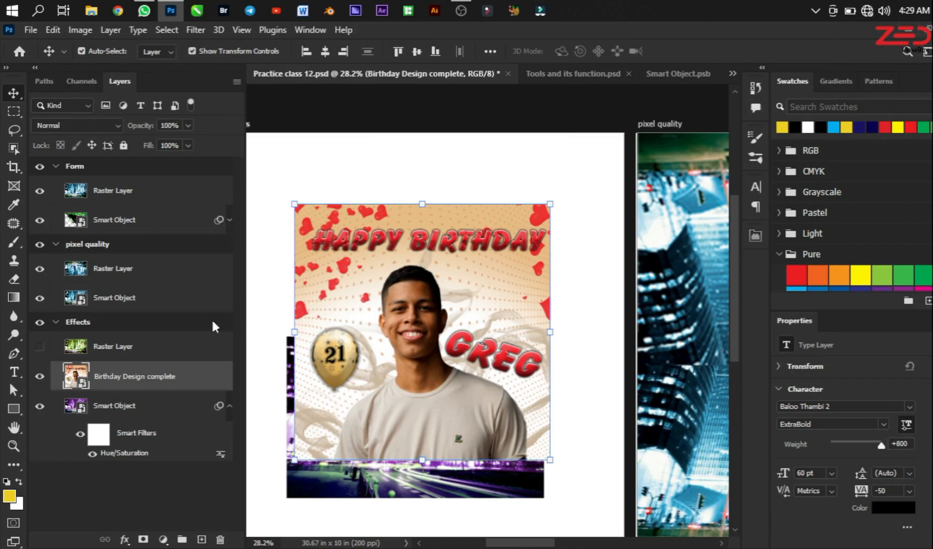
left_click(127, 379)
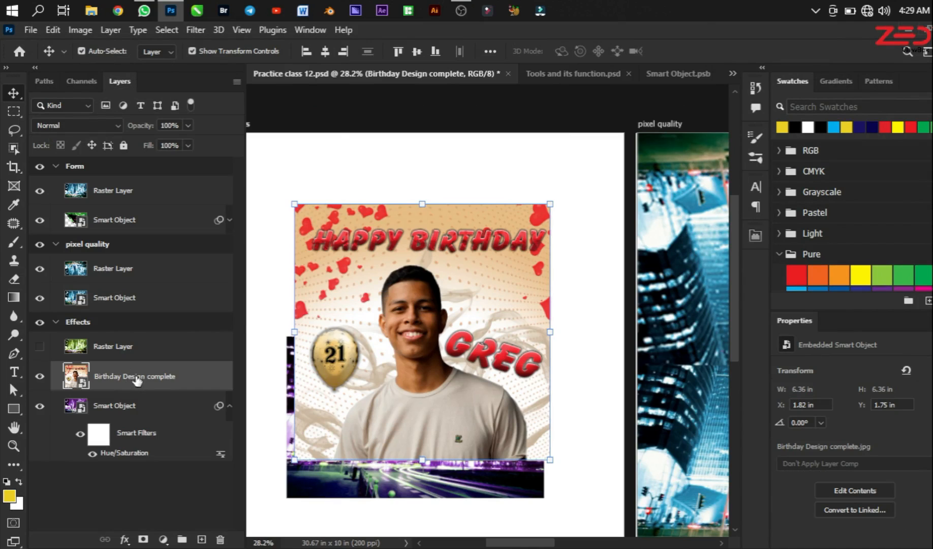
right_click(139, 381)
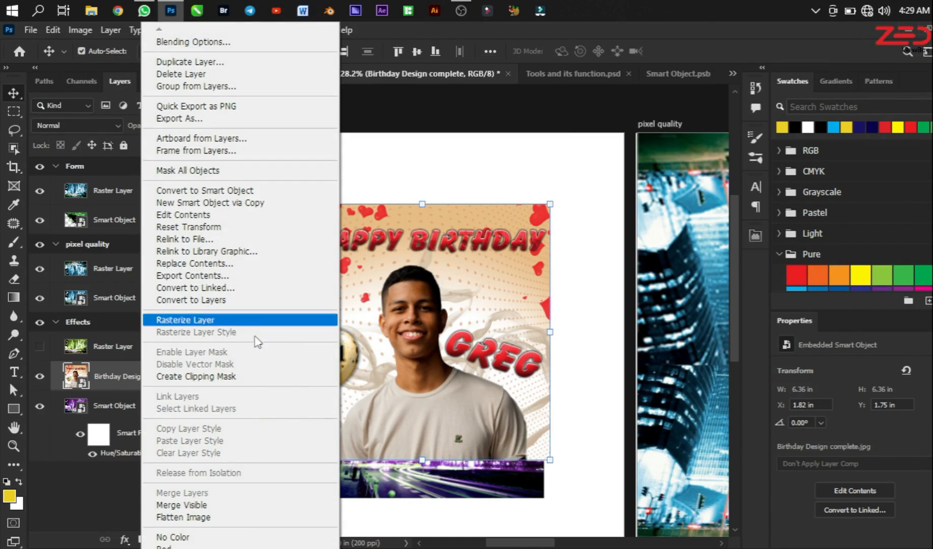
left_click(483, 175)
scroll(492, 294, "down", 2)
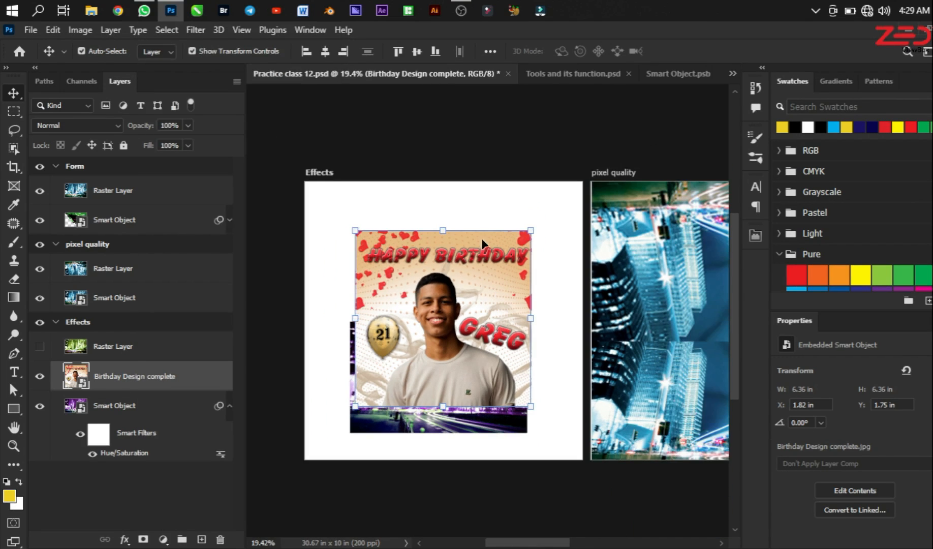
Step: Switch to Tools and its function.psd and review the smart objects topic list down to "psd & psb"
left_click(559, 74)
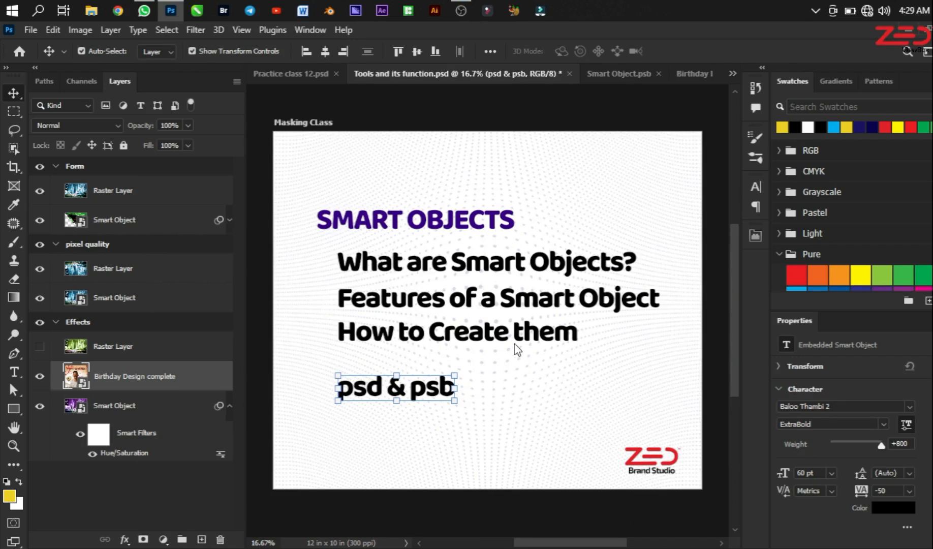
scroll(517, 349, "up", 1)
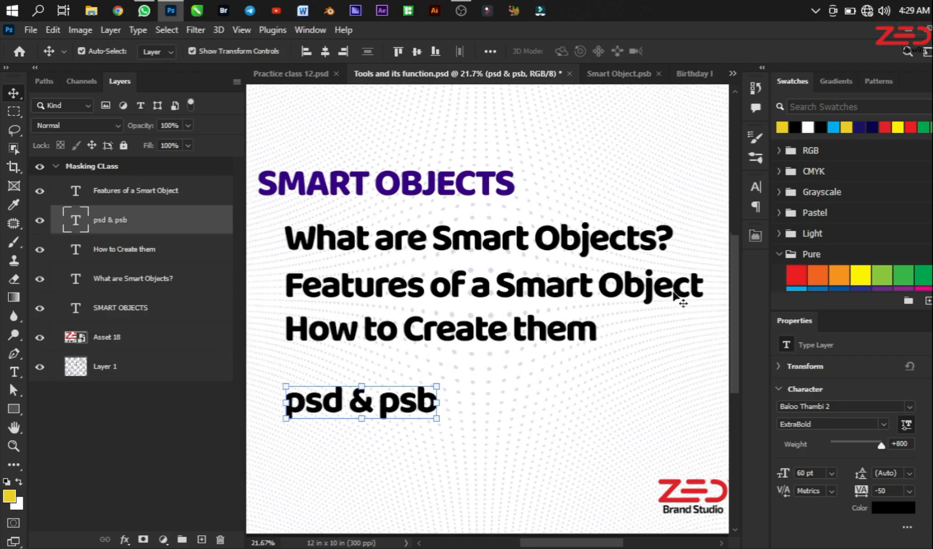
scroll(675, 298, "down", 1)
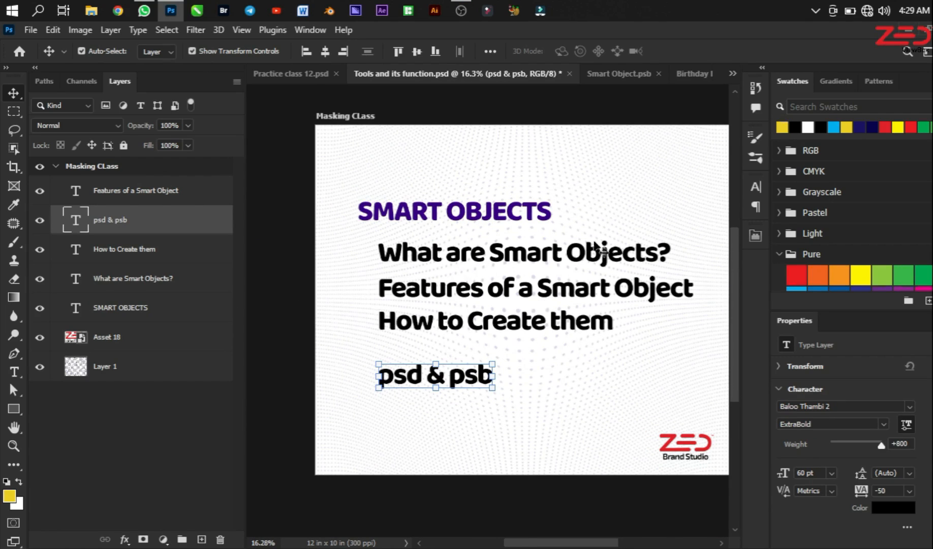
scroll(452, 313, "up", 2)
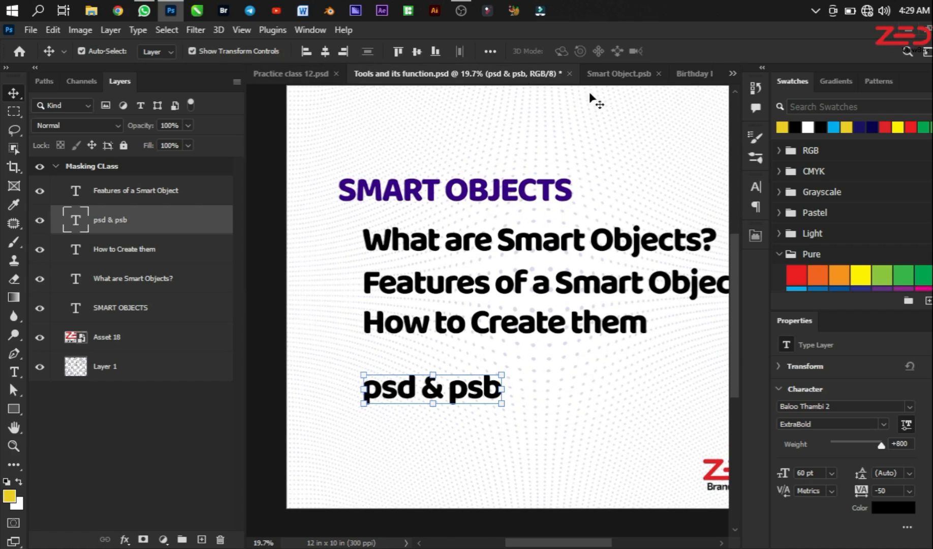
Step: Look through the other open documents, return to Practice class 12.psd, and make the hidden Raster Layer in the Effects artboard visible
left_click(615, 74)
left_click(694, 74)
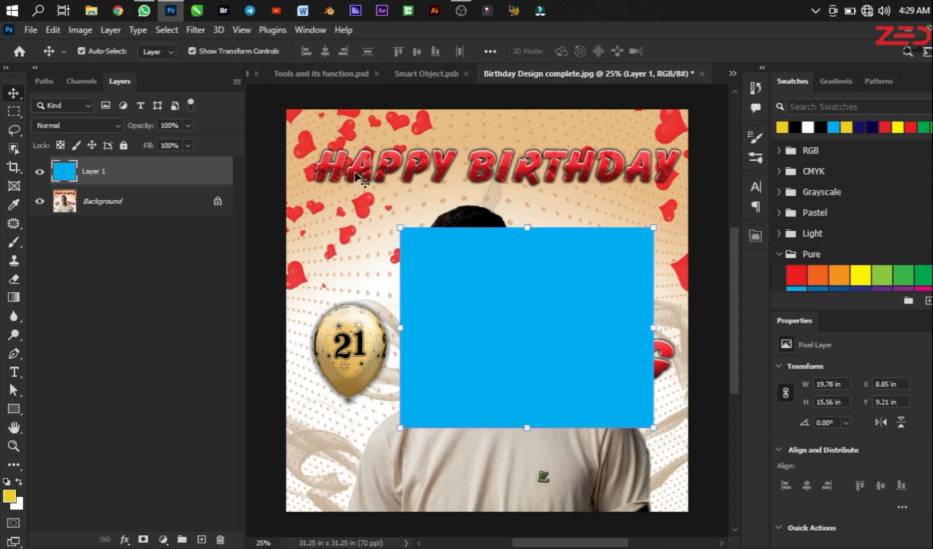
left_click(328, 75)
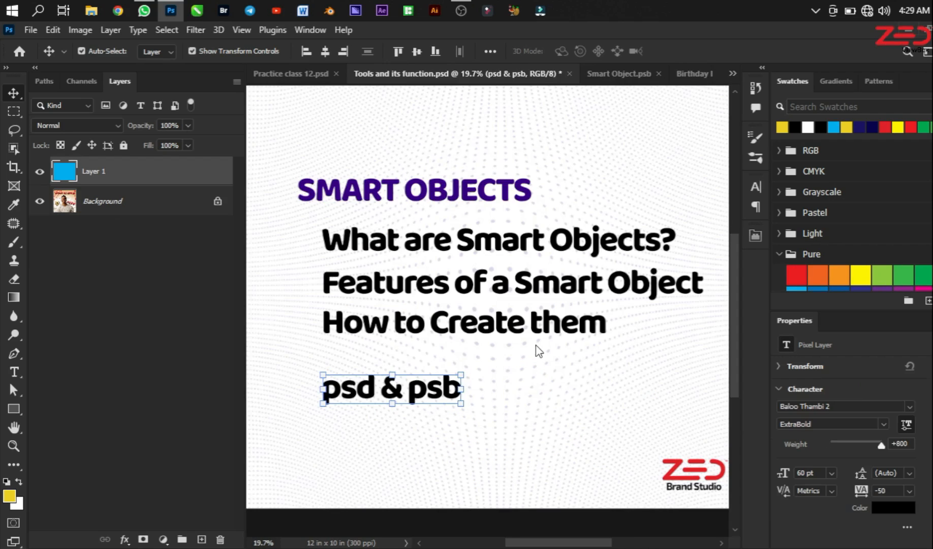
left_click(311, 76)
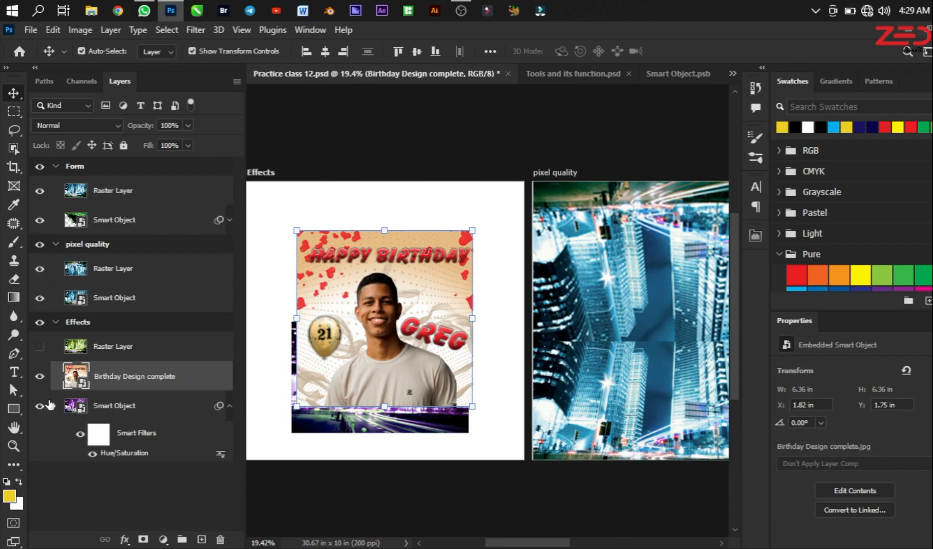
left_click(147, 349)
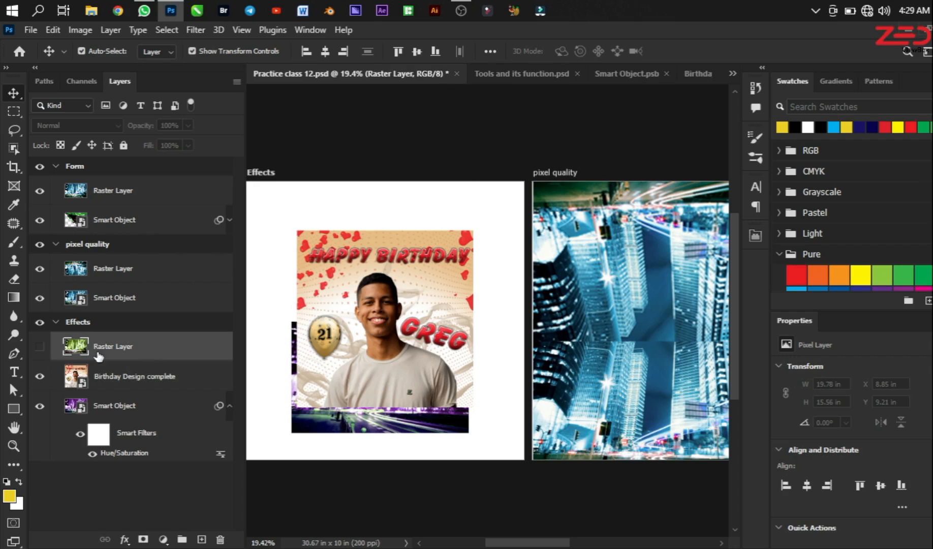
left_click(41, 347)
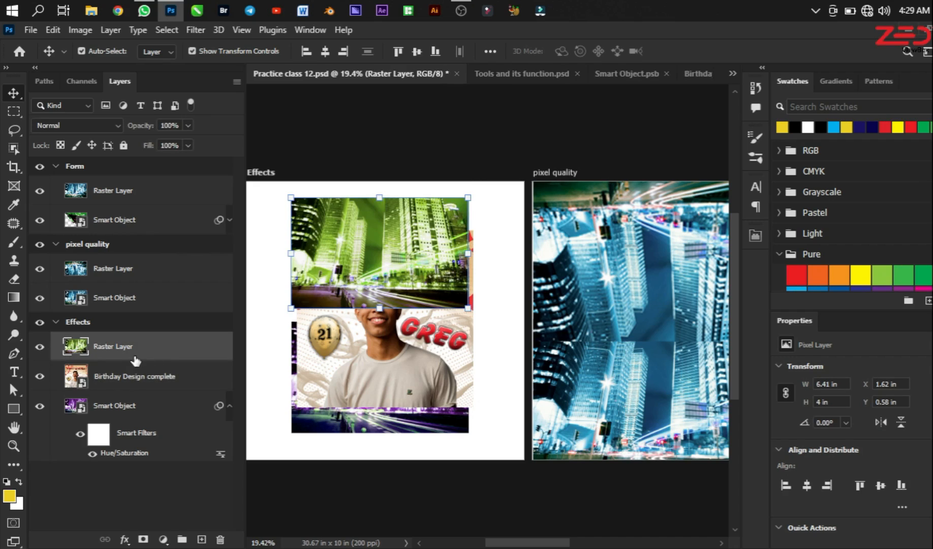
Step: Convert Raster Layer, Birthday Design complete and Smart Object in the Effects artboard together into one smart object
left_click(162, 387, "ctrl")
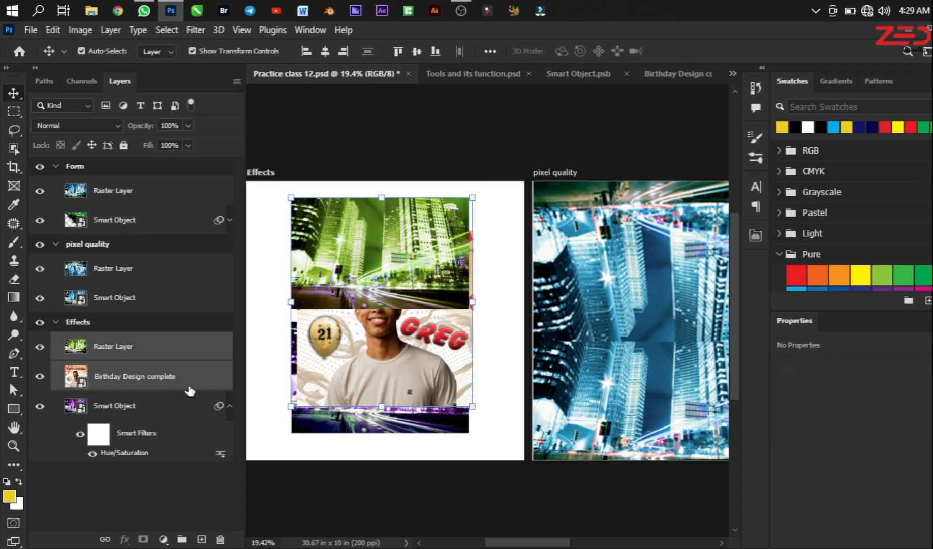
left_click(111, 410, "ctrl")
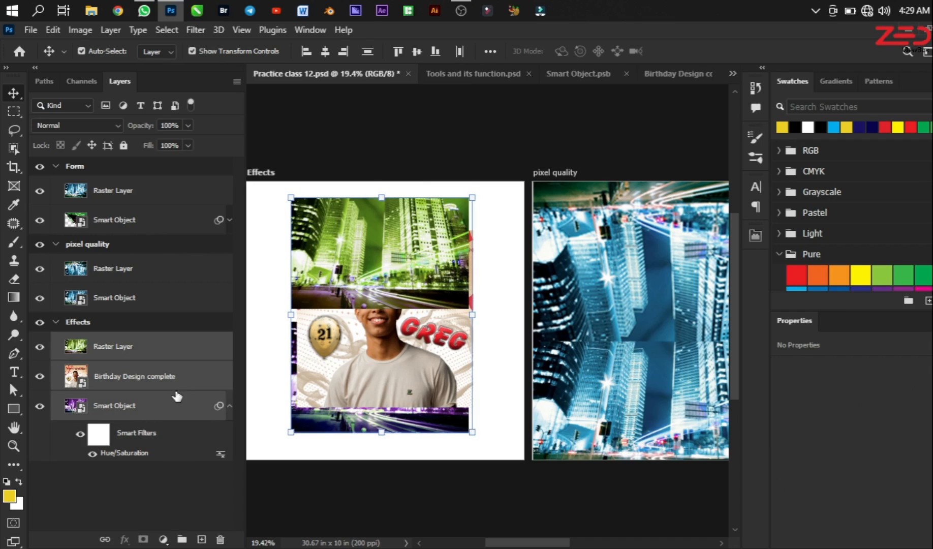
right_click(177, 396)
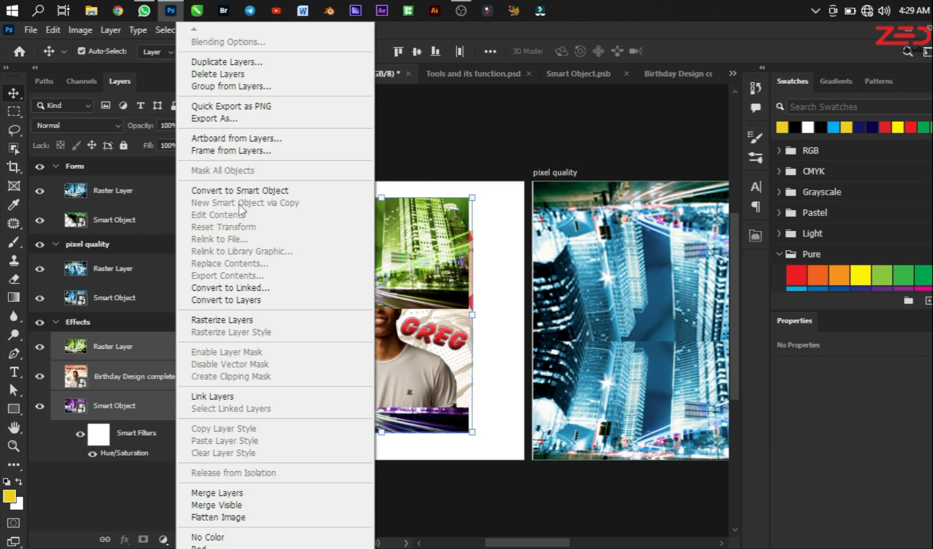
left_click(239, 191)
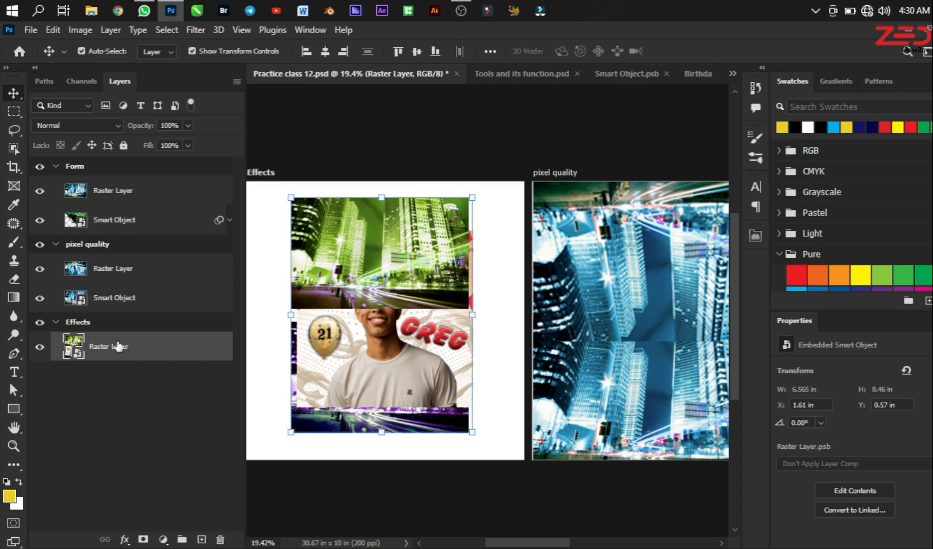
key("ctrl+z")
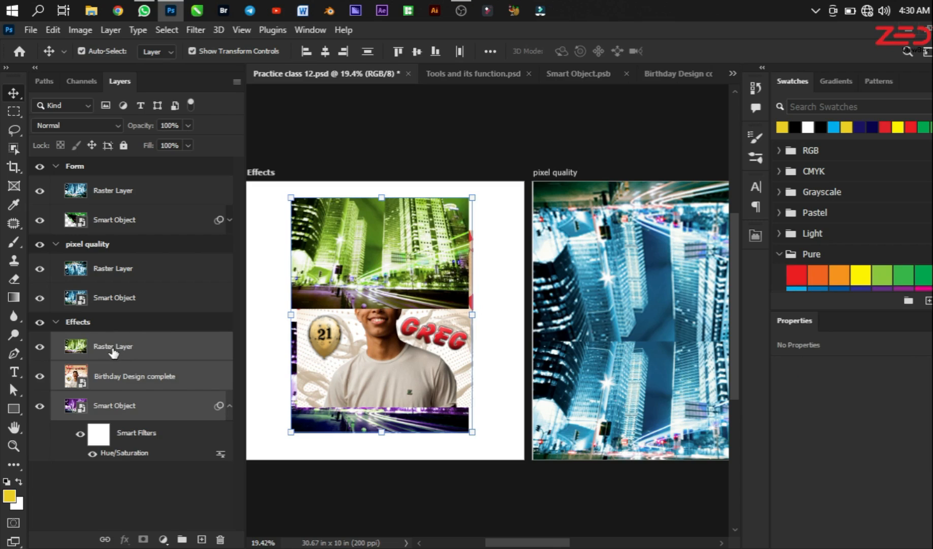
right_click(151, 401)
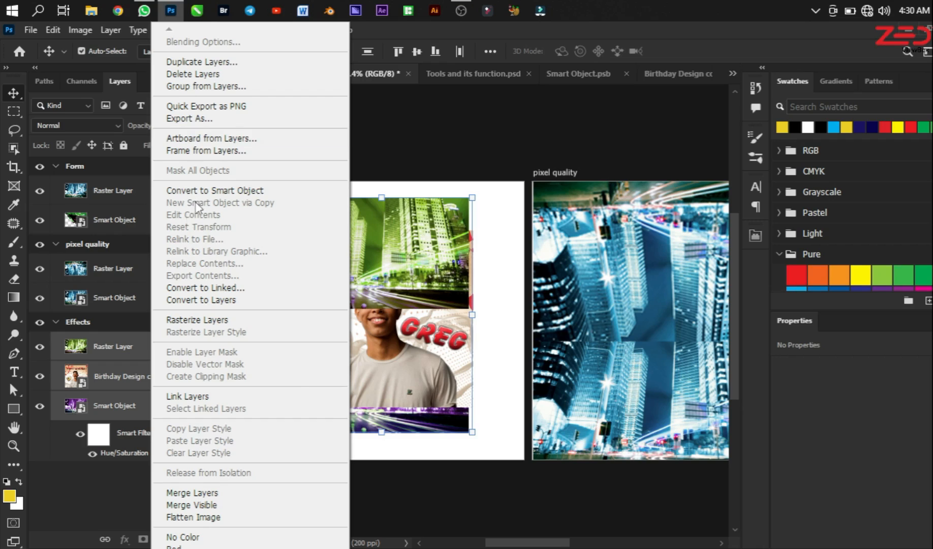
left_click(202, 195)
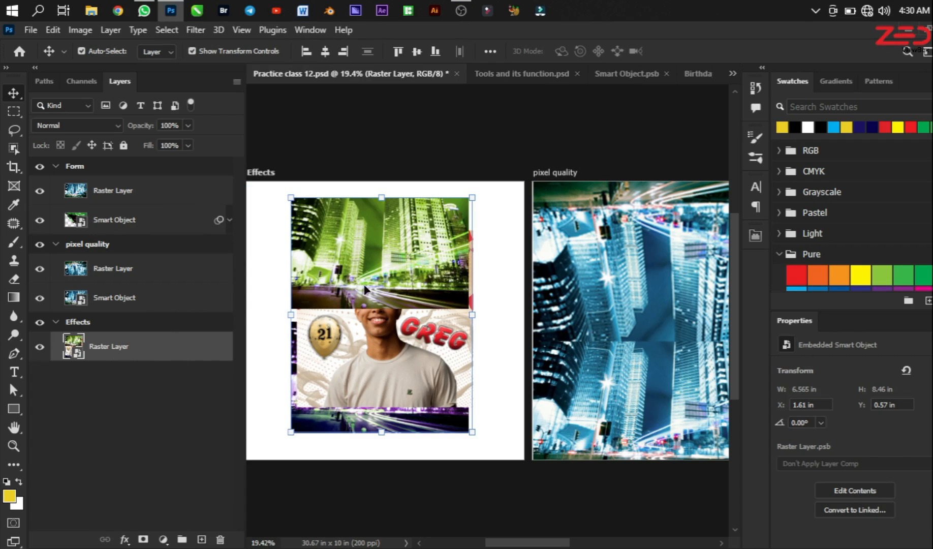
Step: Add a drop shadow with 83% opacity and 91 px distance to the combined smart object in the Effects artboard
left_click(124, 539)
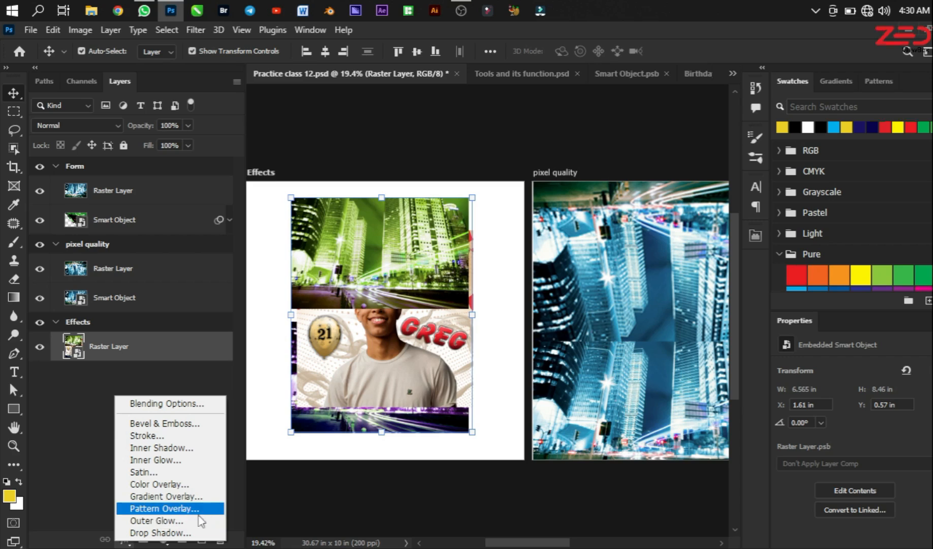
left_click(151, 532)
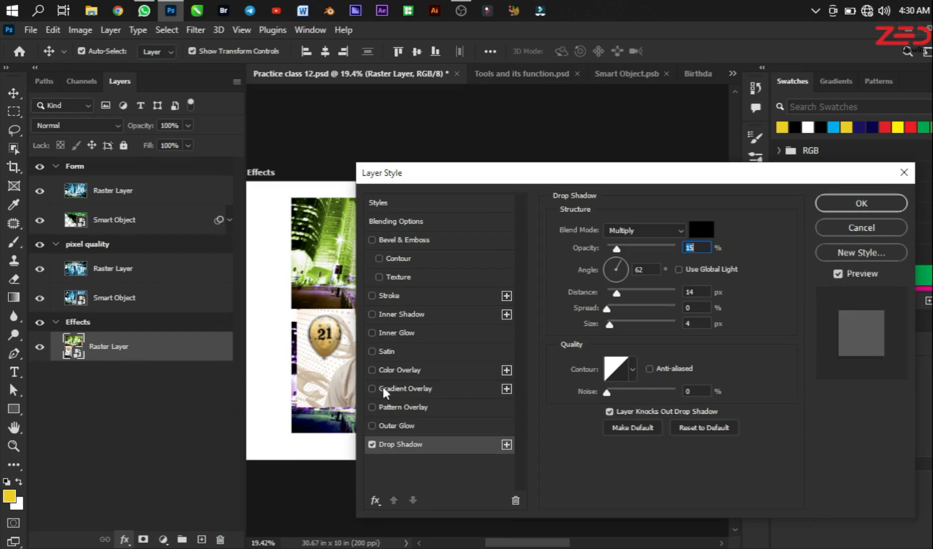
left_click(664, 248)
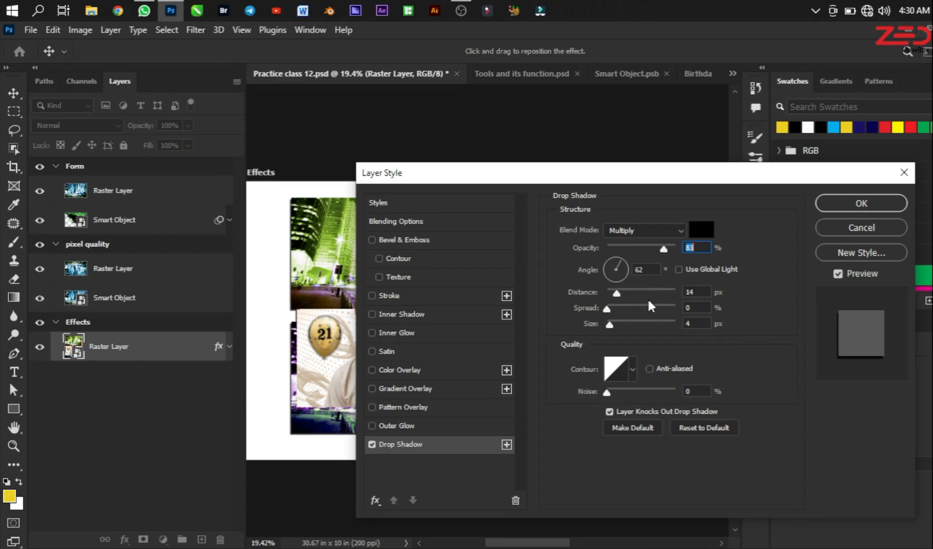
left_click(656, 292)
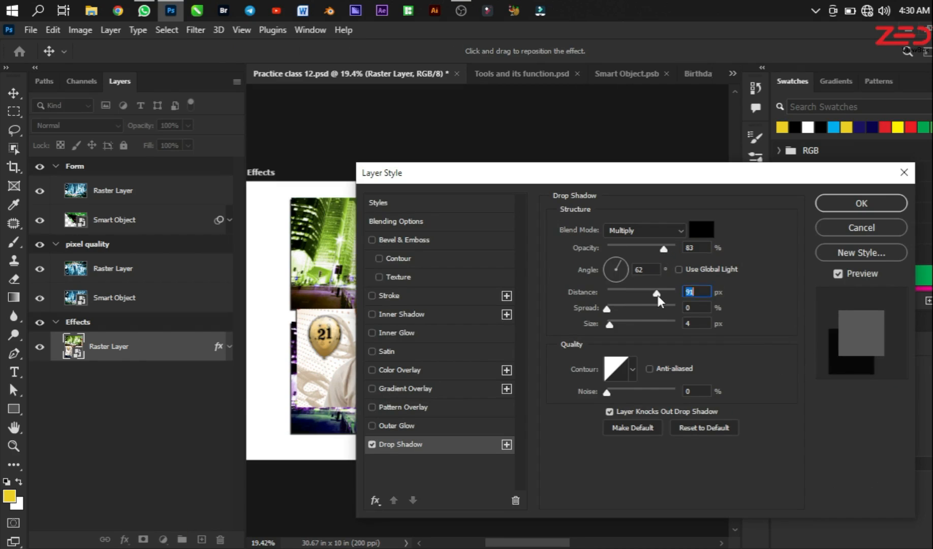
left_click(833, 204)
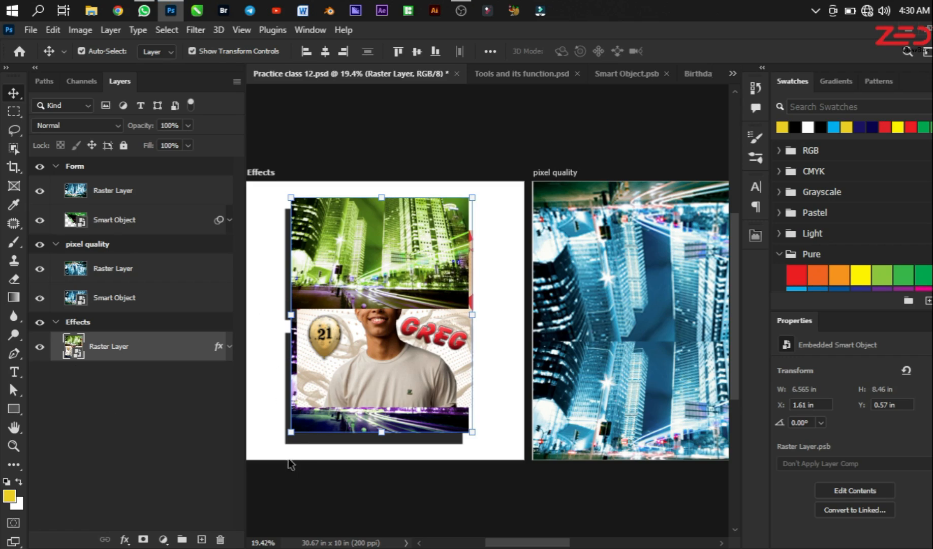
Step: Open the combined smart object's contents, shift the birthday design down and right, and move Raster Layer to about X 3.07 in, Y 4.37 in
right_click(142, 349)
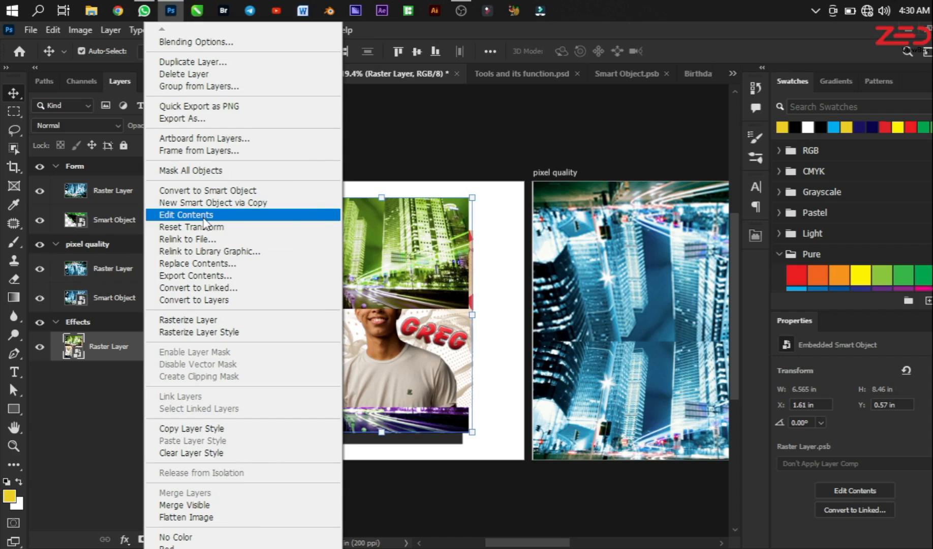
left_click(208, 215)
key("ctrl+0")
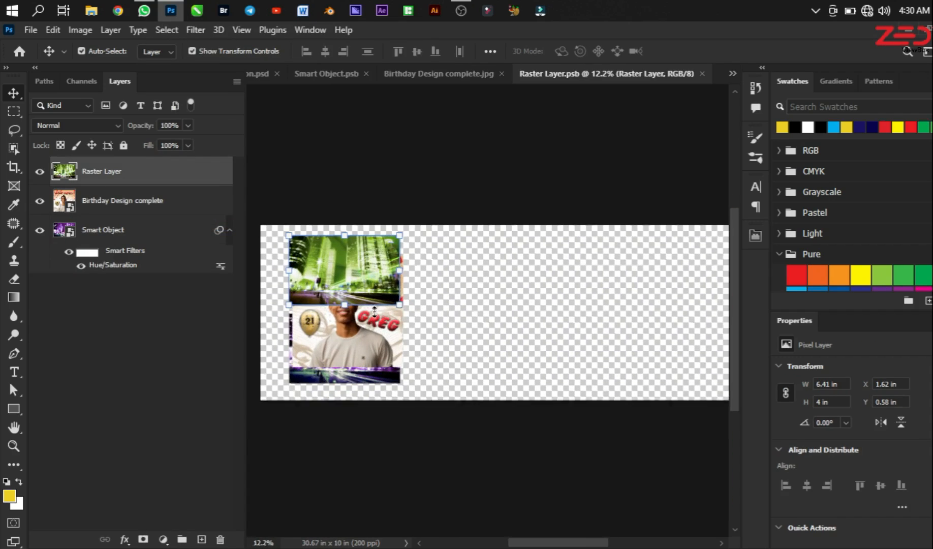
left_click_drag(341, 265, 413, 331)
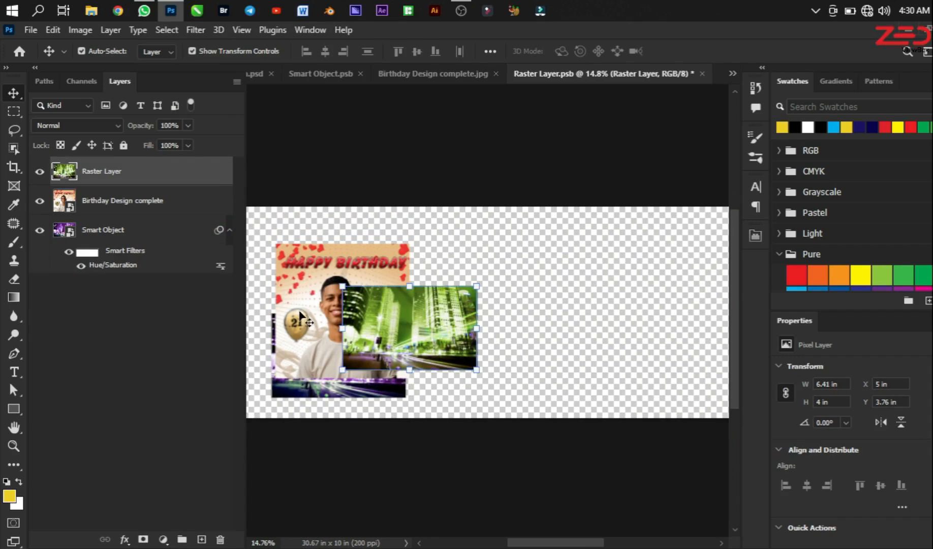
left_click_drag(297, 311, 325, 351)
left_click(384, 345)
left_click_drag(385, 346, 358, 350)
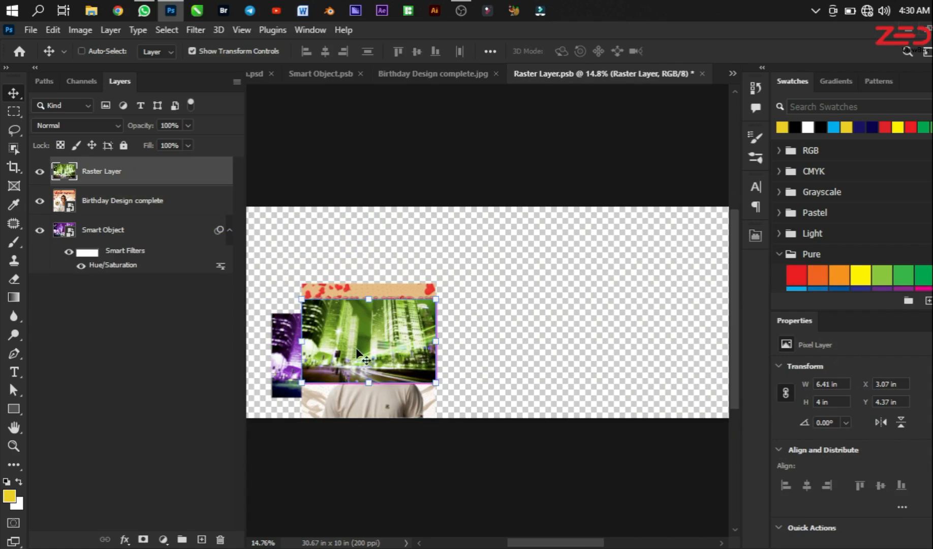
Step: Save the rearranged Raster Layer.psb contents and return to Practice class 12.psd
key("ctrl+s")
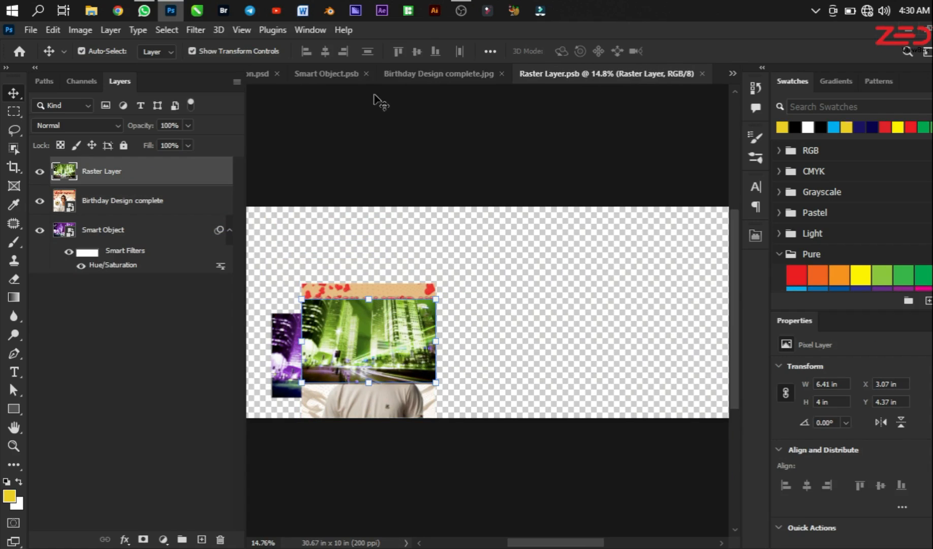
left_click(255, 75)
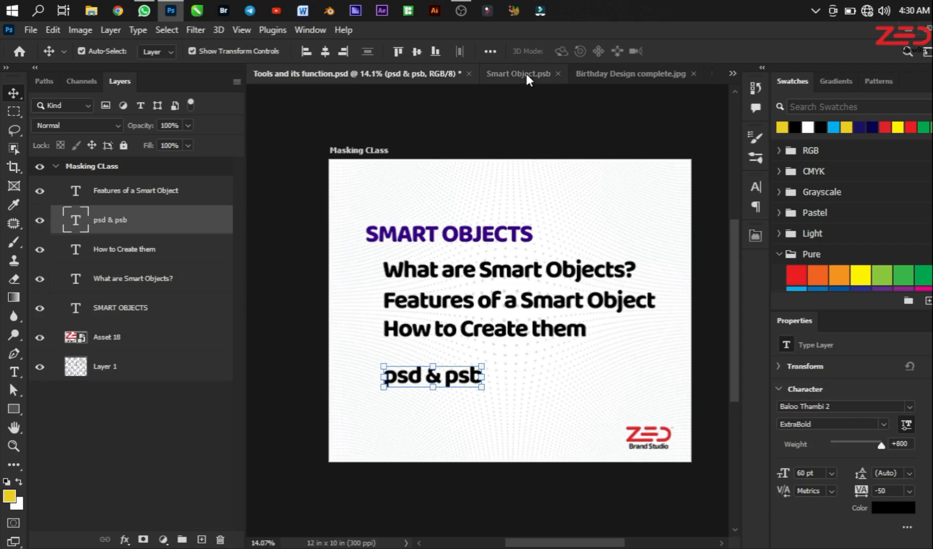
key("ctrl+minus")
key("ctrl+shift+Tab")
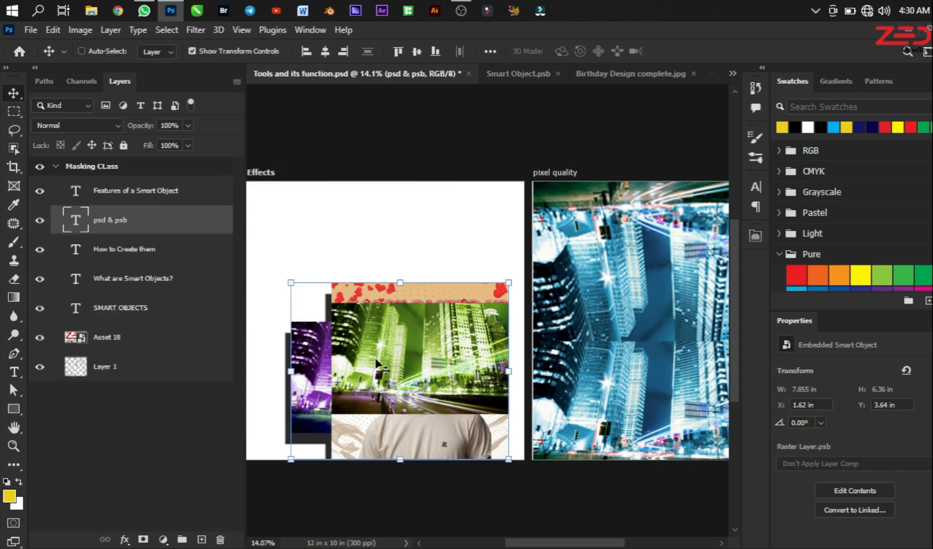
Step: Move the updated smart object to about X 0.52 in, Y 1.75 in on the Effects artboard and expand its effects list
left_click_drag(367, 439, 367, 350)
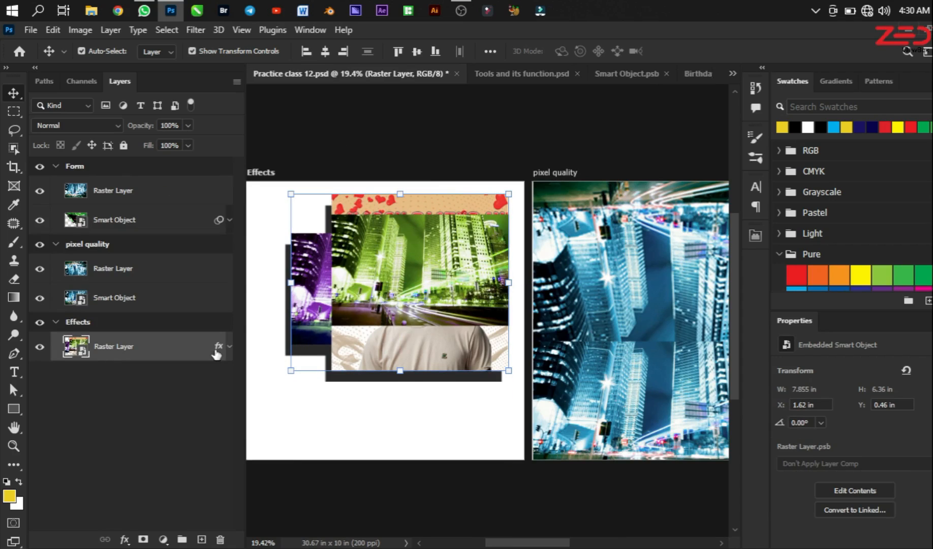
left_click(229, 347)
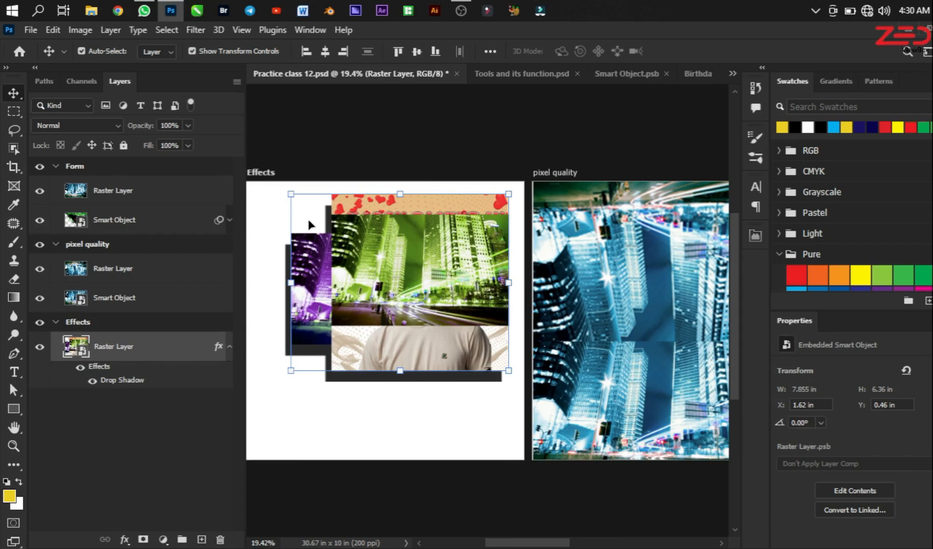
left_click_drag(407, 273, 385, 360)
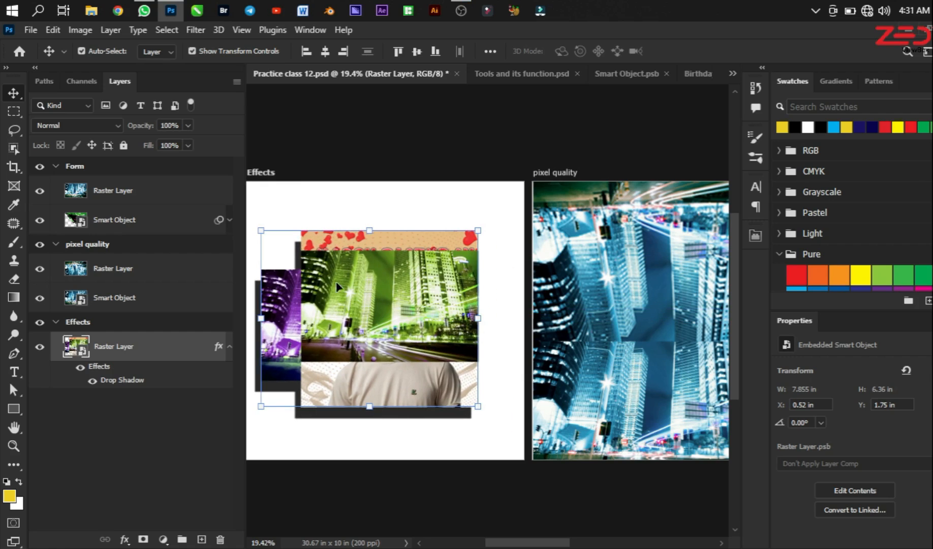
Step: Examine the combined smart object up close and shift it horizontally to about X 1.07 in on the Effects artboard
scroll(390, 299, "up", 3)
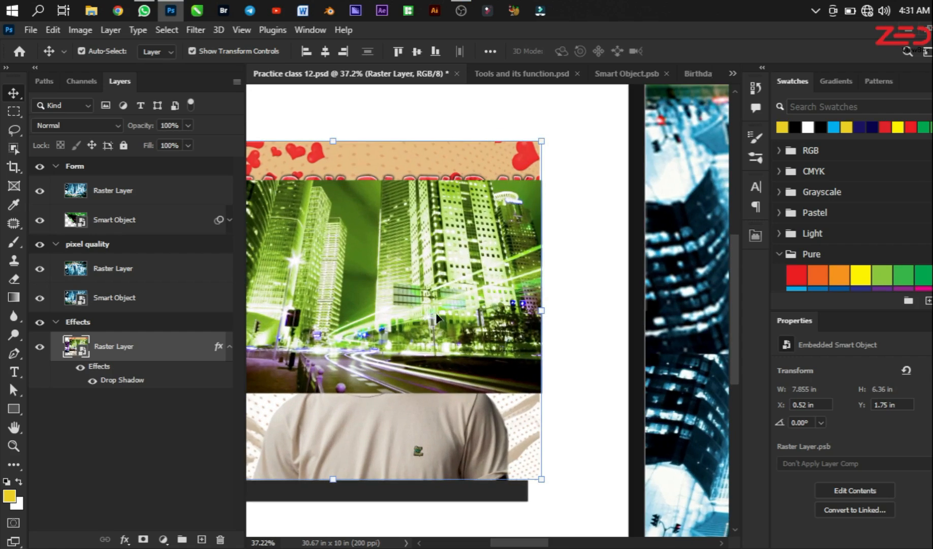
scroll(450, 316, "down", 2)
scroll(428, 376, "down", 1)
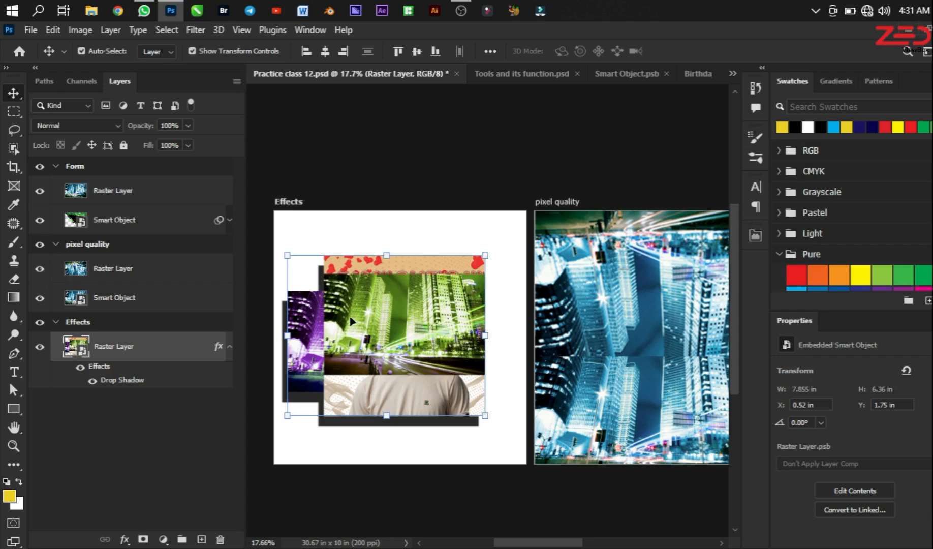
scroll(429, 327, "up", 1)
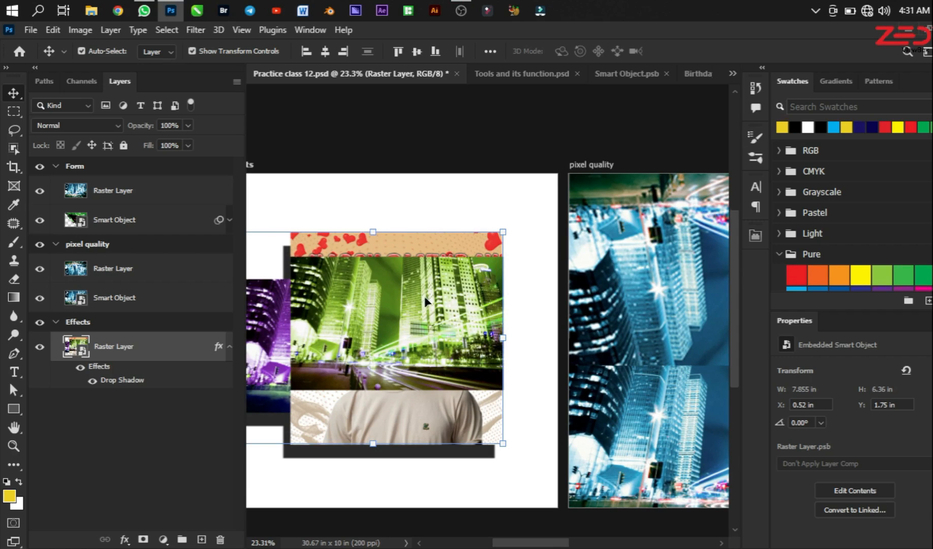
scroll(429, 306, "down", 2)
scroll(420, 319, "up", 2)
mouse_move(421, 319)
left_mouse_down()
mouse_move(439, 318)
mouse_move(422, 320)
left_mouse_up()
scroll(421, 315, "up", 2)
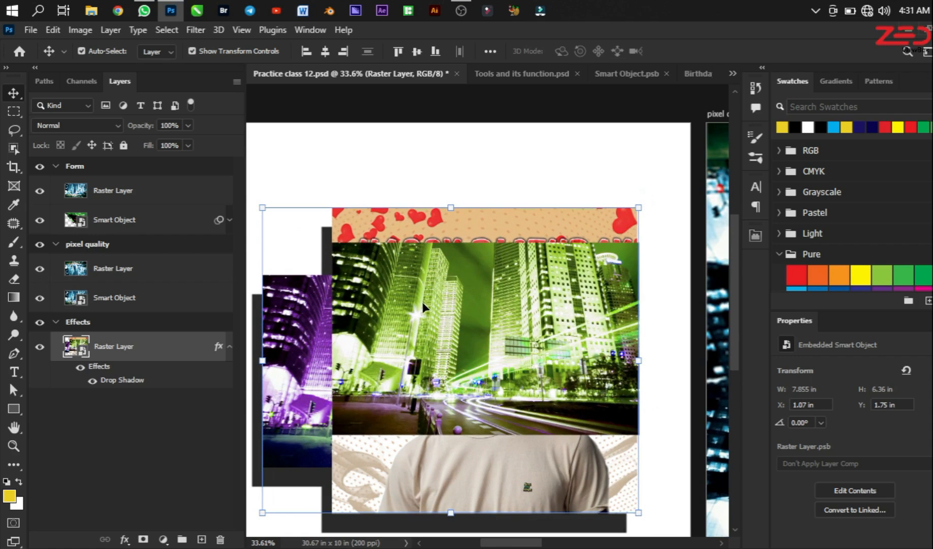